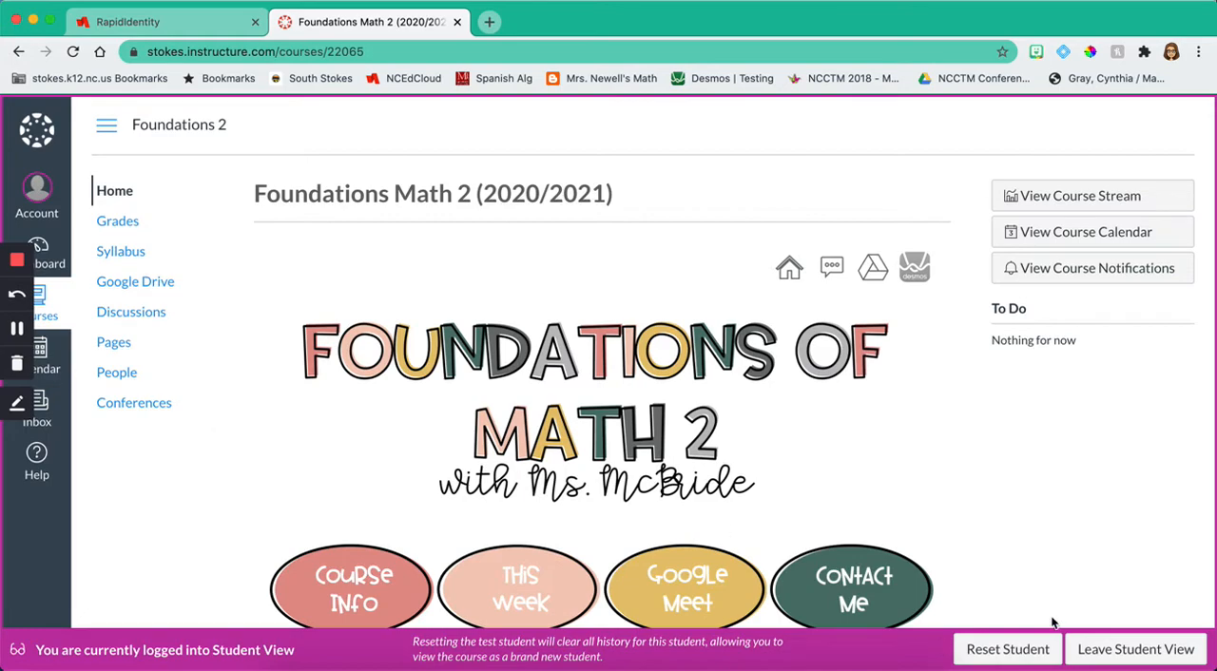
Step: Leave Student View and open the navigation settings of the Foundations 2 course
left_click(1108, 650)
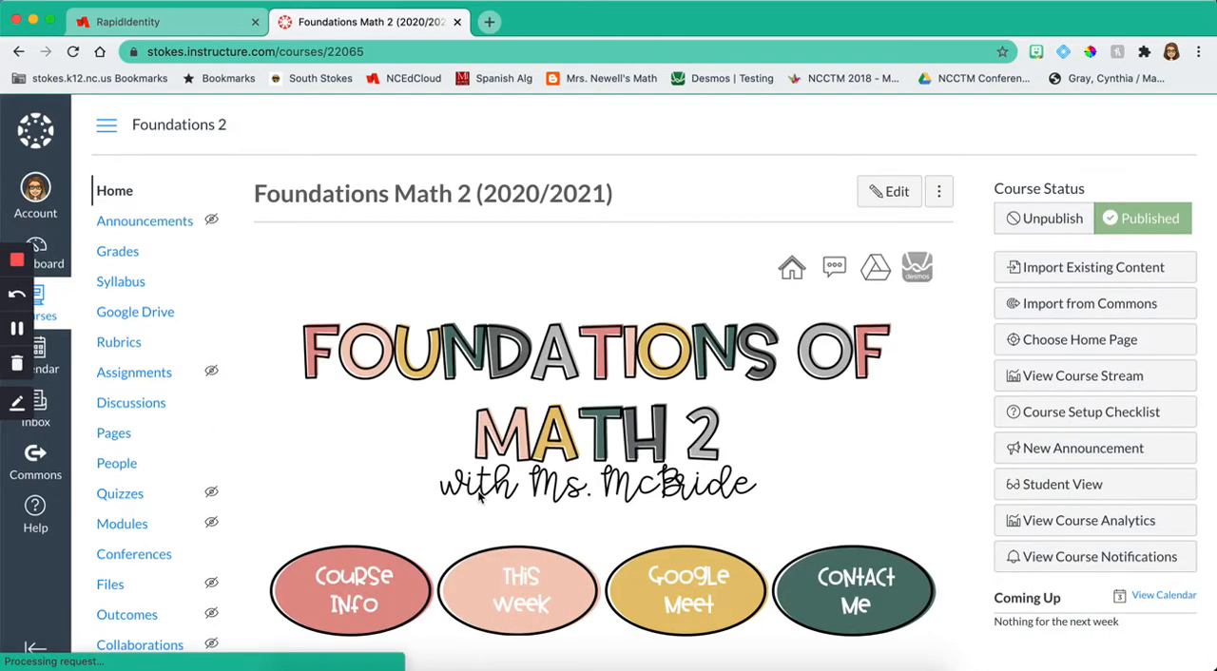
scroll(480, 494, "down", 1)
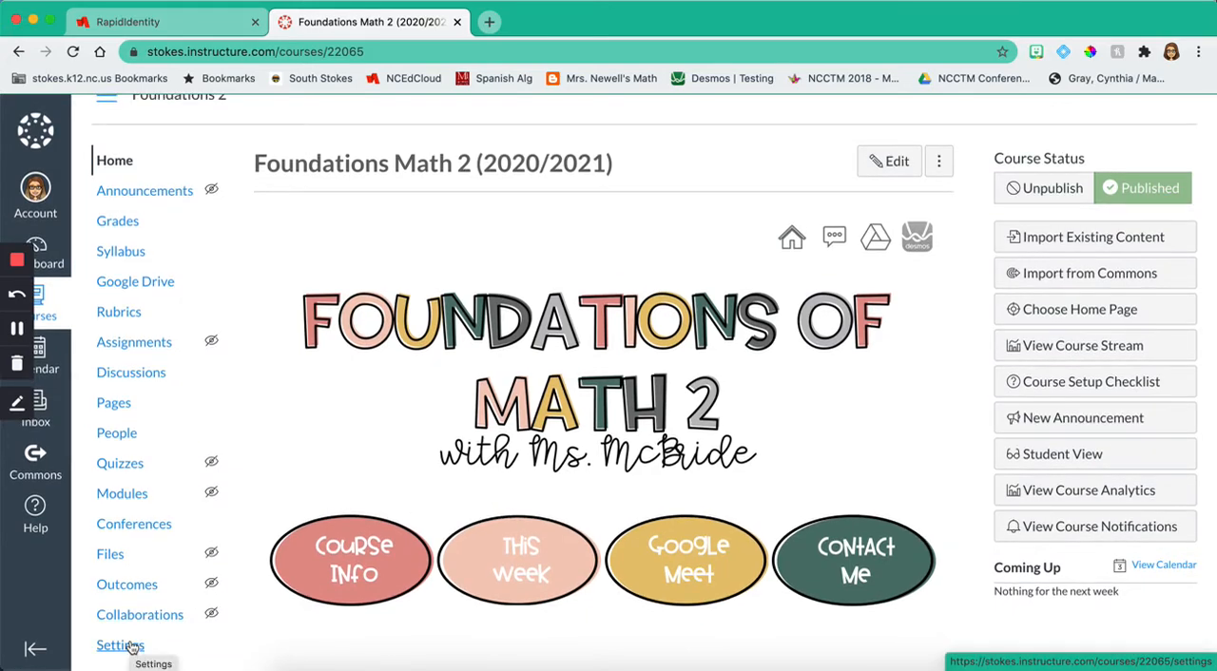
left_click(132, 648)
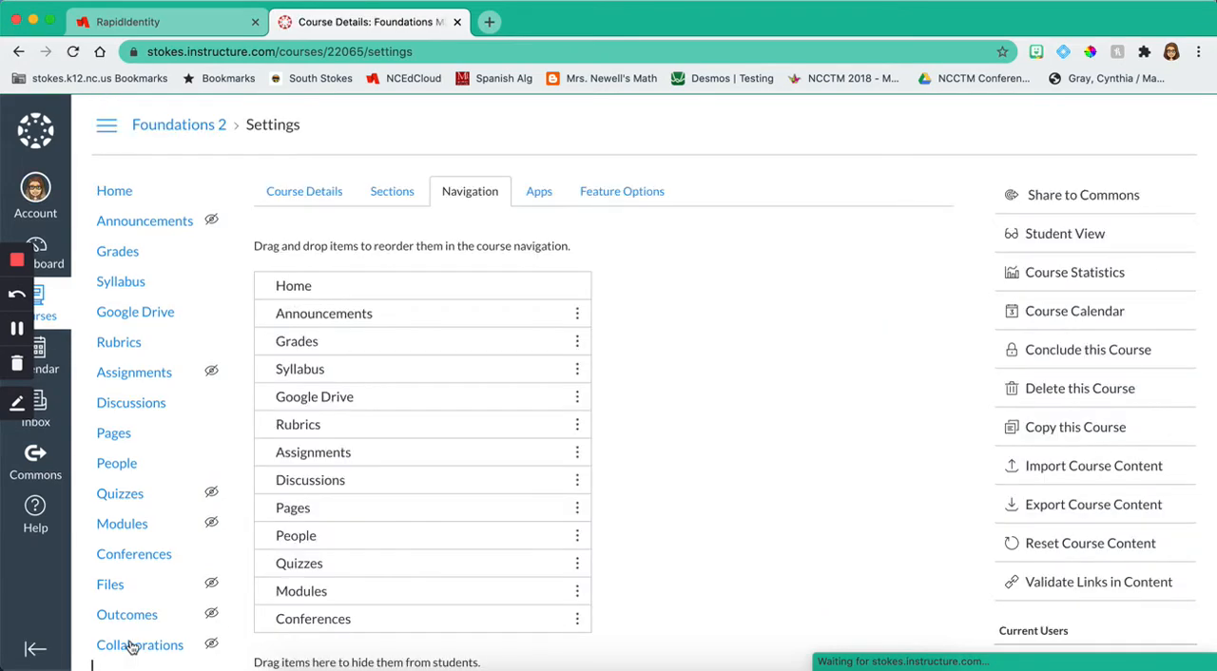
left_click(466, 188)
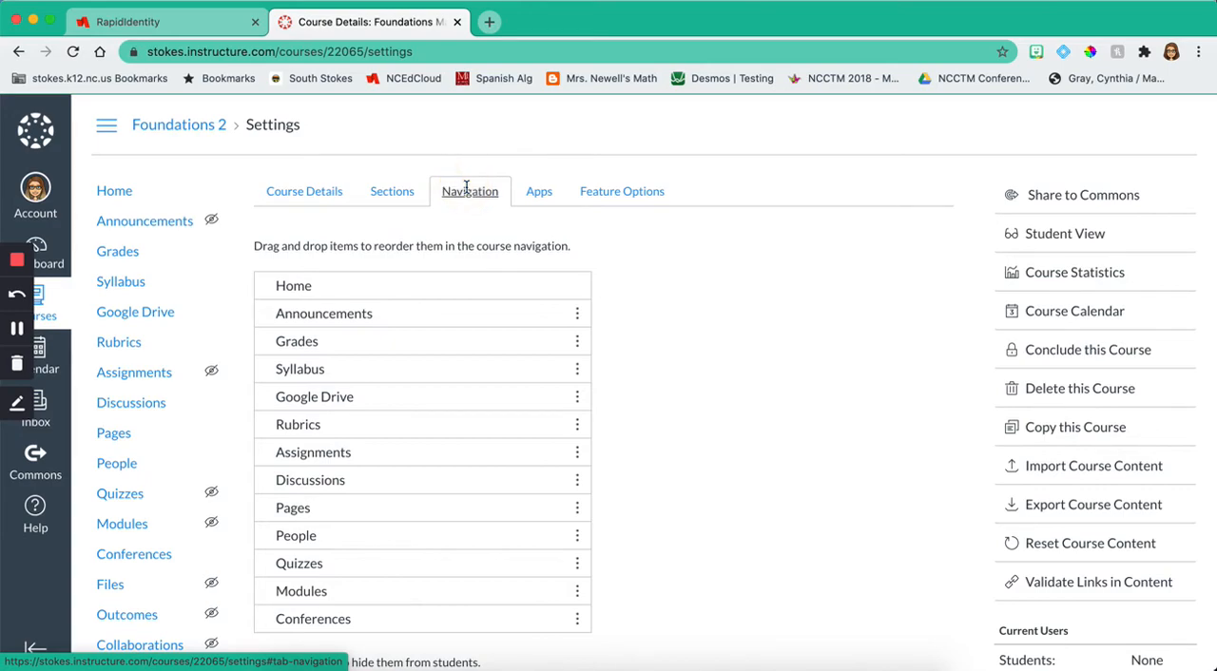
Step: Disable the Announcements item in the course navigation so it is hidden from students
scroll(466, 187, "down", 4)
scroll(466, 186, "down", 2)
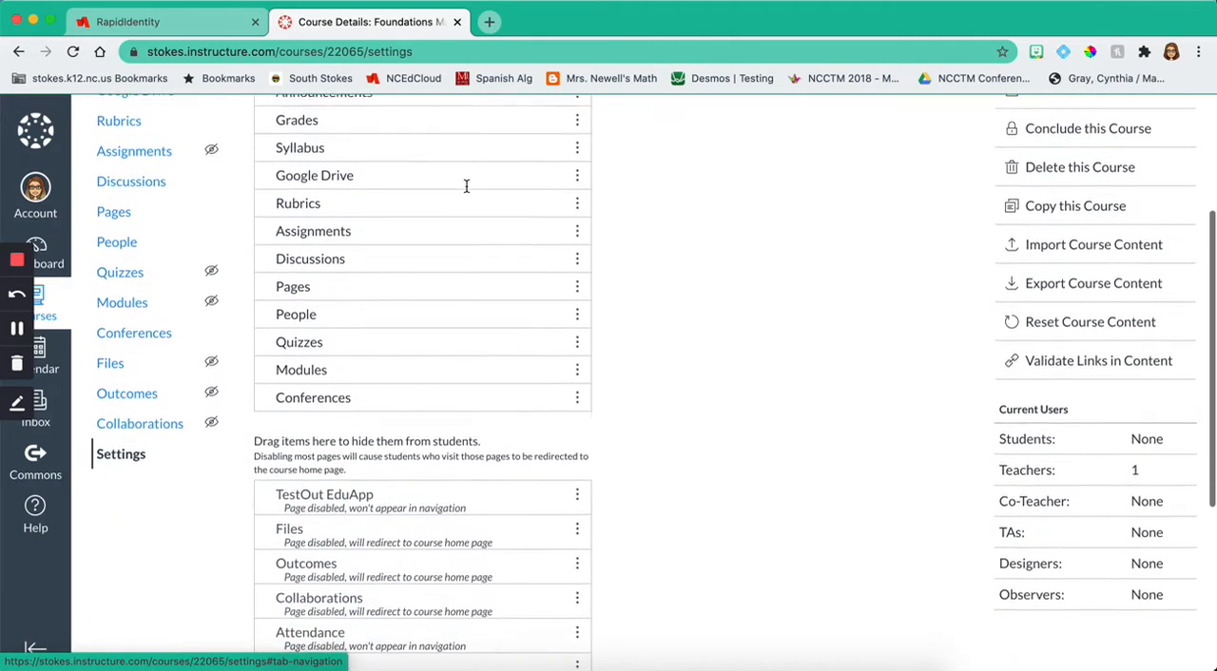
scroll(702, 399, "up", 2)
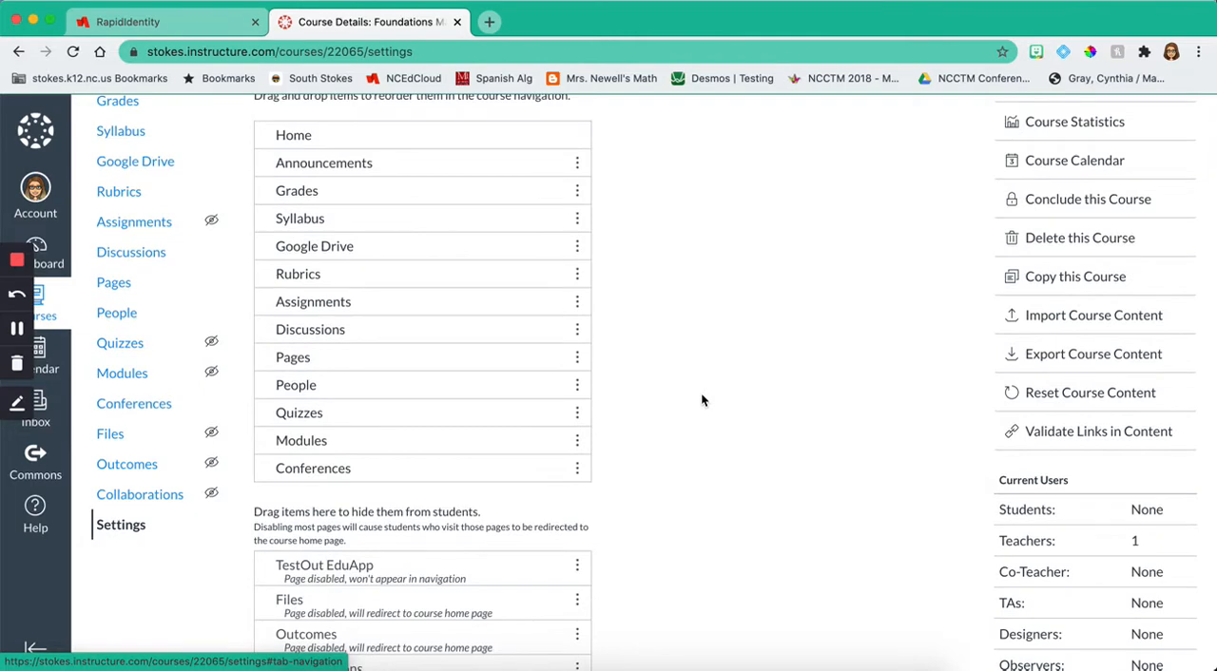
scroll(597, 219, "down", 1)
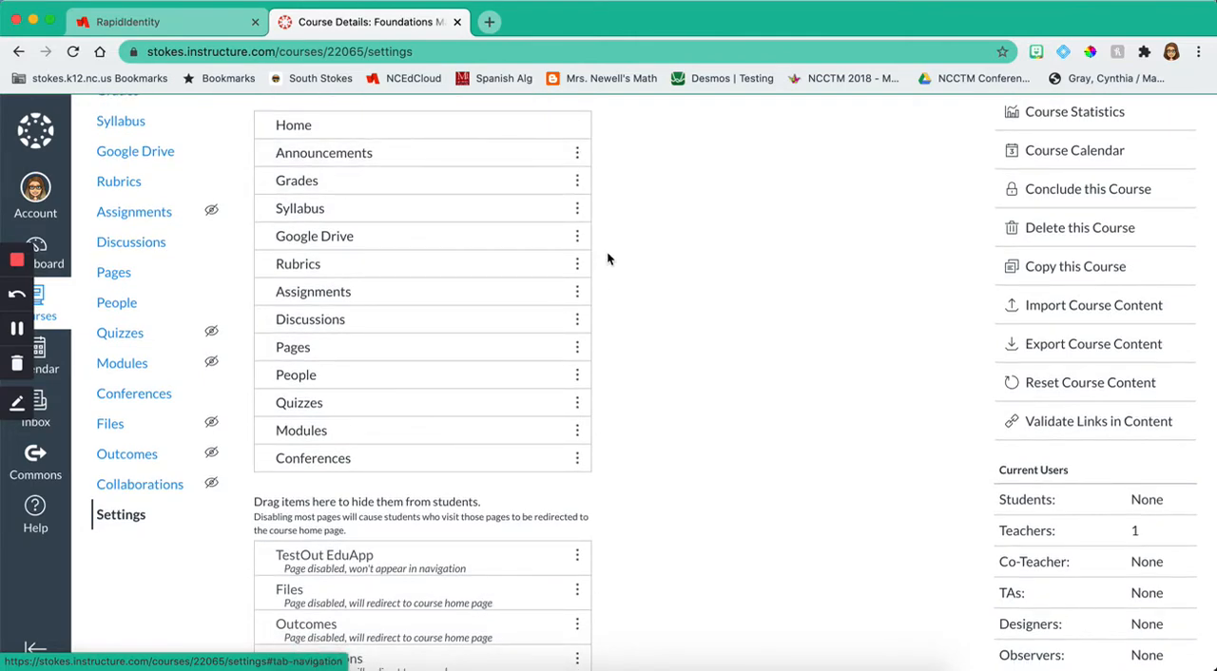
left_click(577, 155)
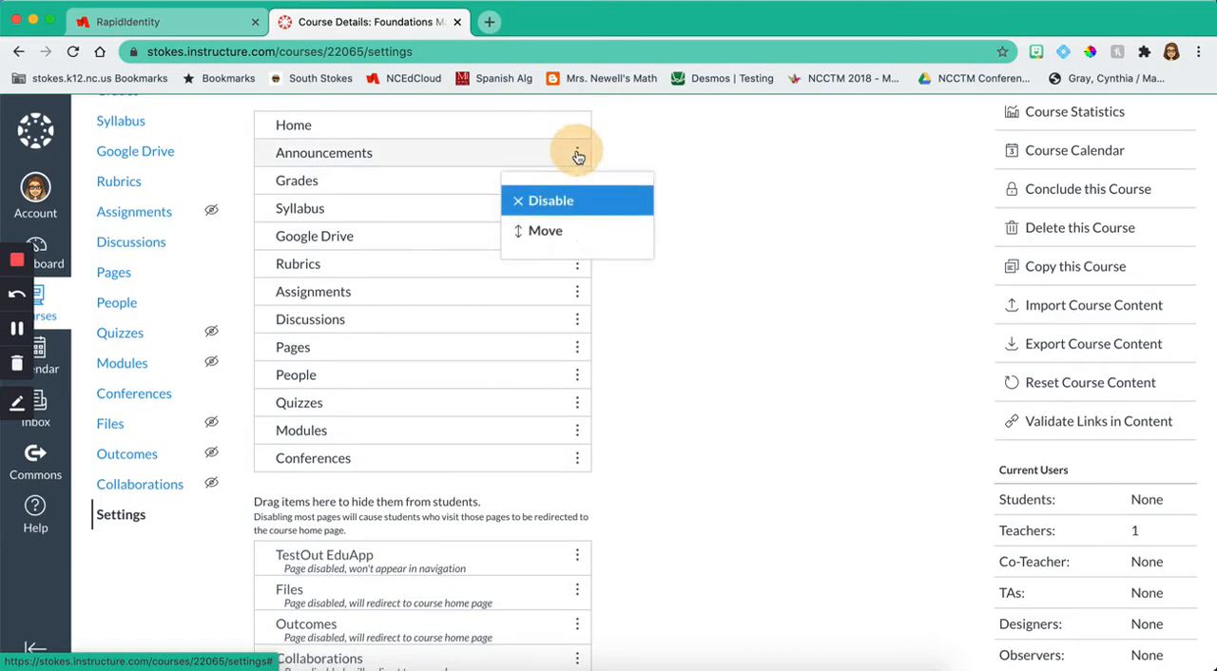
left_click(563, 208)
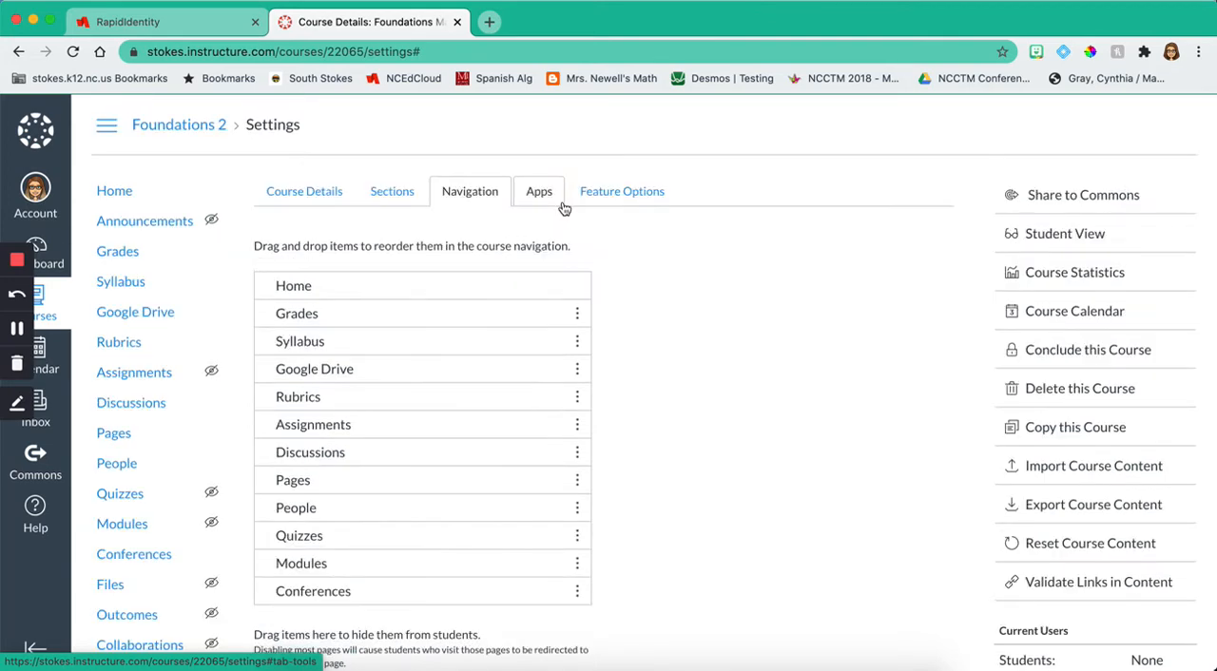
Step: Disable the Rubrics and Assignments items in the course navigation
scroll(636, 337, "down", 1)
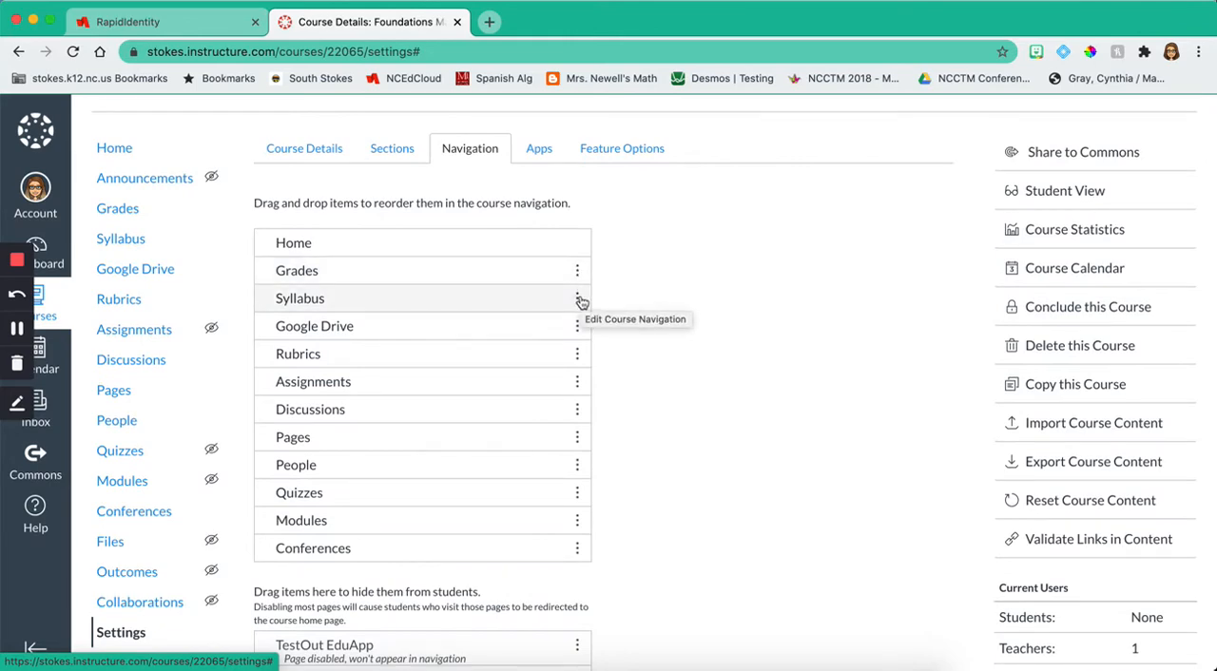
scroll(580, 324, "down", 1)
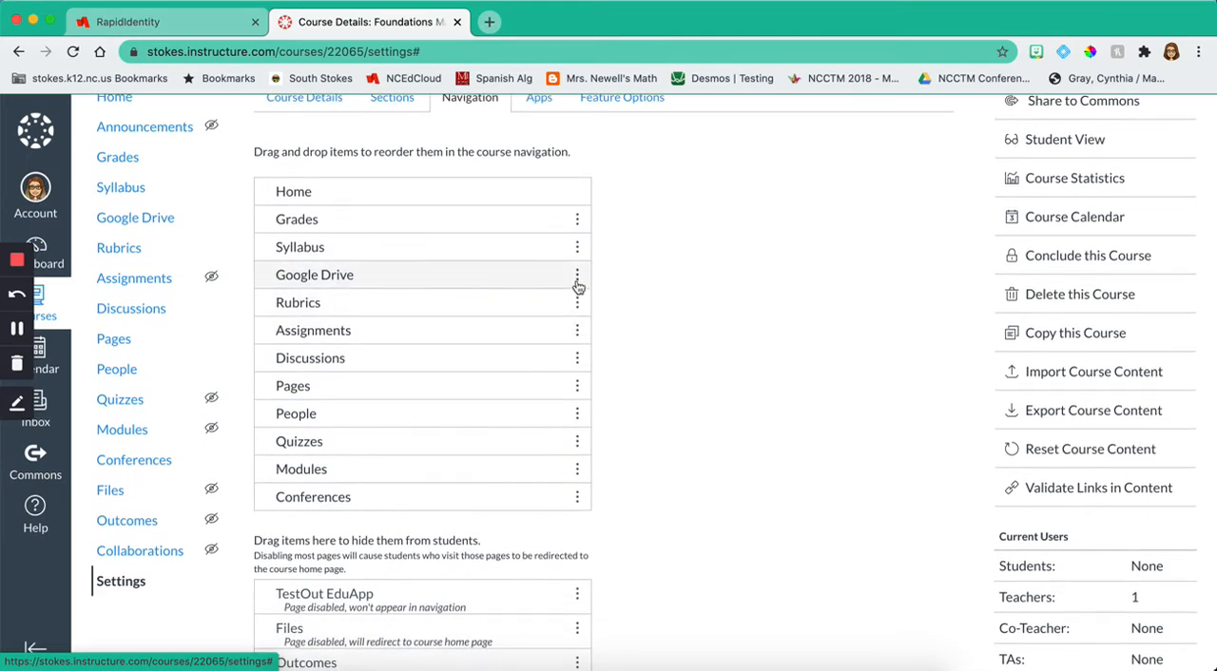
left_click(577, 304)
left_click(564, 351)
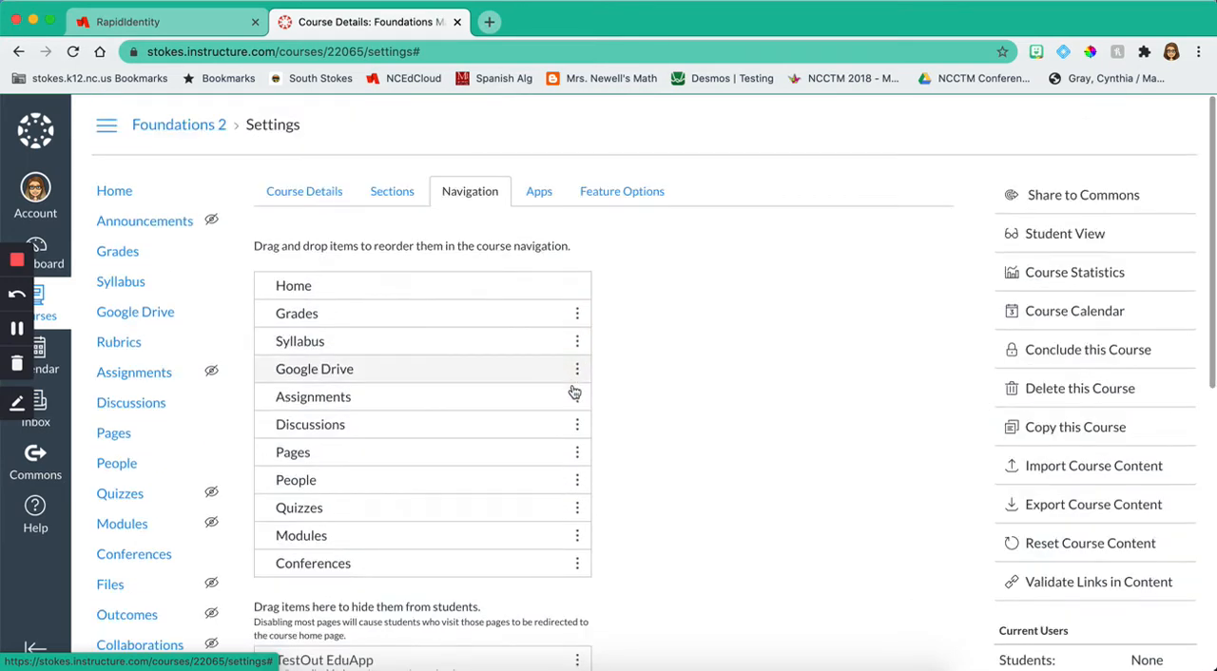
left_click(578, 397)
left_click(569, 446)
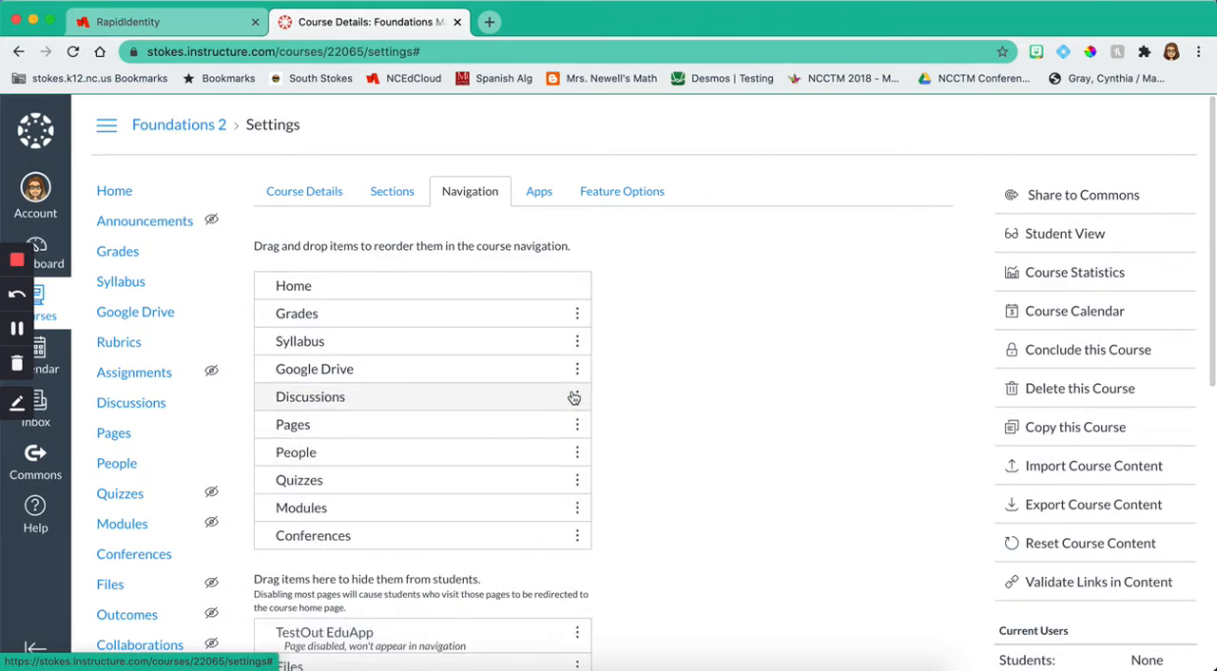
Step: Disable the Discussions, Pages and People items in the course navigation
left_click(577, 397)
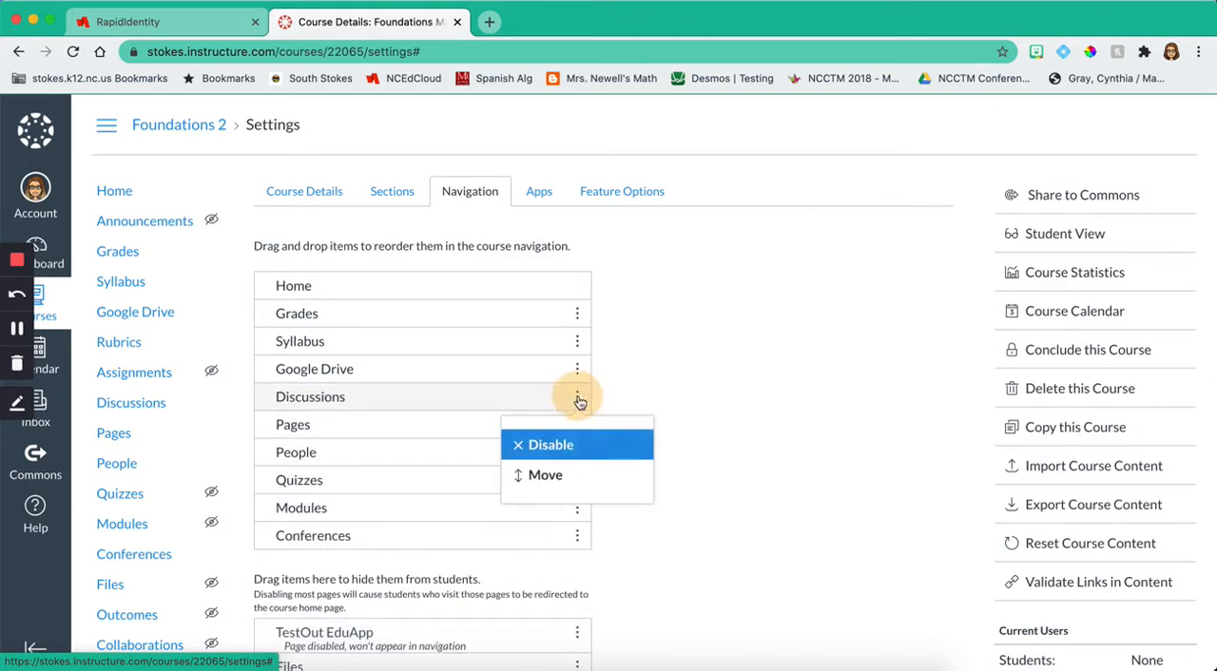
left_click(569, 446)
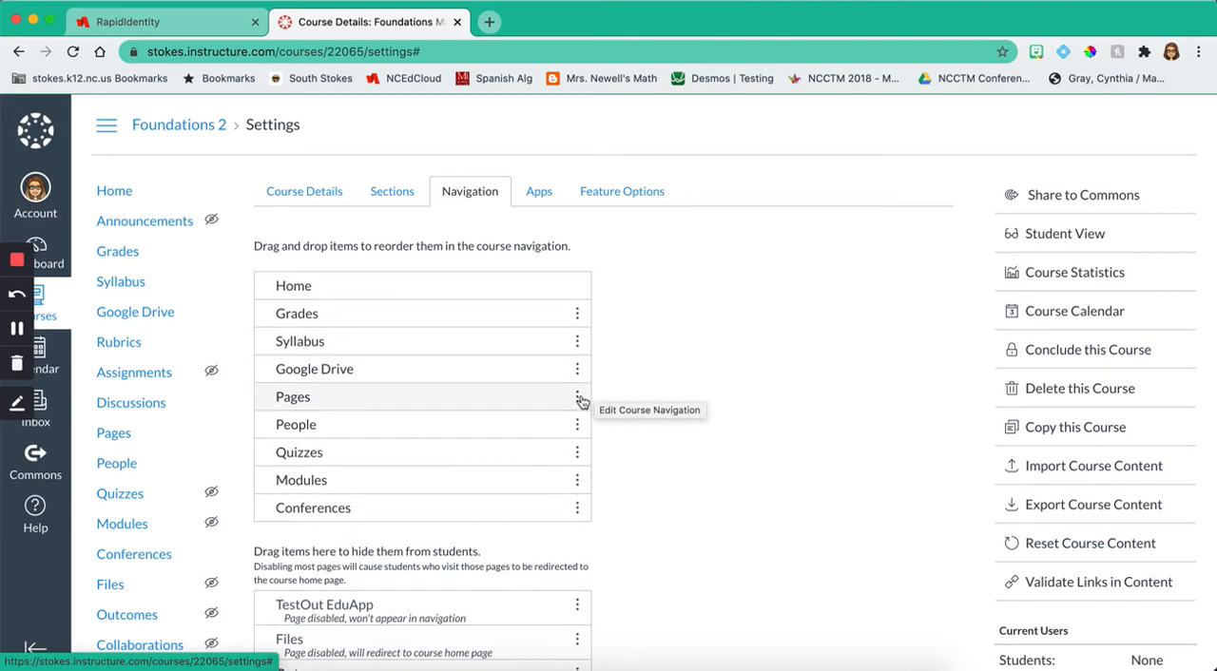
left_click(577, 400)
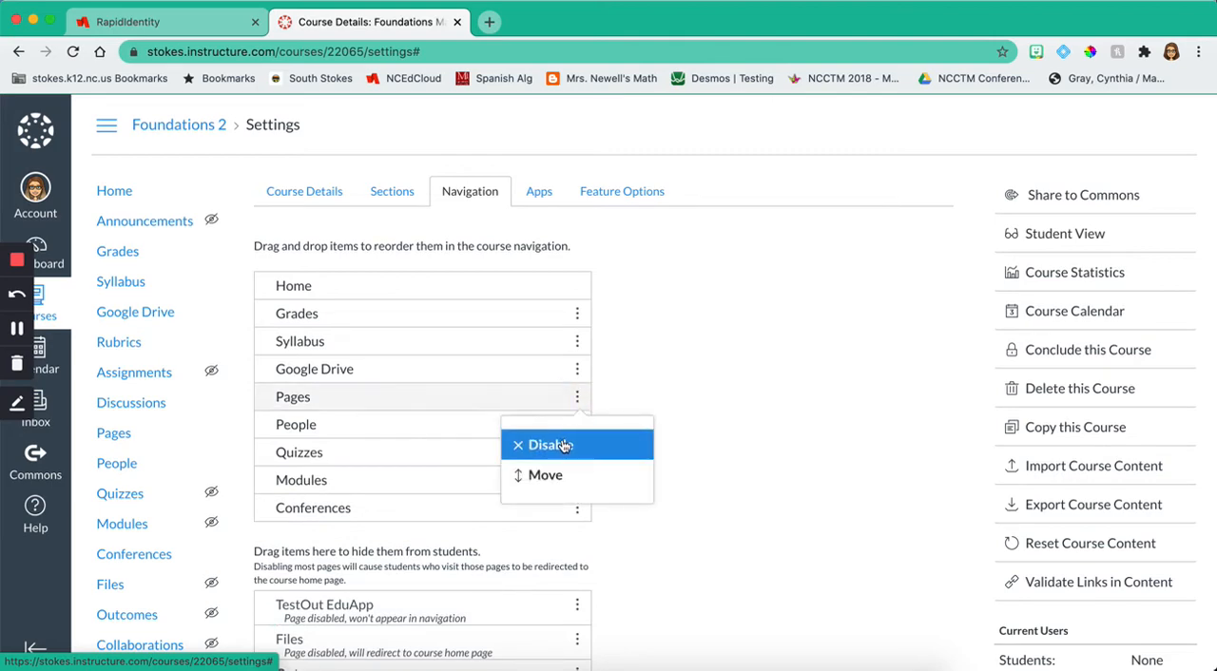
left_click(564, 446)
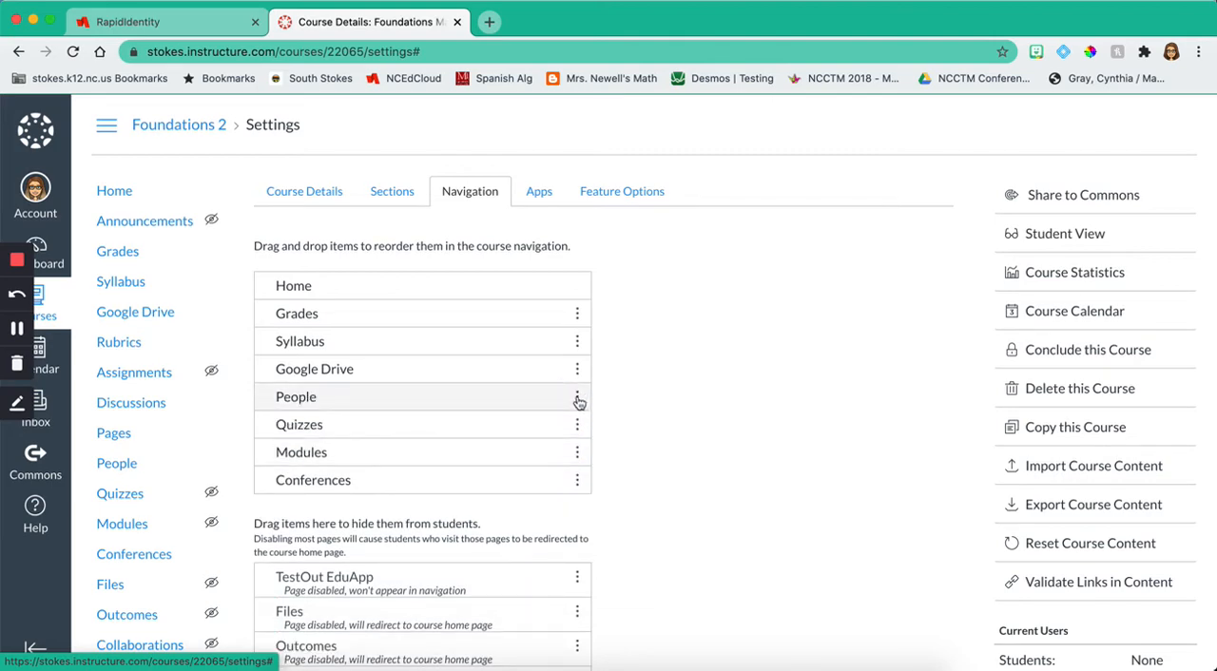
left_click(577, 398)
left_click(561, 444)
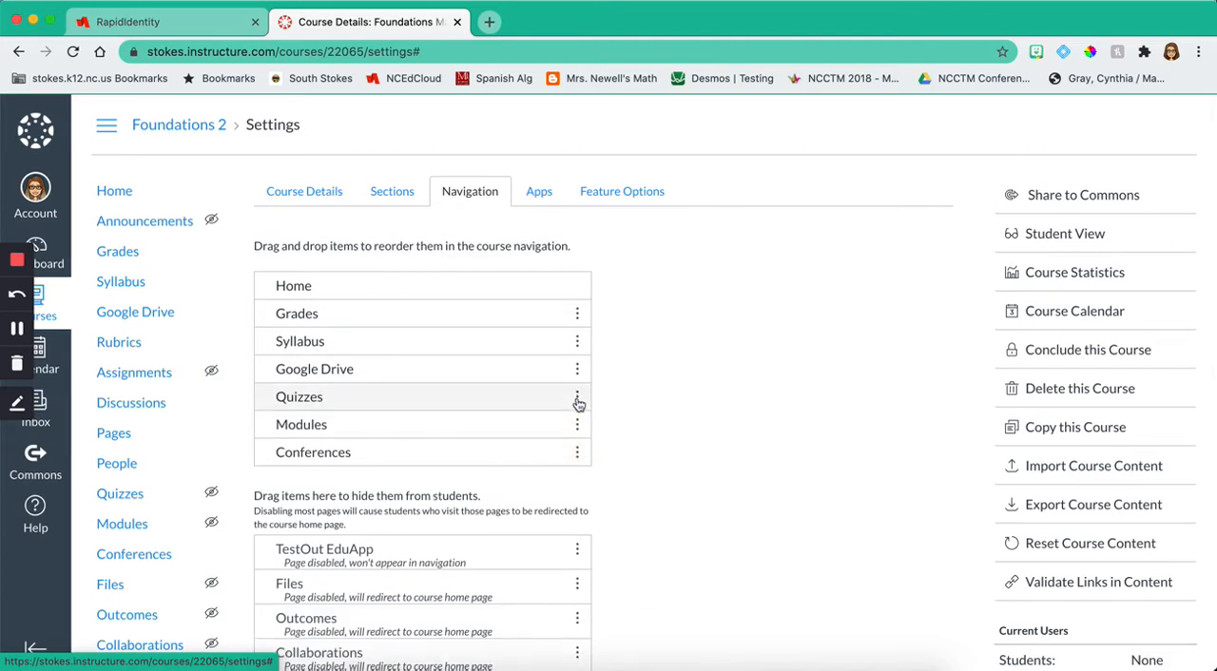
Step: Disable the Quizzes, Modules and Conferences items, keeping only Home, Grades, Syllabus and Google Drive enabled
left_click(576, 398)
left_click(564, 444)
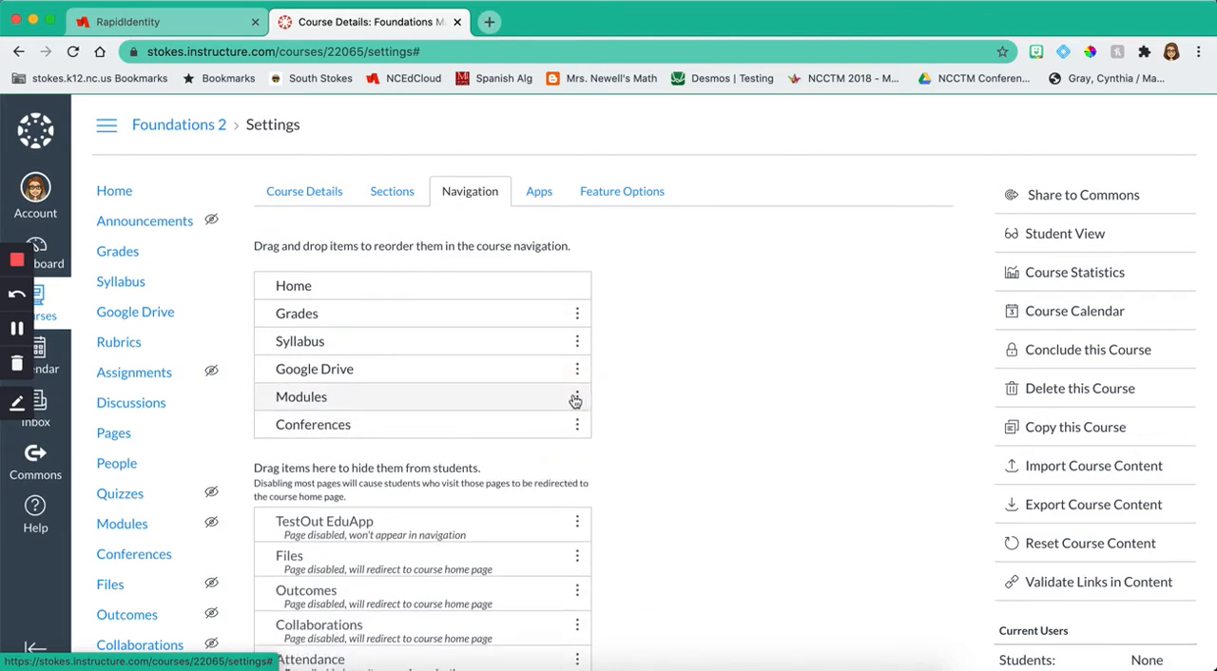
left_click(576, 398)
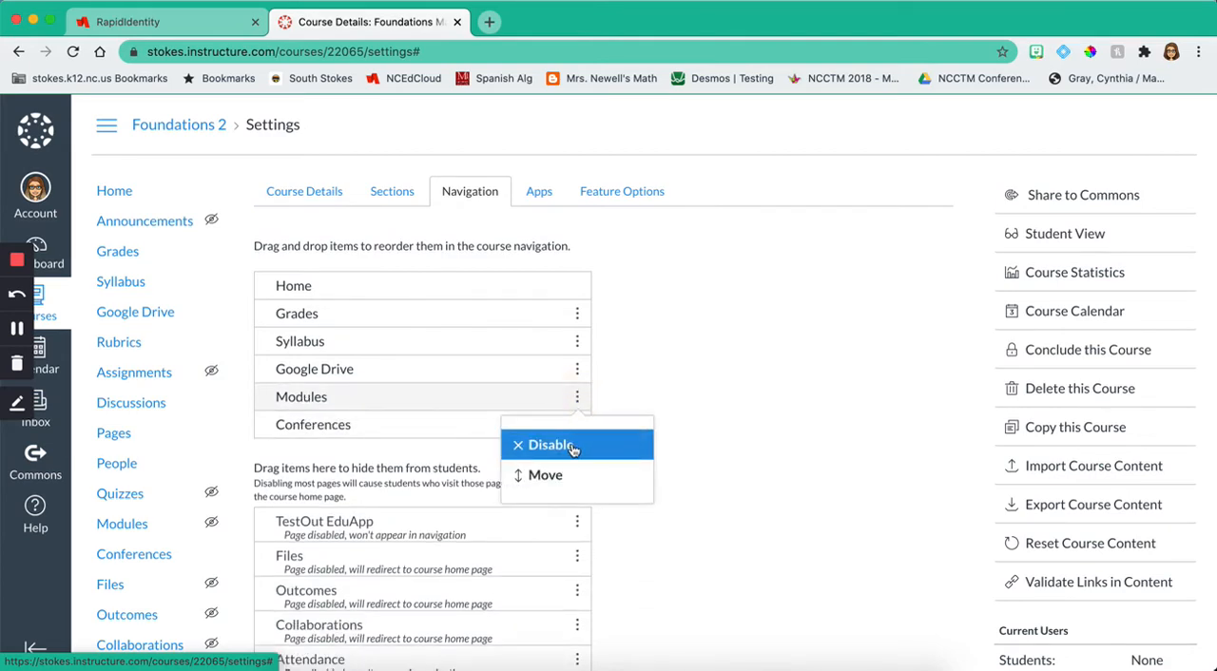
left_click(572, 444)
left_click(576, 397)
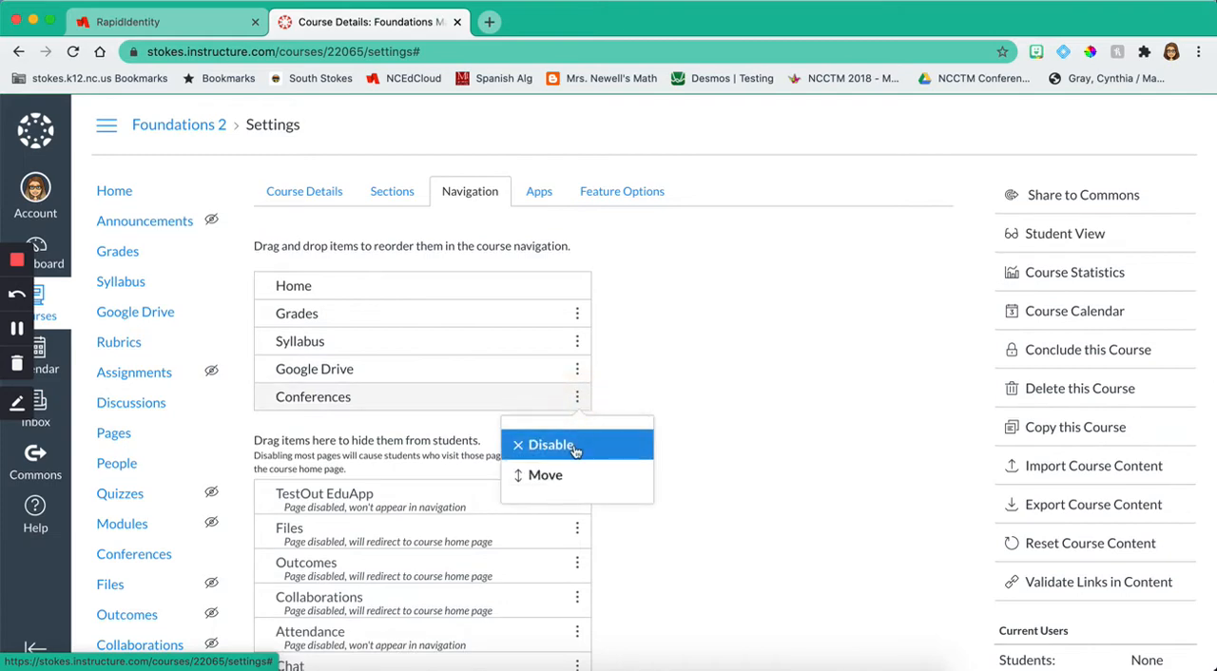
left_click(573, 444)
Step: Save the changed course navigation list
scroll(575, 452, "down", 1)
scroll(576, 453, "down", 1)
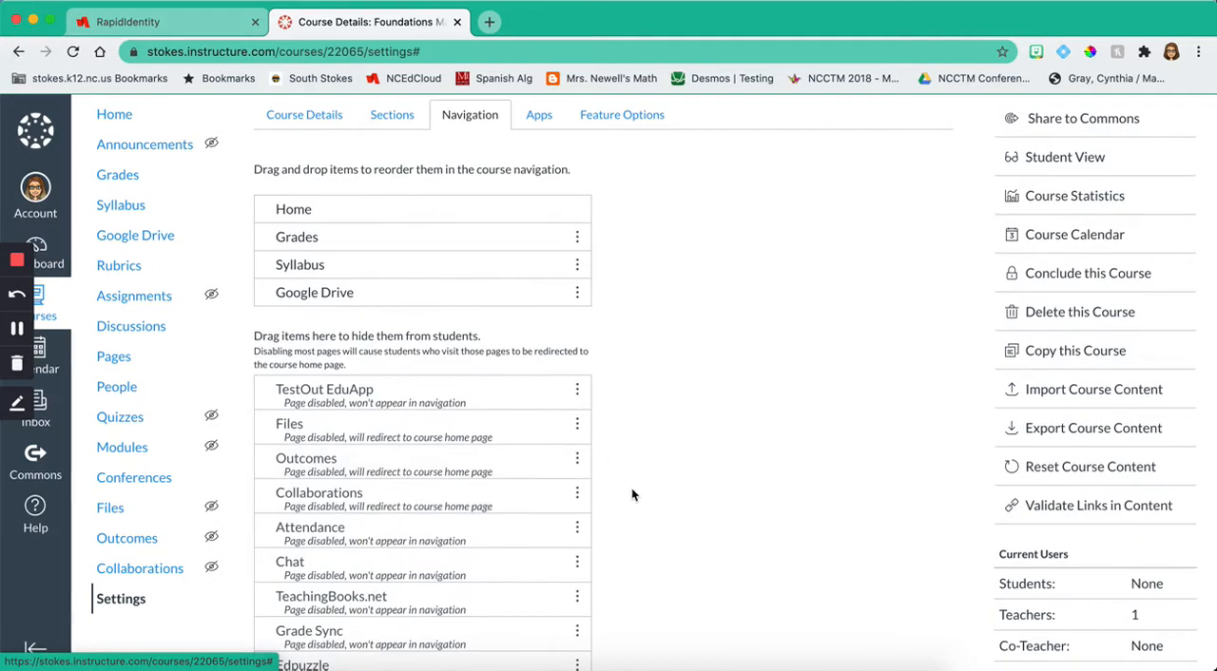
scroll(631, 494, "down", 5)
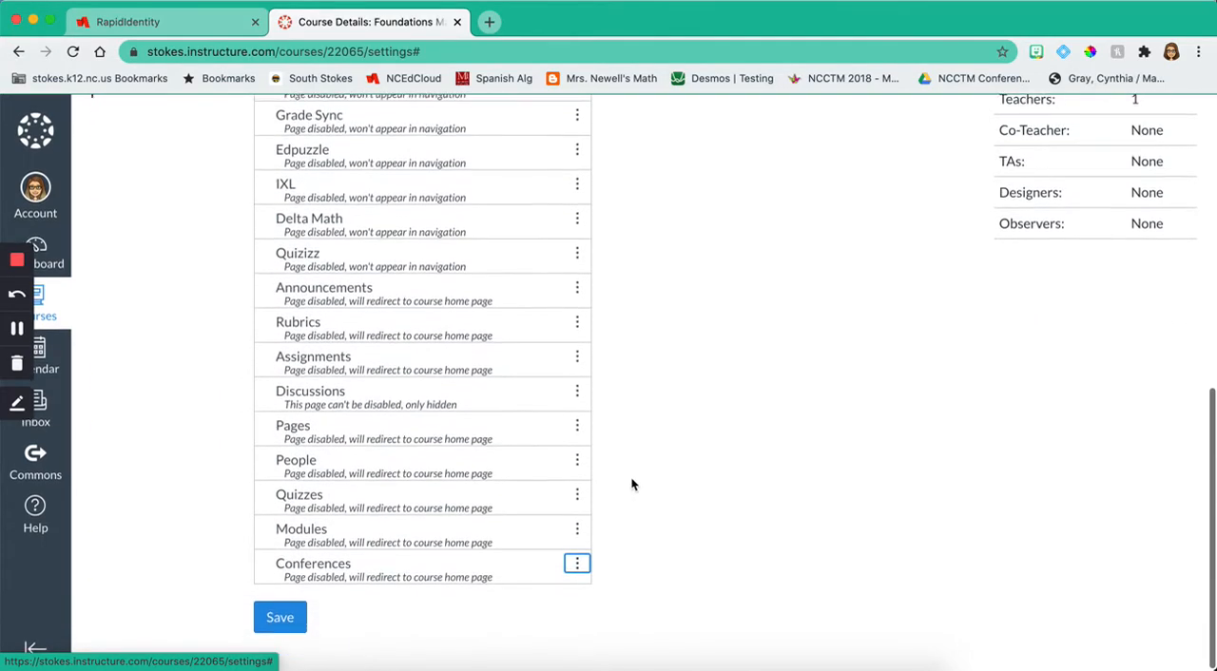
left_click(281, 619)
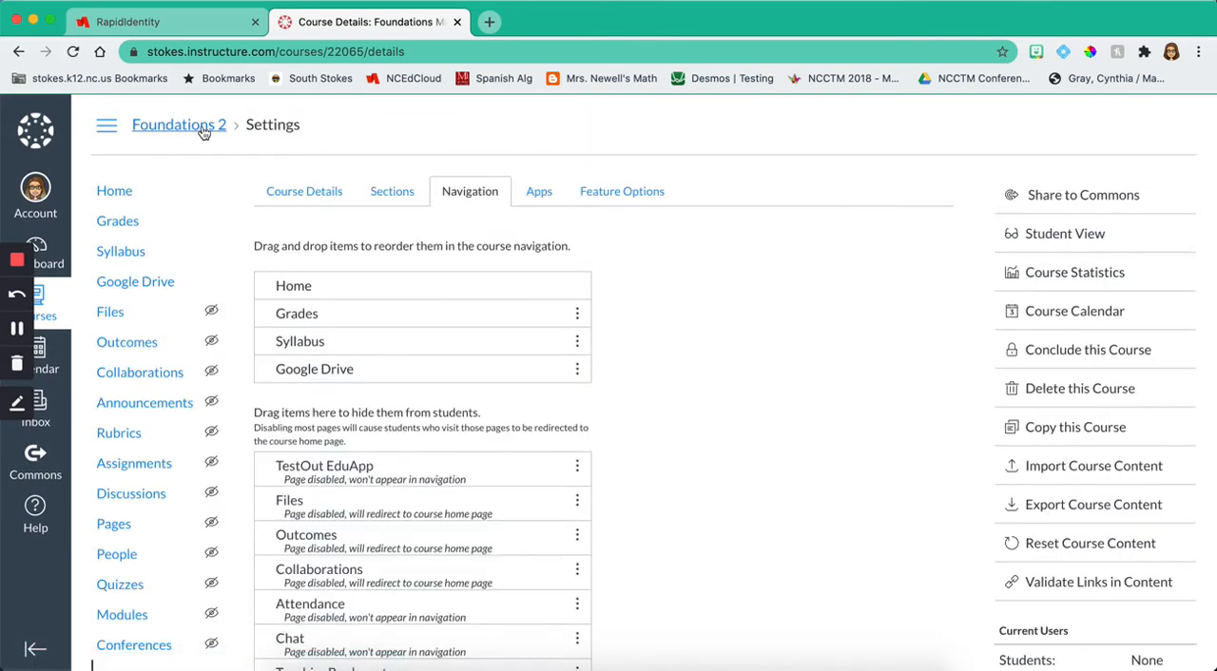
Step: Check the course home page and its navigation in Student View, and exit that view
left_click(142, 189)
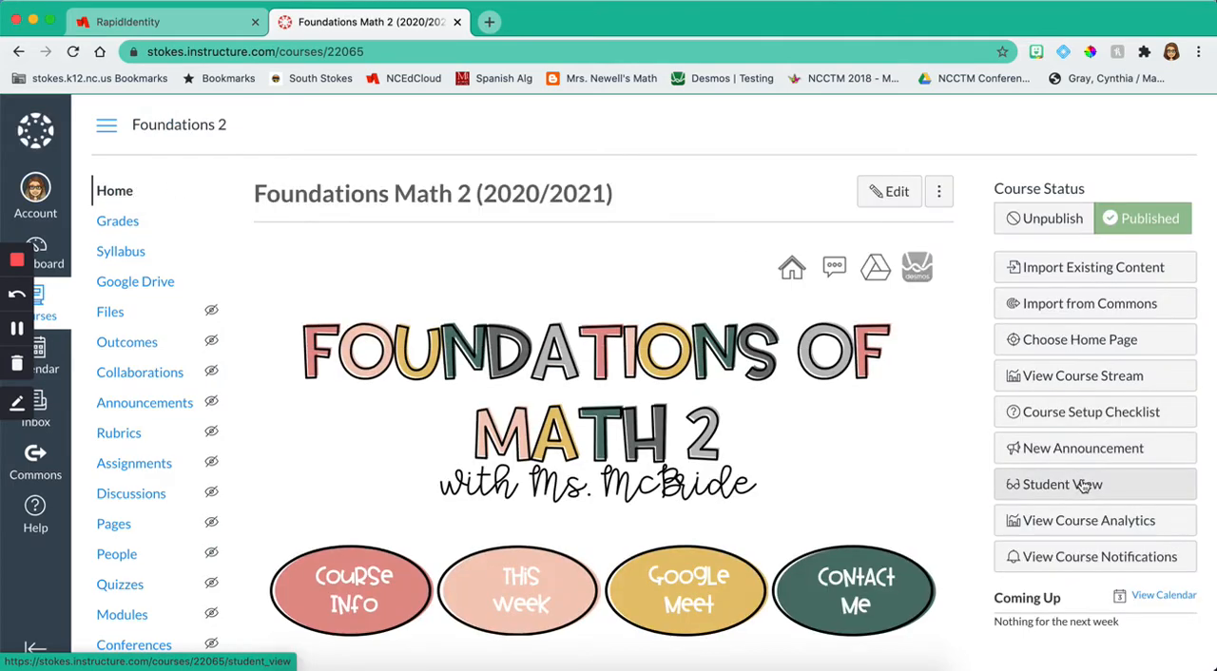
left_click(1084, 486)
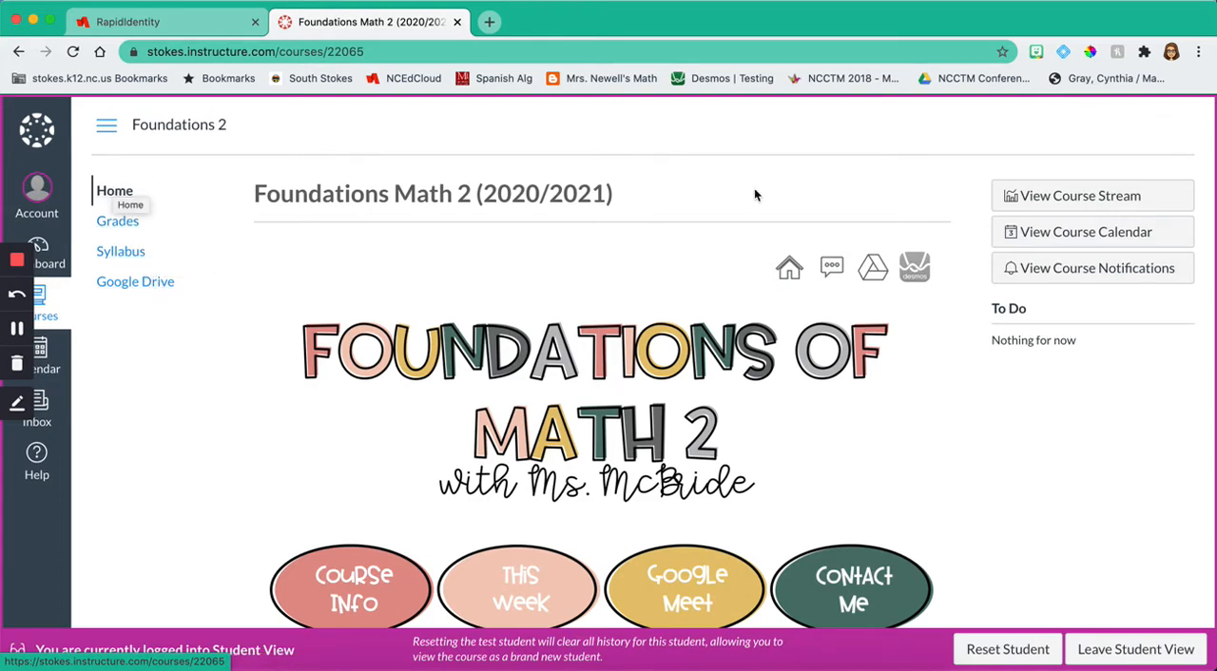
left_click(1130, 650)
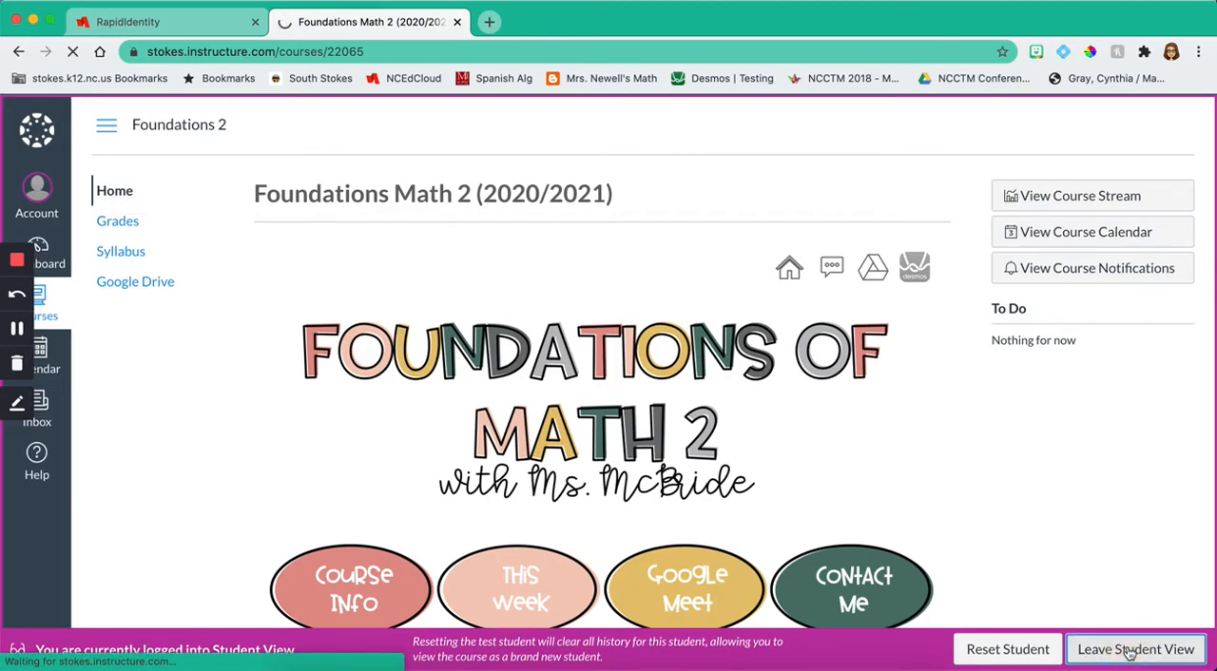
Step: Open the external apps section of the course settings
scroll(112, 589, "down", 1)
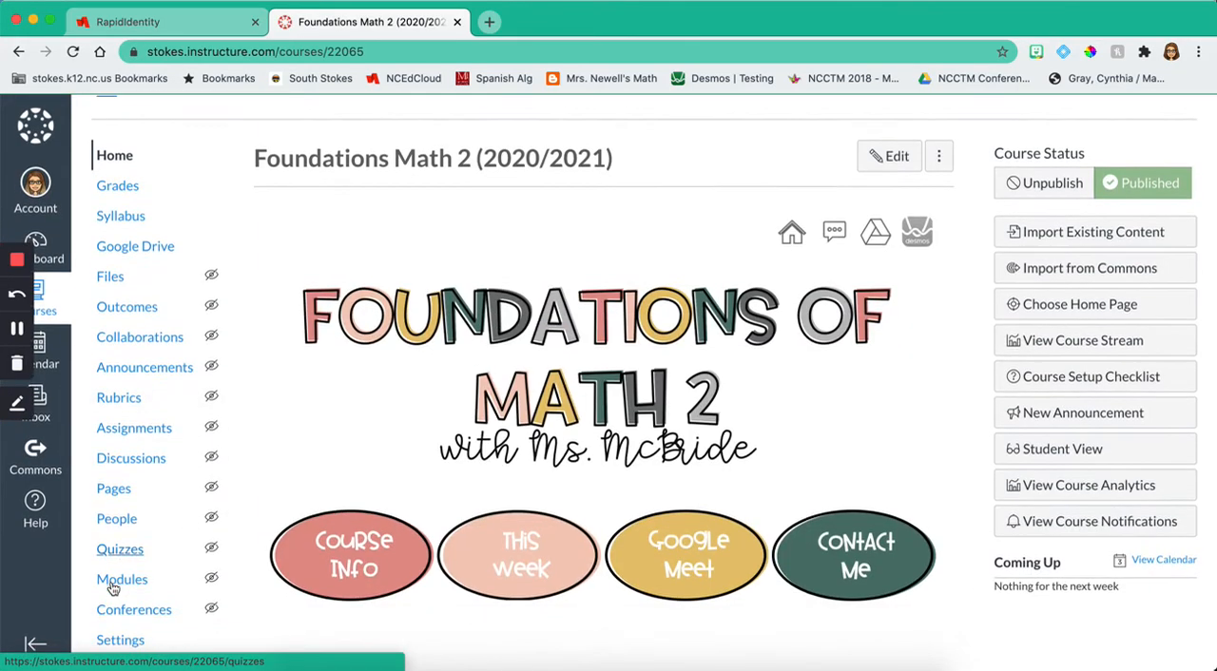
left_click(120, 645)
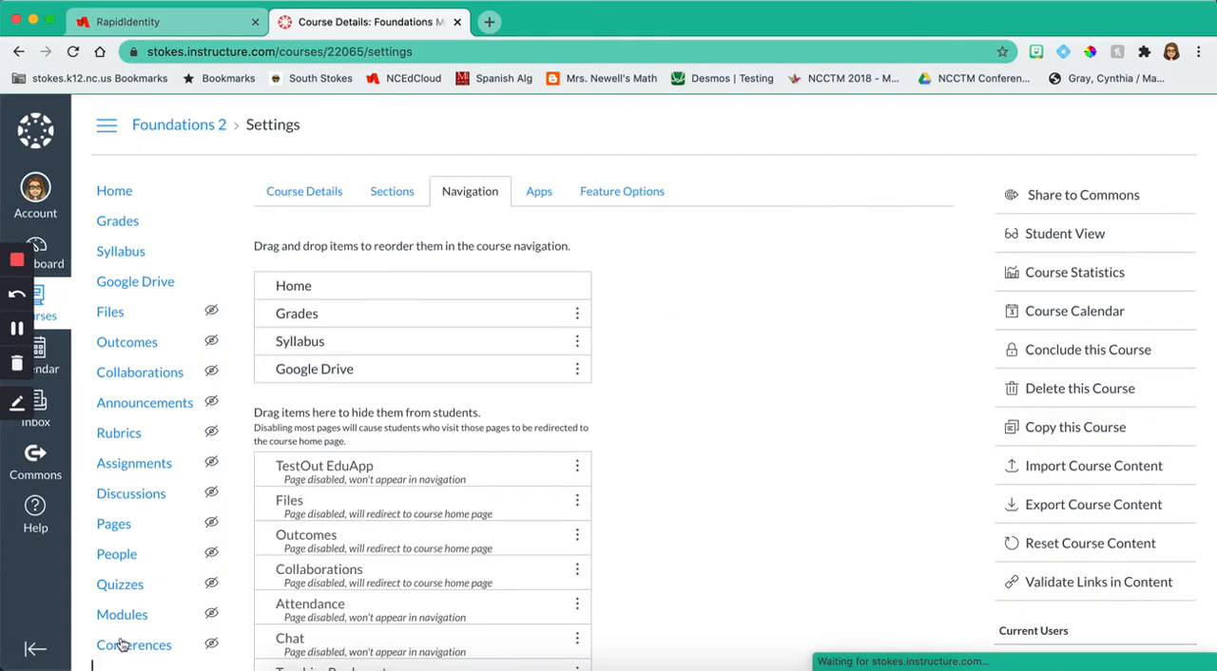
left_click(538, 193)
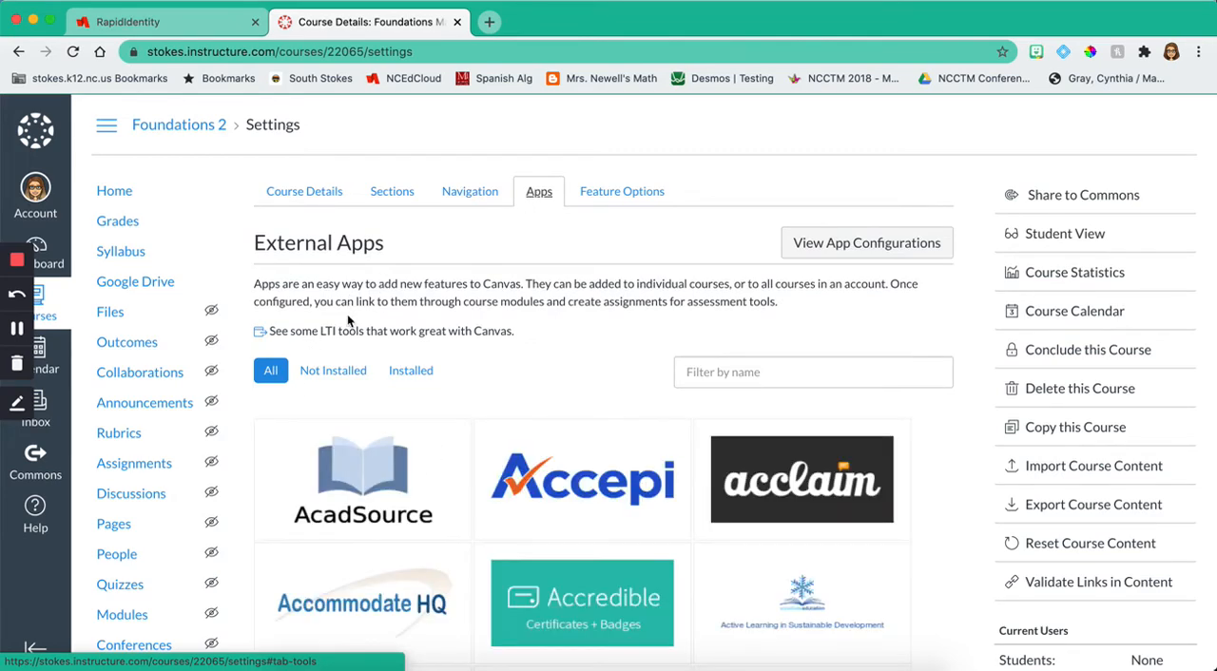
Step: Filter the external apps by "Flip" and open the form for adding Flipgrid to the course
scroll(349, 321, "down", 3)
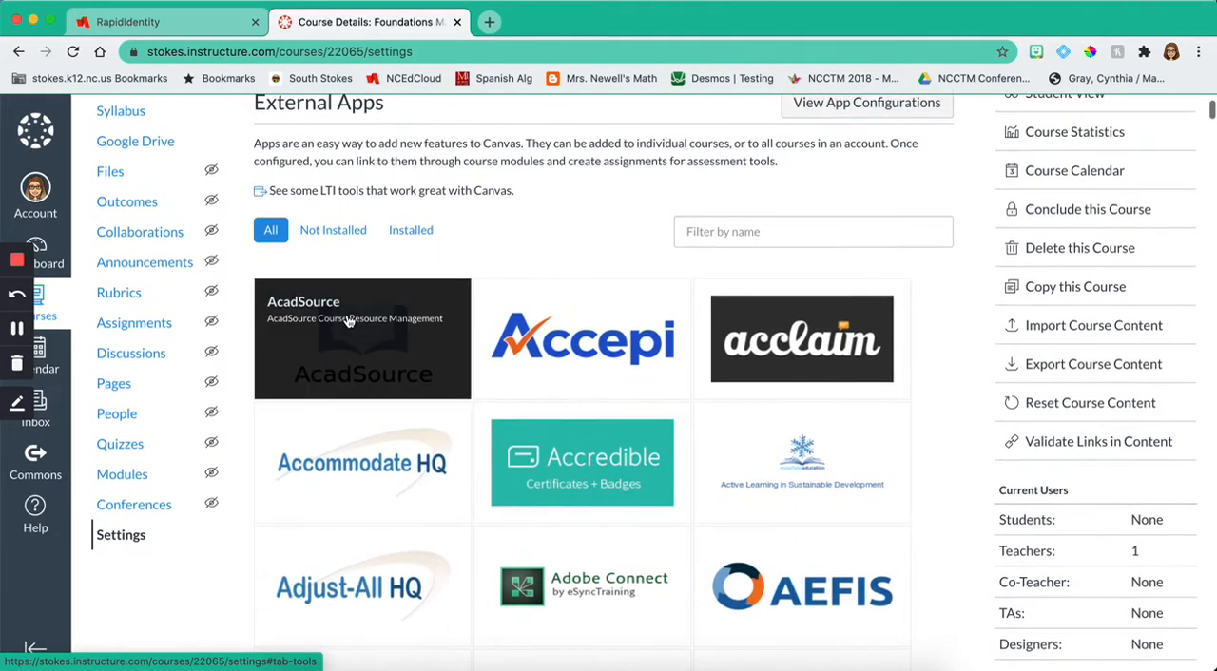
scroll(582, 333, "down", 10)
scroll(708, 406, "down", 20)
scroll(708, 406, "down", 15)
scroll(708, 406, "up", 20)
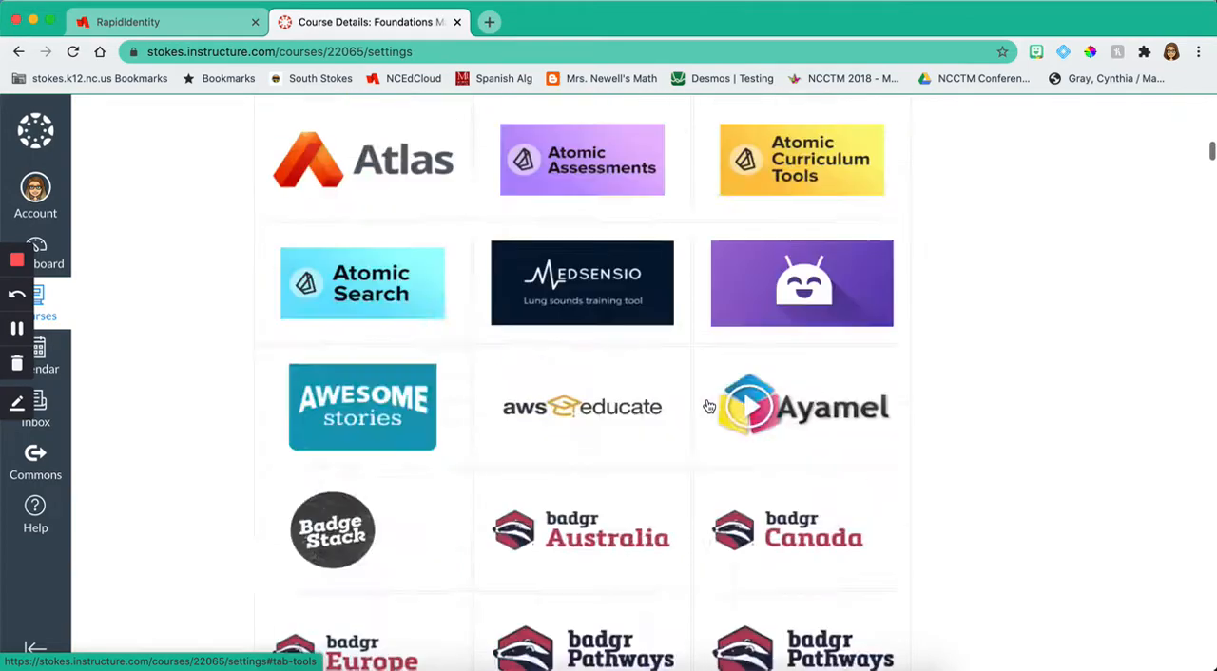
scroll(709, 407, "up", 10)
left_click(720, 326)
type("Flip")
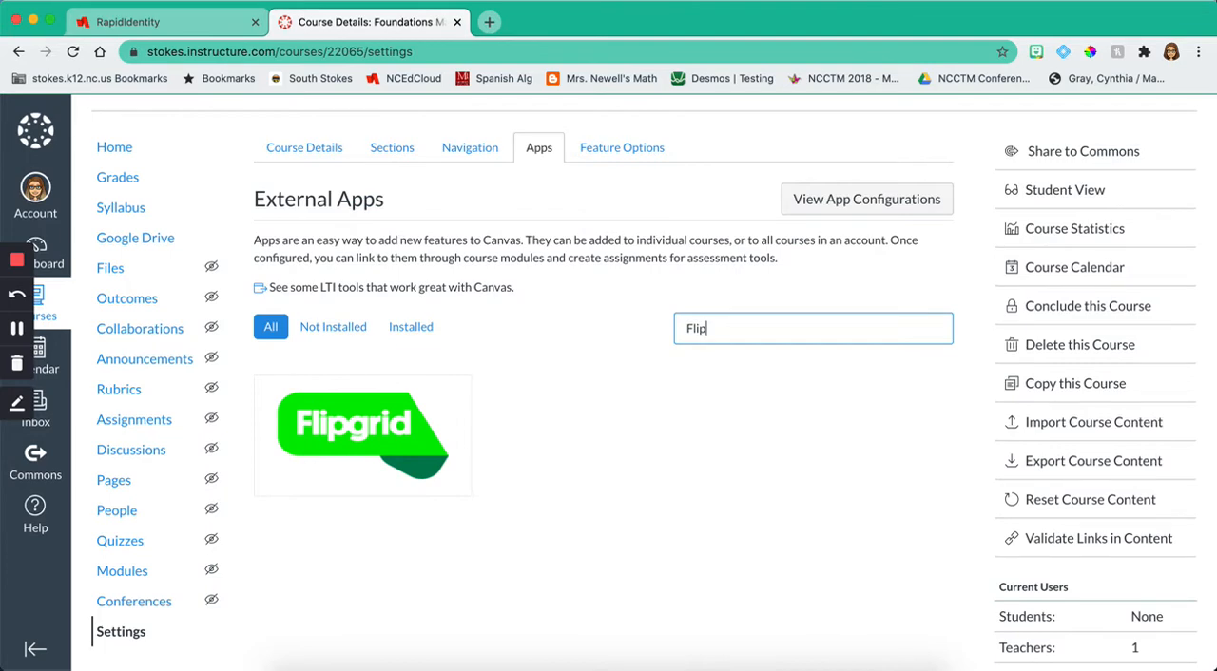
left_click(381, 428)
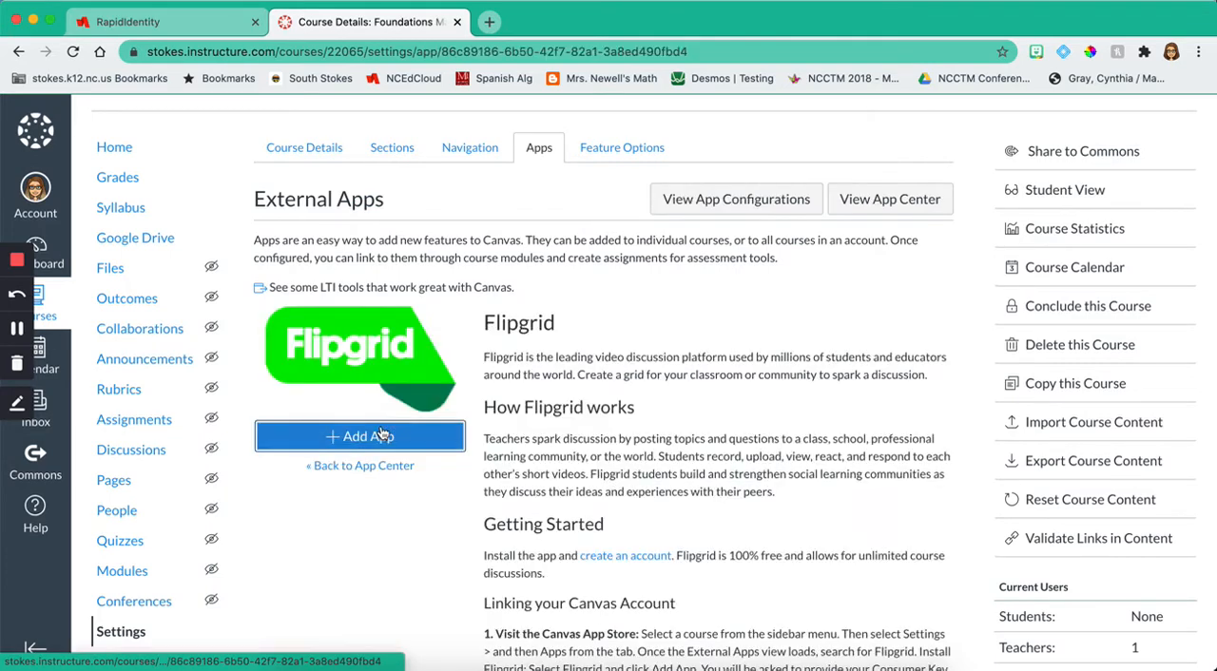
left_click(379, 438)
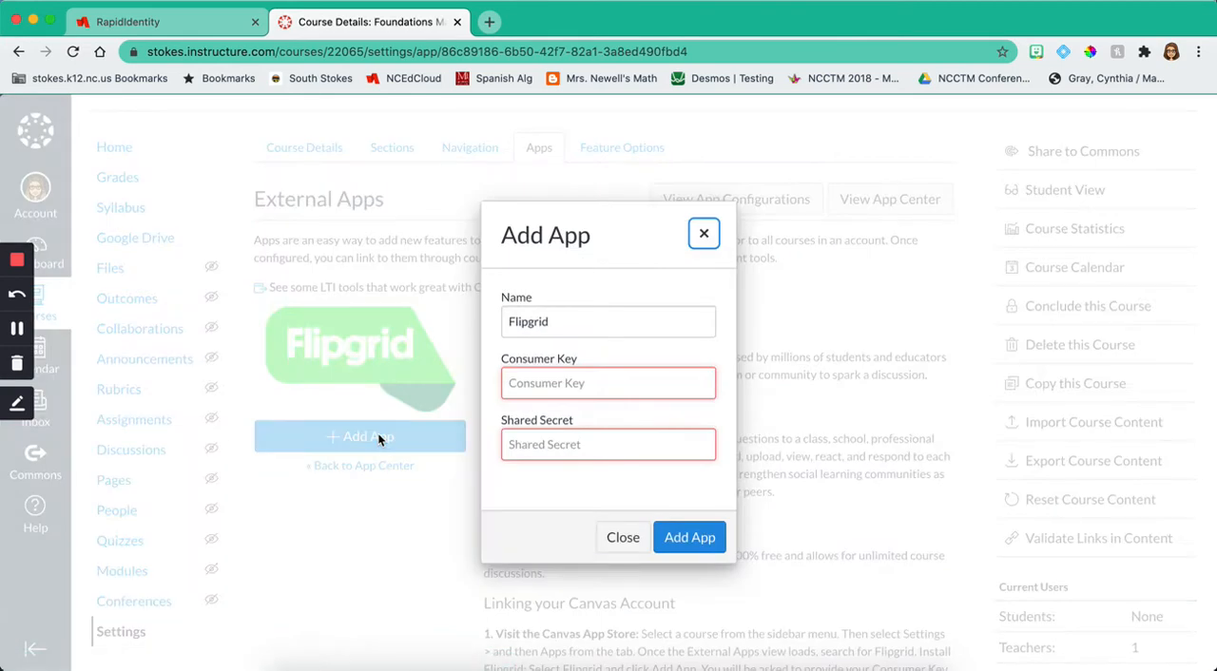
Step: Search the web for "flipgrid" in a new browser tab, open the Flipgrid site and log in as an educator
left_click(571, 385)
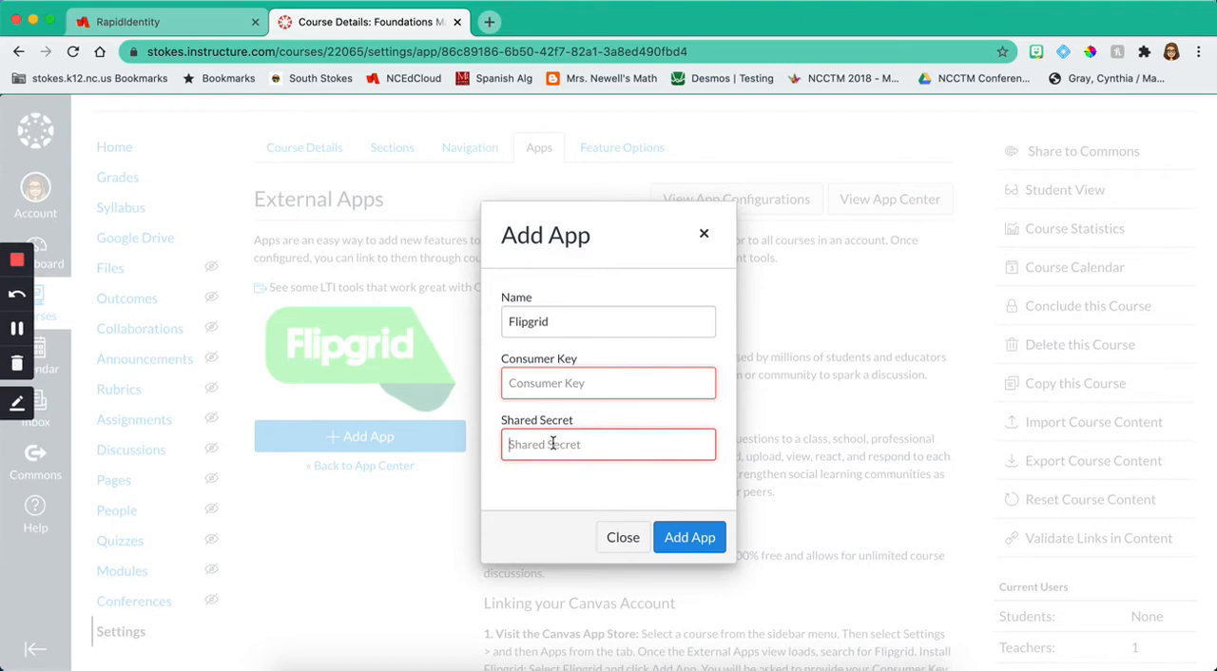
left_click(488, 23)
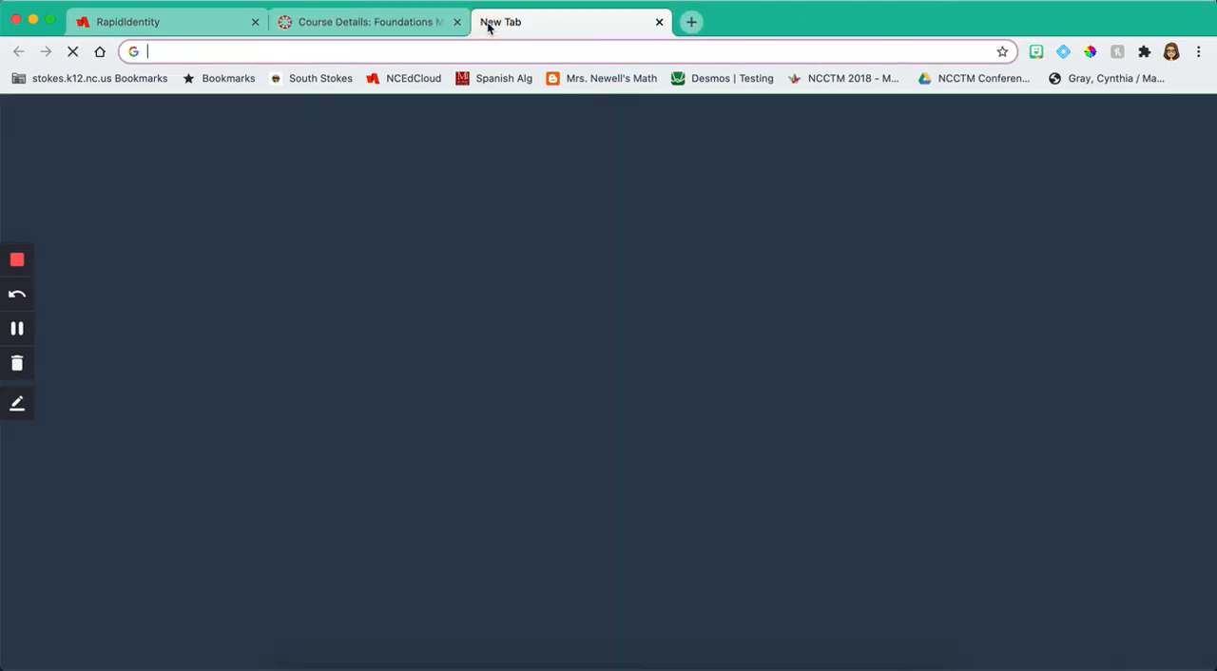
type("flipgrid")
key("Return")
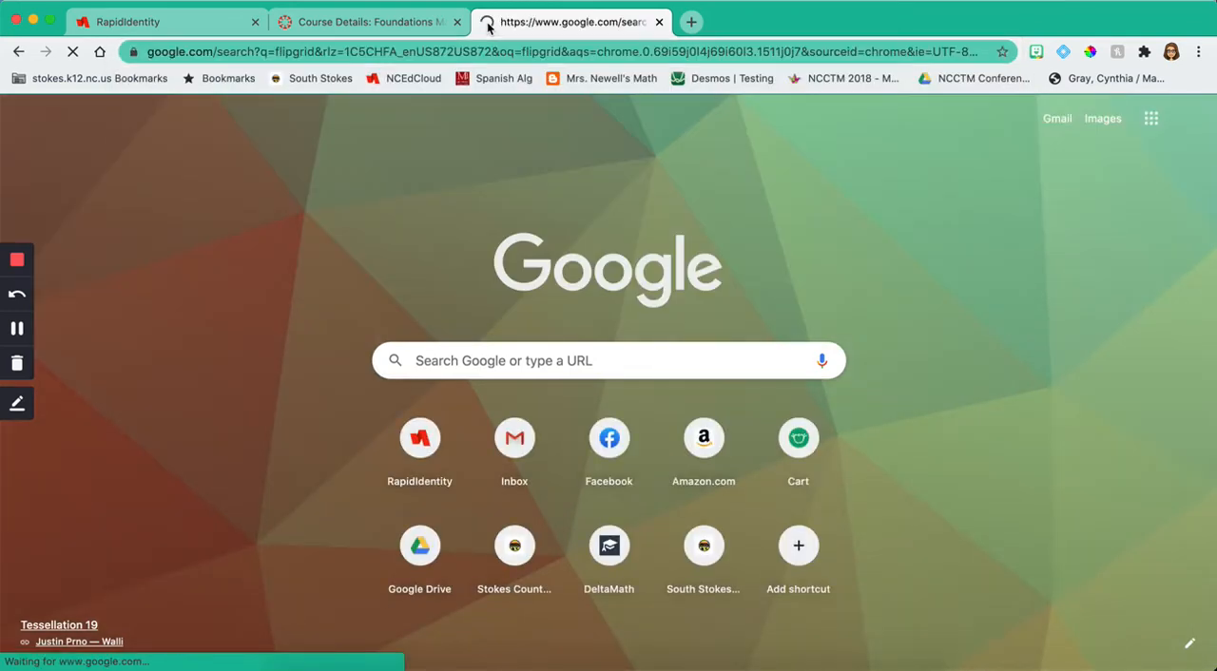
left_click(299, 274)
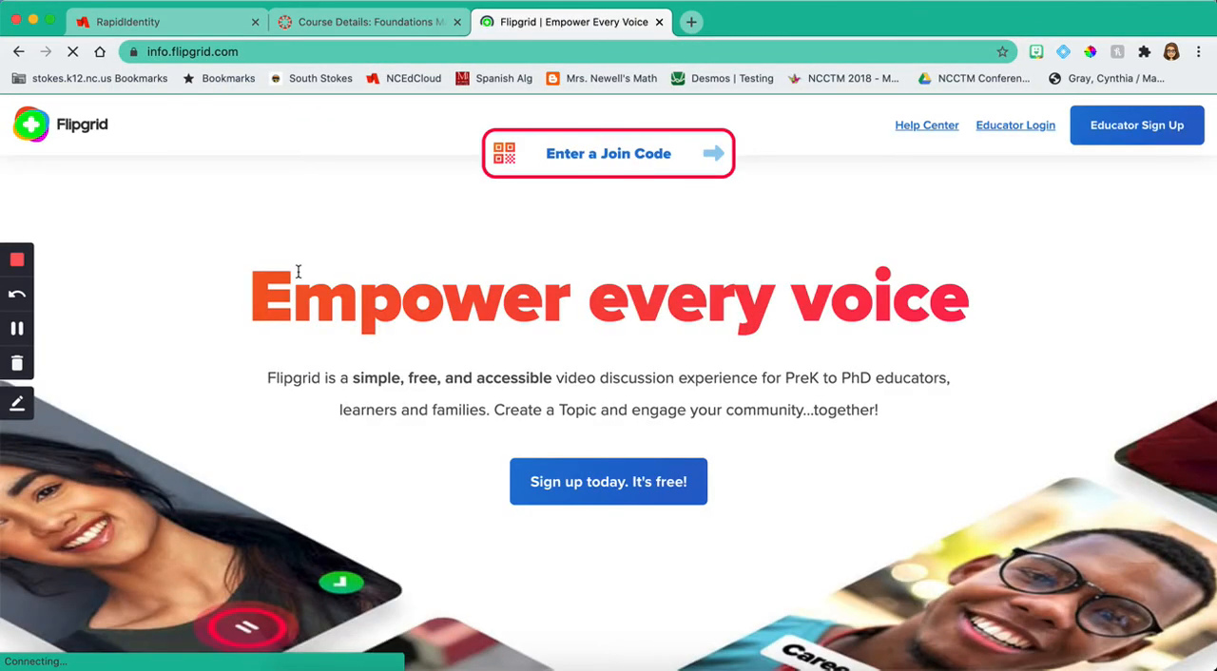
left_click(1022, 126)
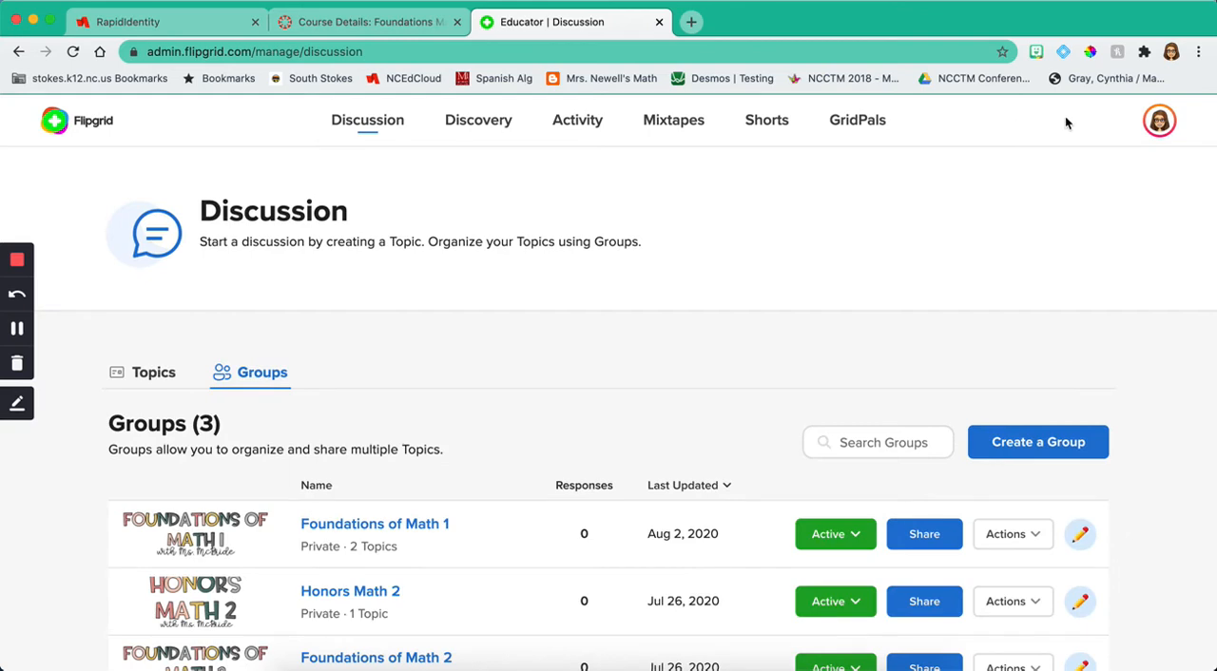
Step: Create a new Canvas integration in Flipgrid named "Foundations of Math 2"
left_click(1159, 123)
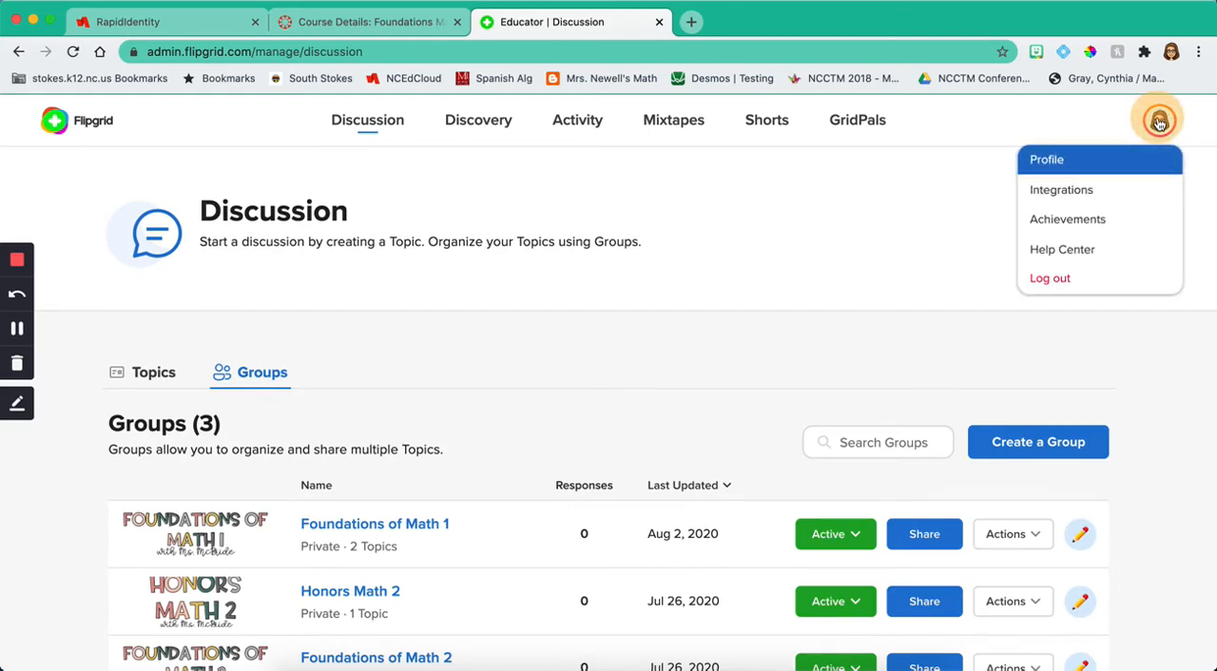
left_click(1050, 196)
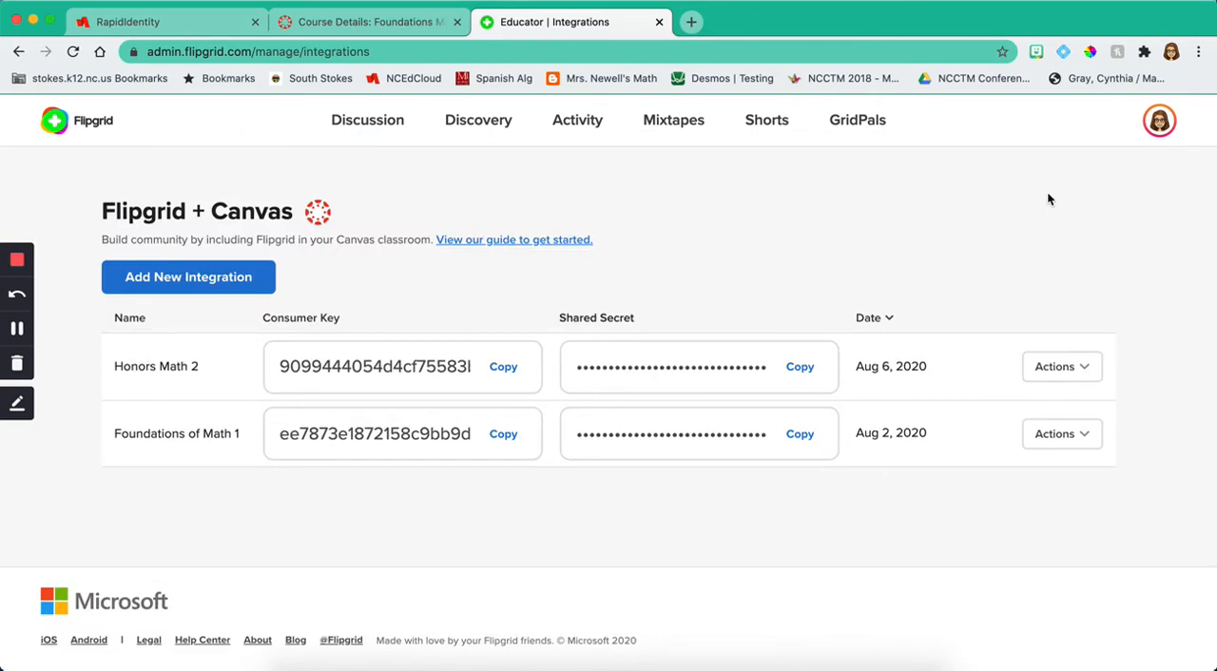
left_click(188, 289)
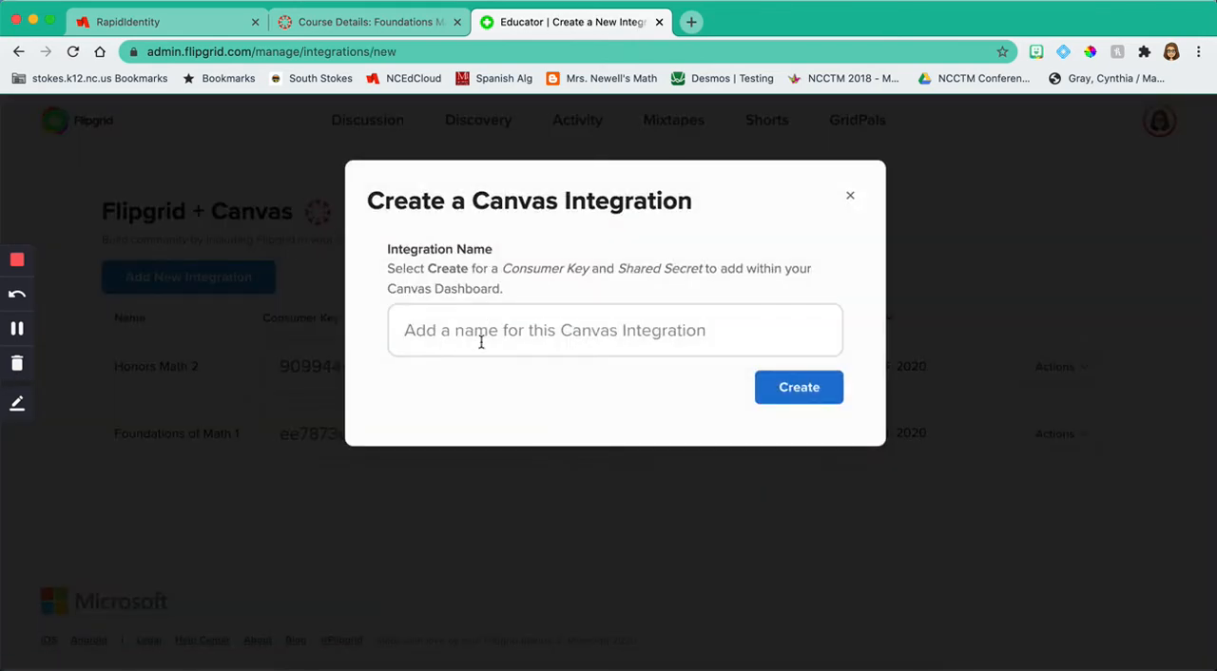
left_click(482, 344)
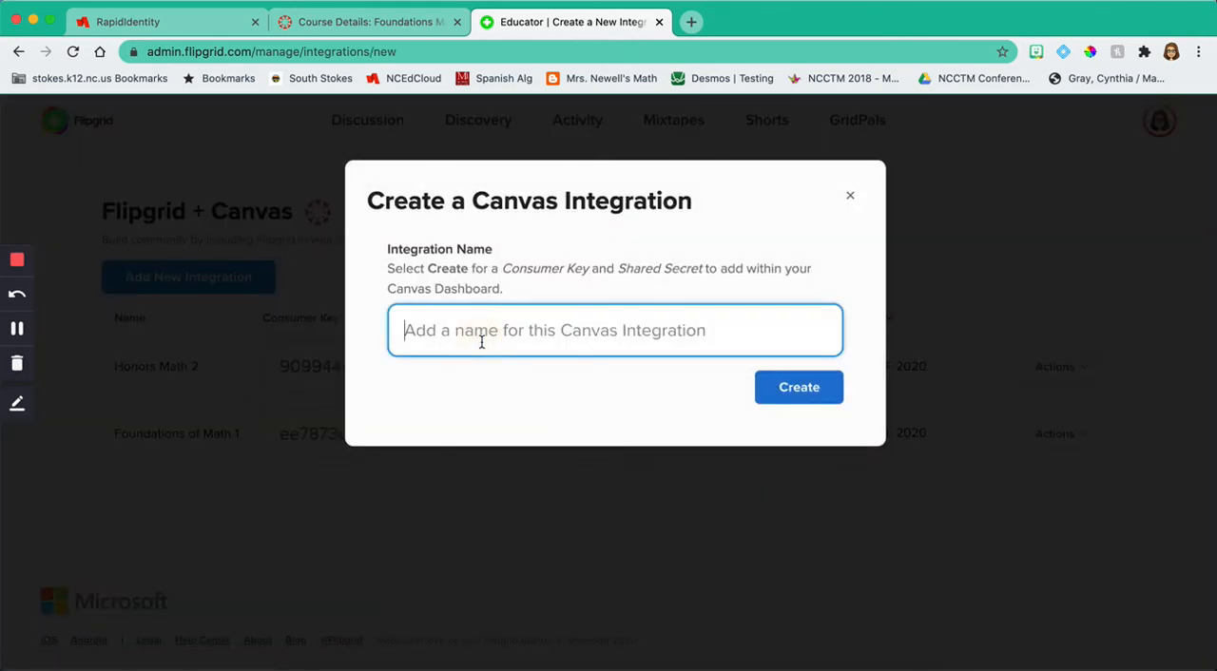
type("Foundations of Math 2")
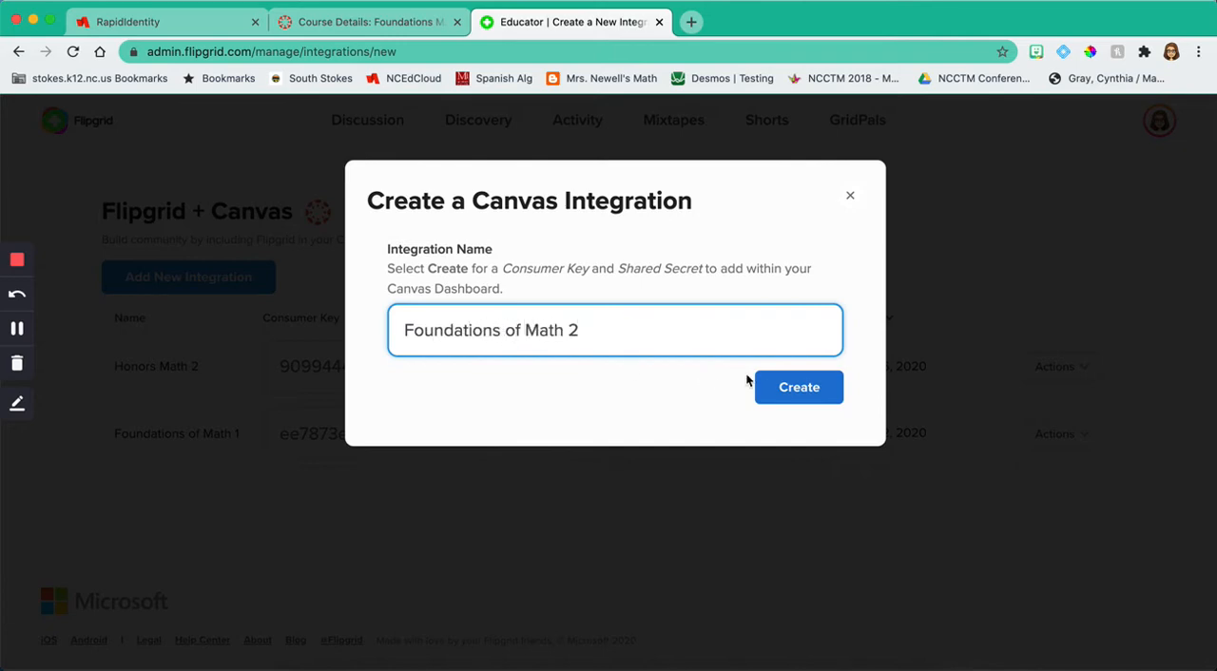
left_click(770, 386)
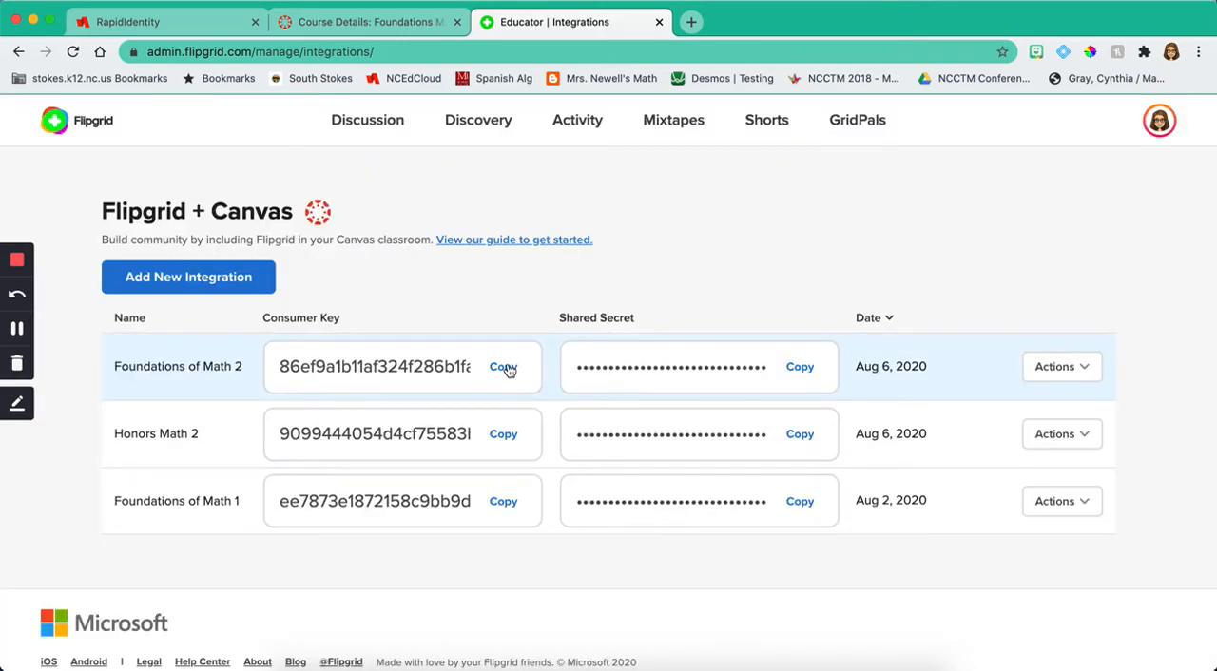
Step: Copy the consumer key of the Foundations of Math 2 integration into the Consumer Key field of the Canvas app form
left_click(504, 369)
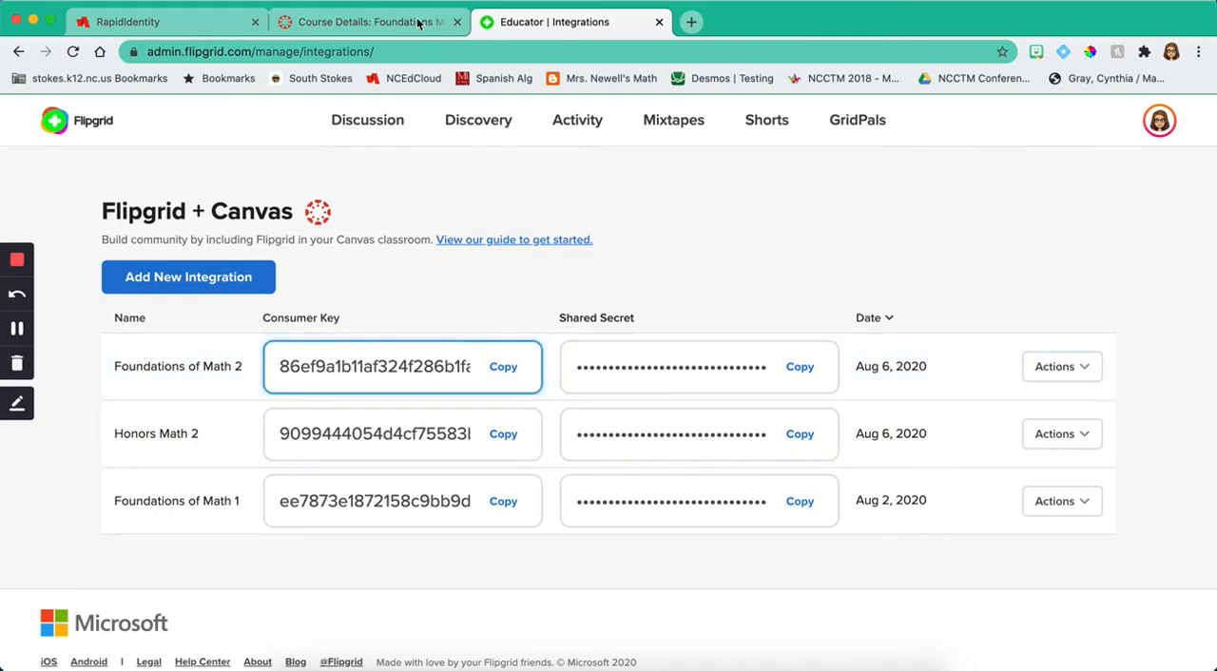
key("ctrl+shift+Tab")
key("super+v")
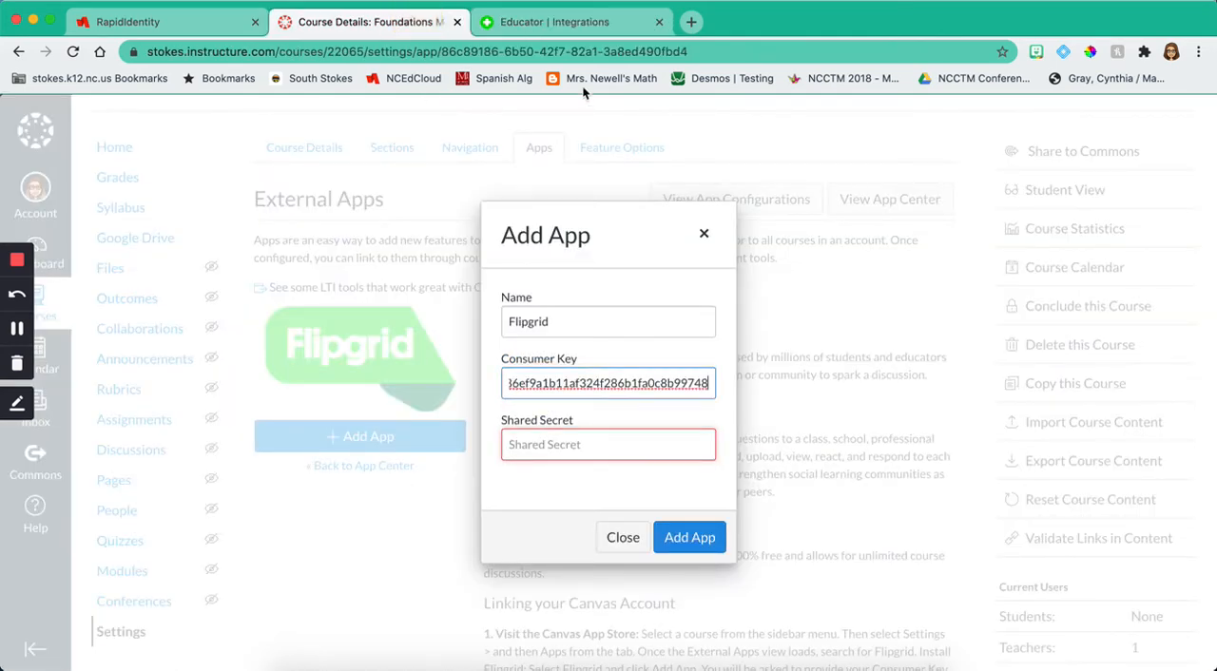
Step: Copy the integration's shared secret from Flipgrid into the Shared Secret field in Canvas and add the Flipgrid app
left_click(561, 24)
left_click(800, 366)
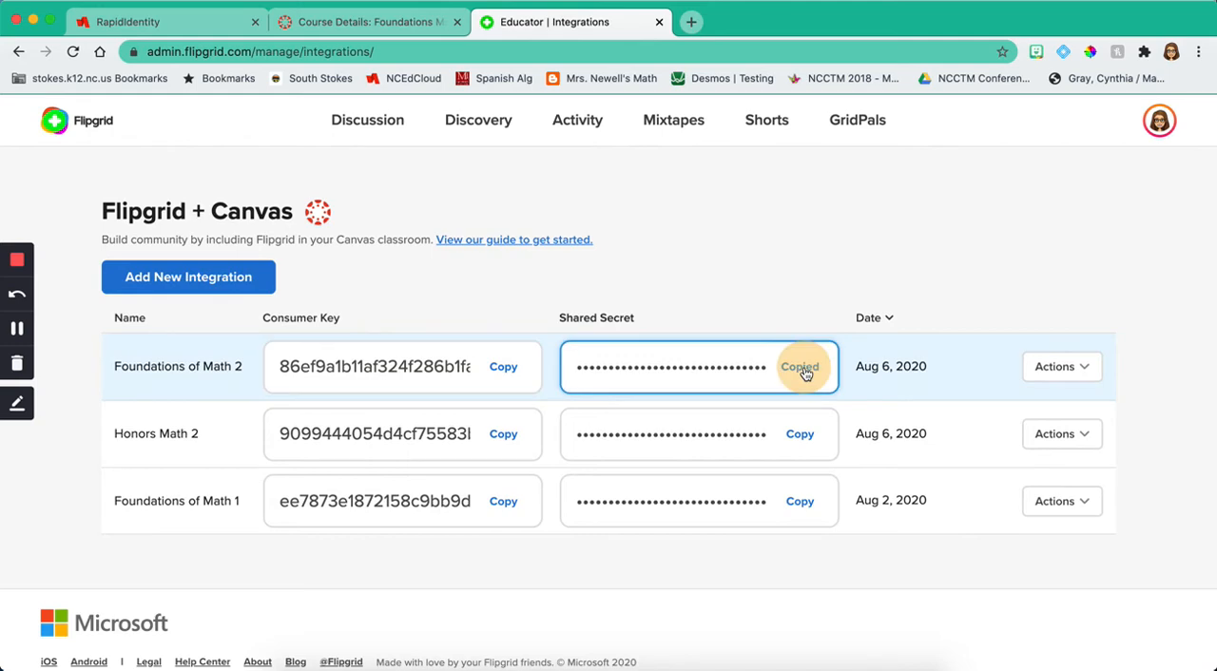
left_click(408, 24)
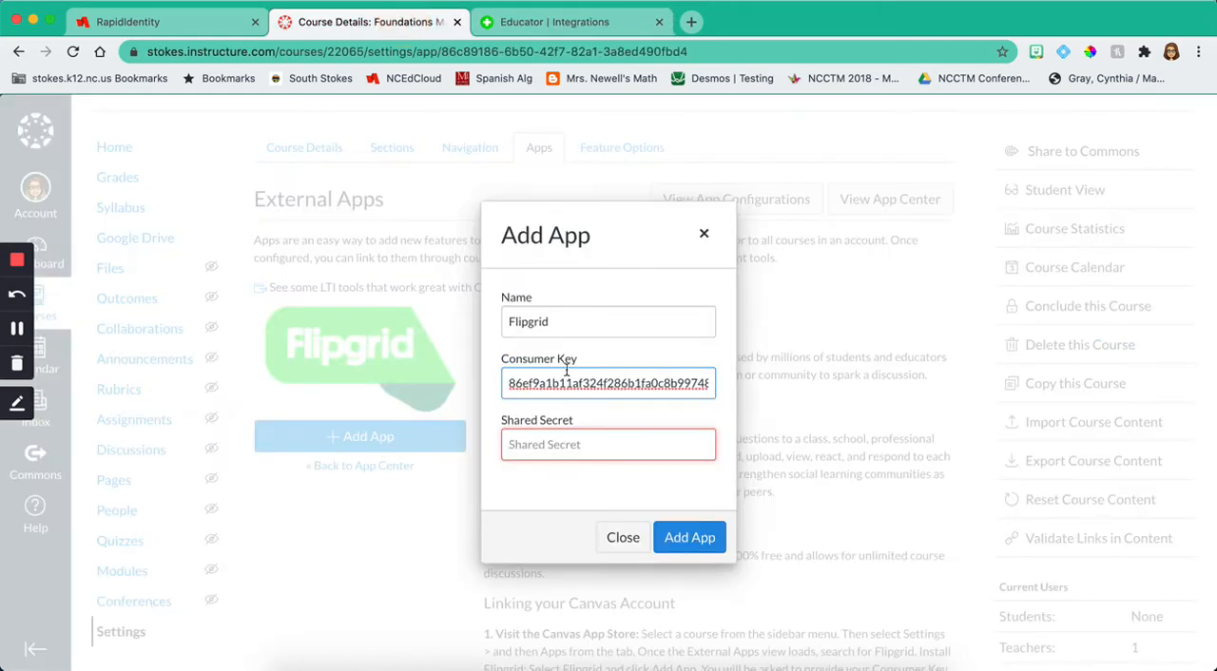
left_click(596, 436)
key("super+v")
left_click(671, 538)
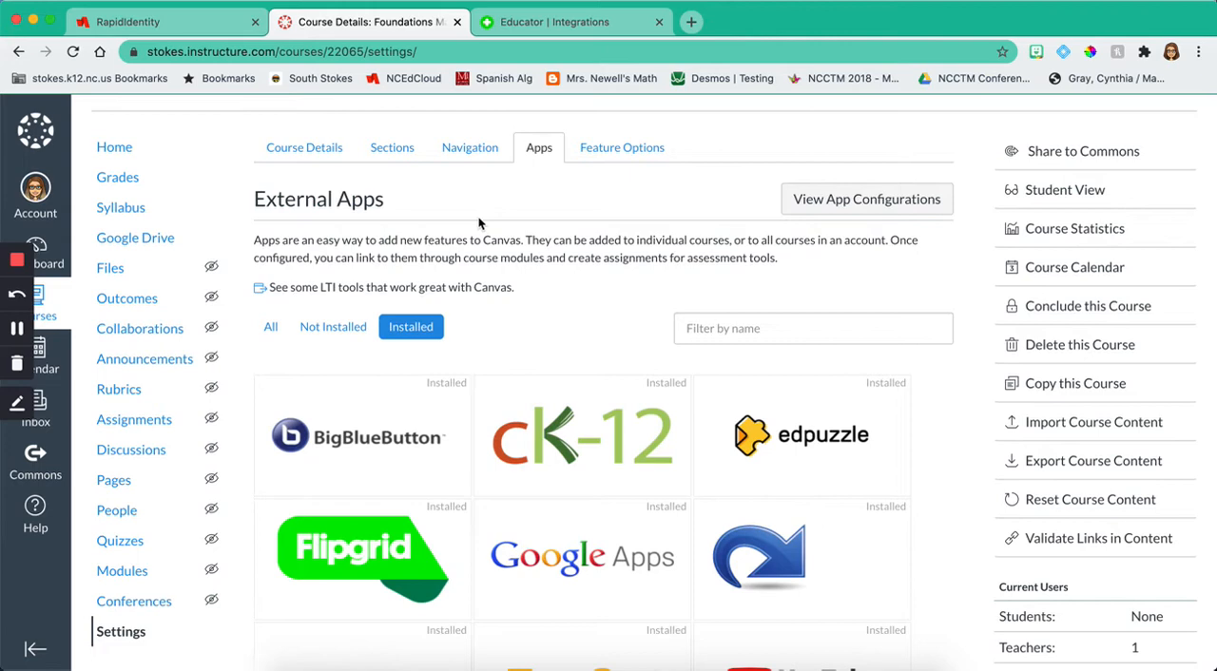
Step: Search the external apps for "Quizlet", extend the search to all apps, and clear the filter
left_click(744, 333)
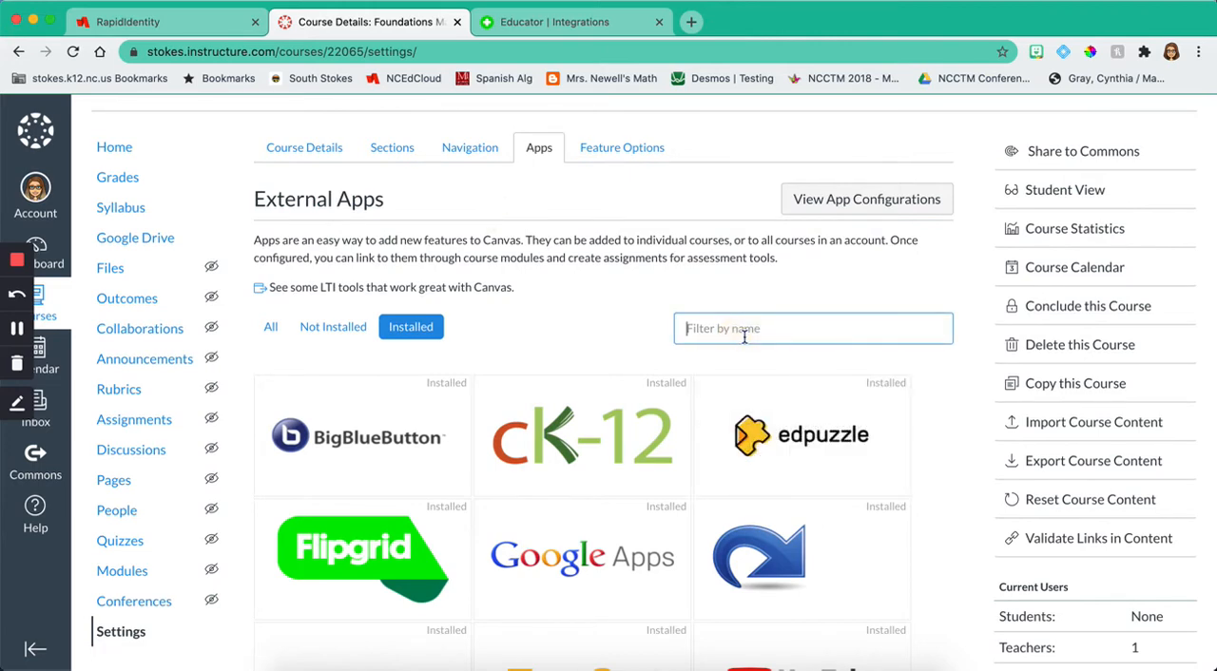
type("Quizlet")
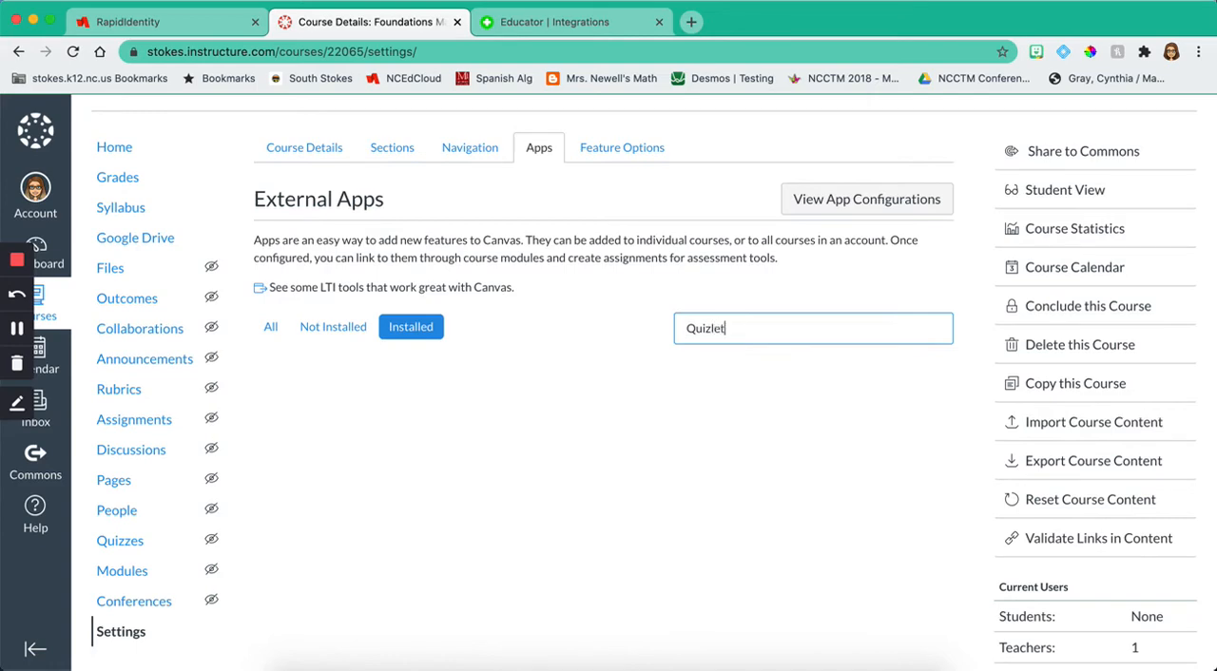
left_click(268, 326)
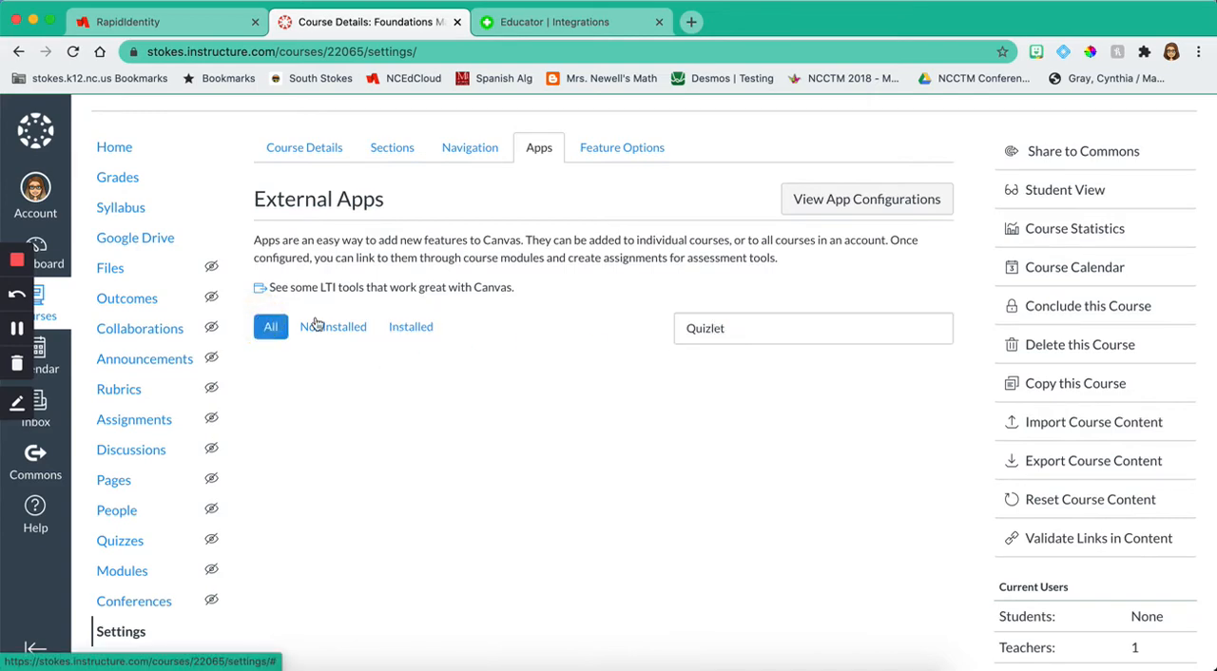
left_click(765, 320)
double_click(767, 335)
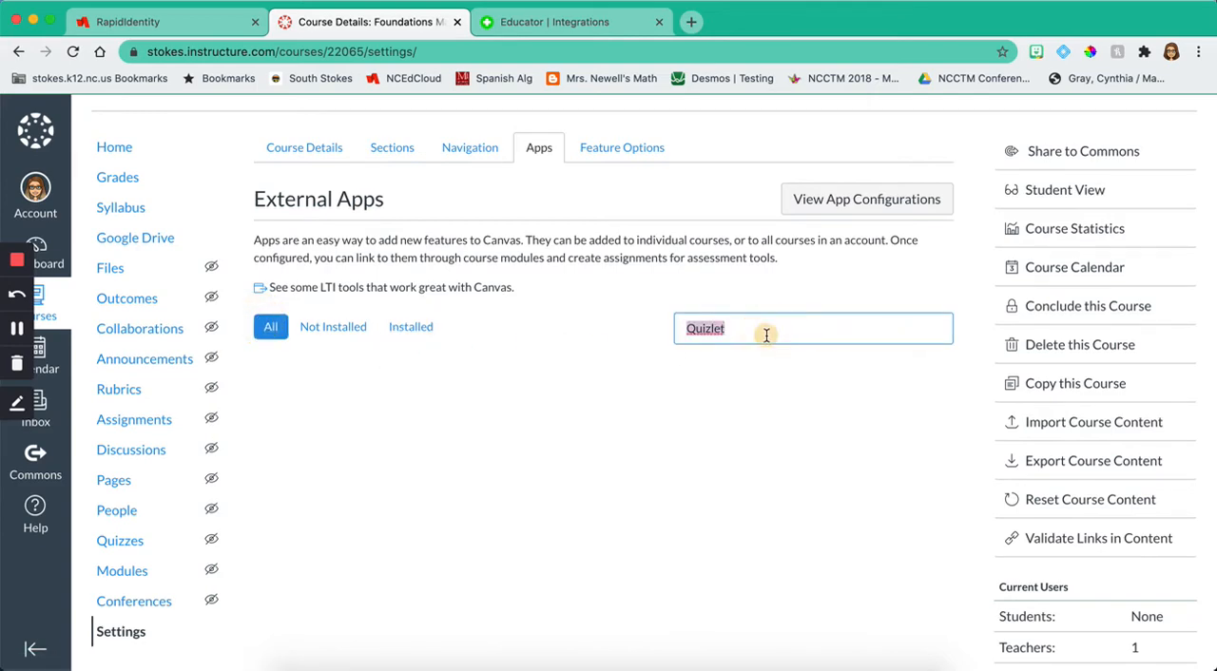
key("BackSpace")
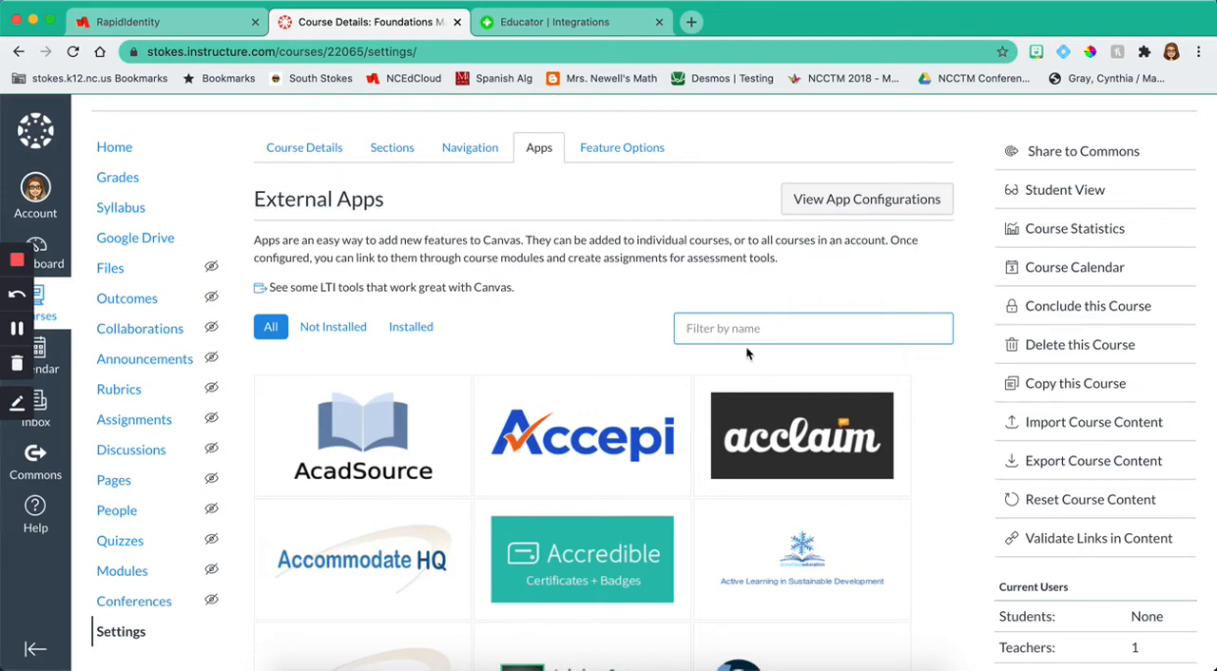
Step: Filter the external apps by "redirect" and open the form for adding the Redirect Tool to the course
type("redirect")
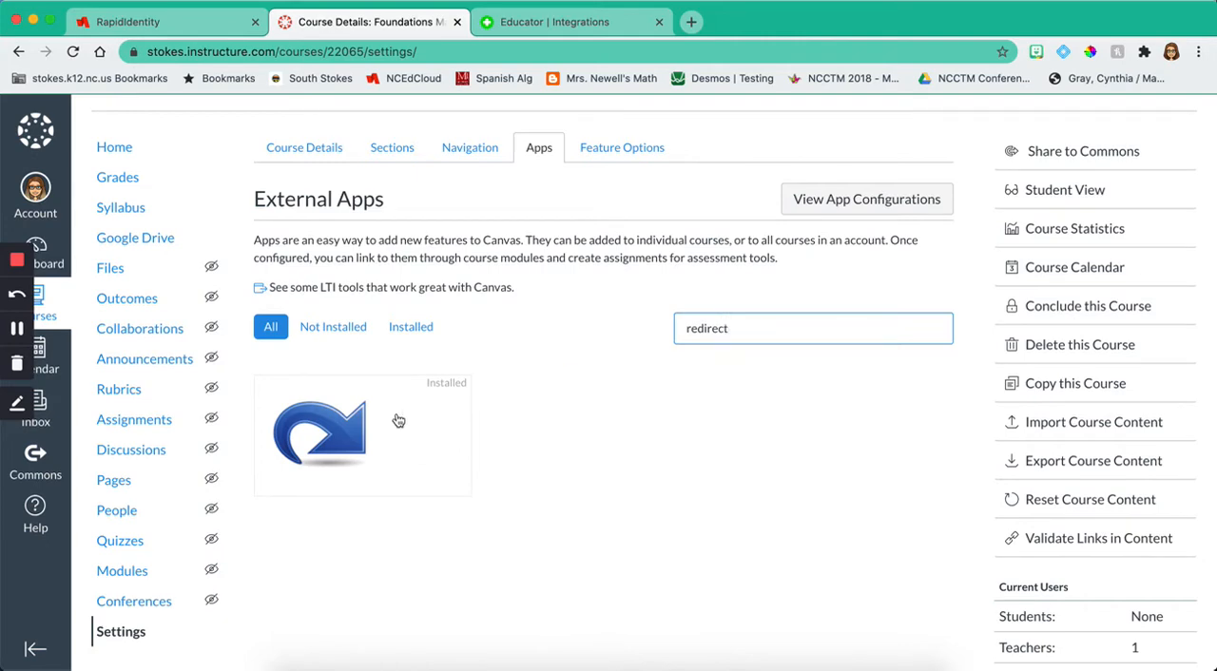
mouse_move(301, 447)
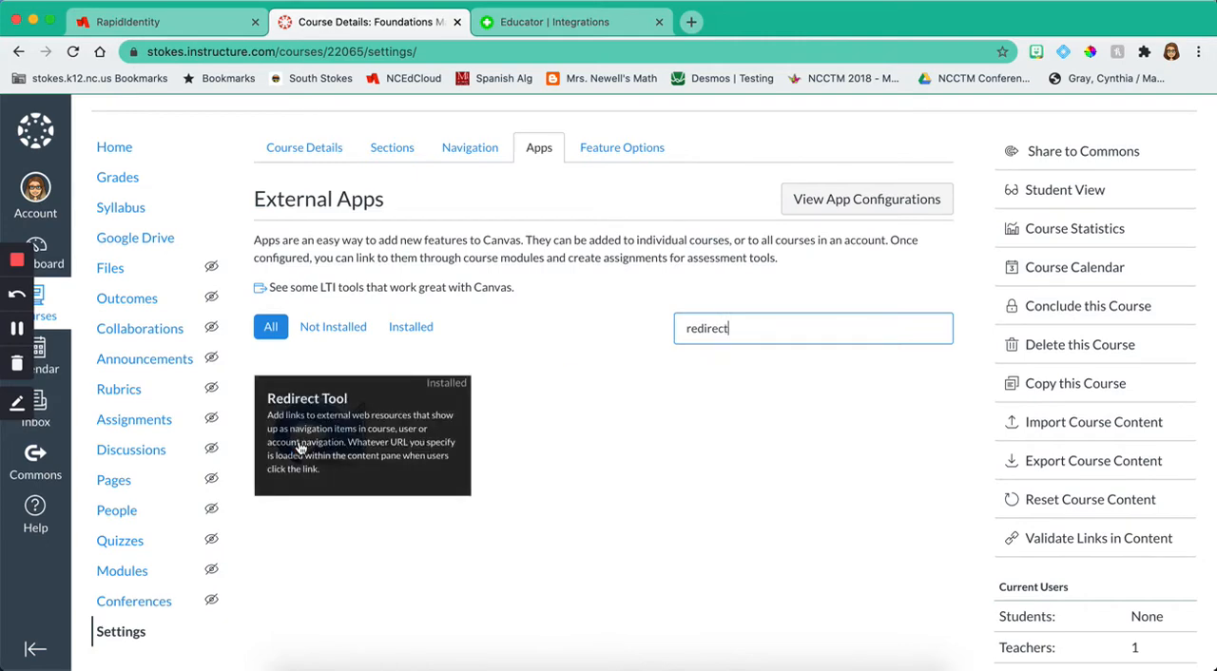
left_click(375, 429)
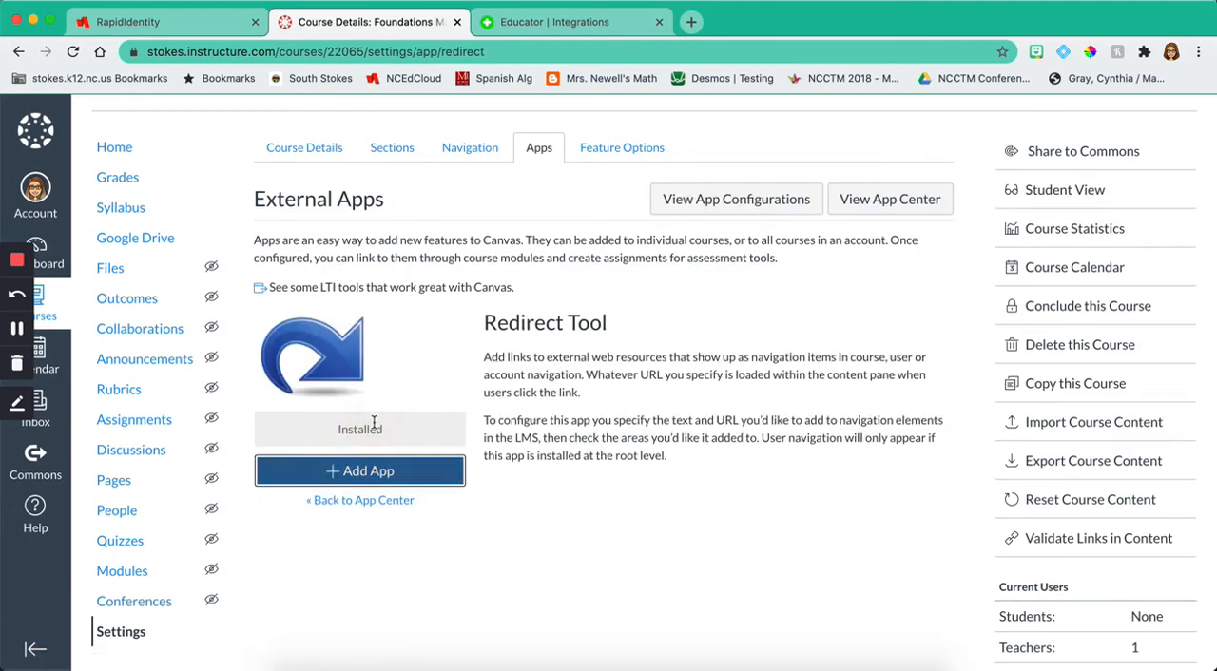
right_click(369, 474)
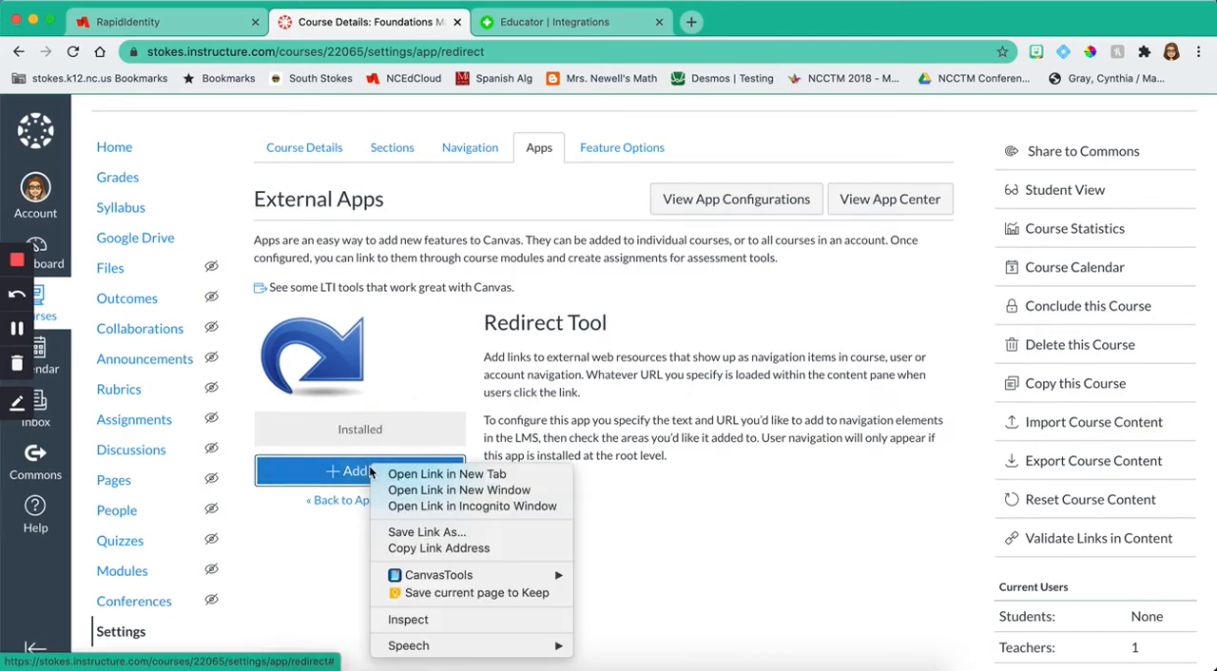
key("Escape")
left_click(366, 472)
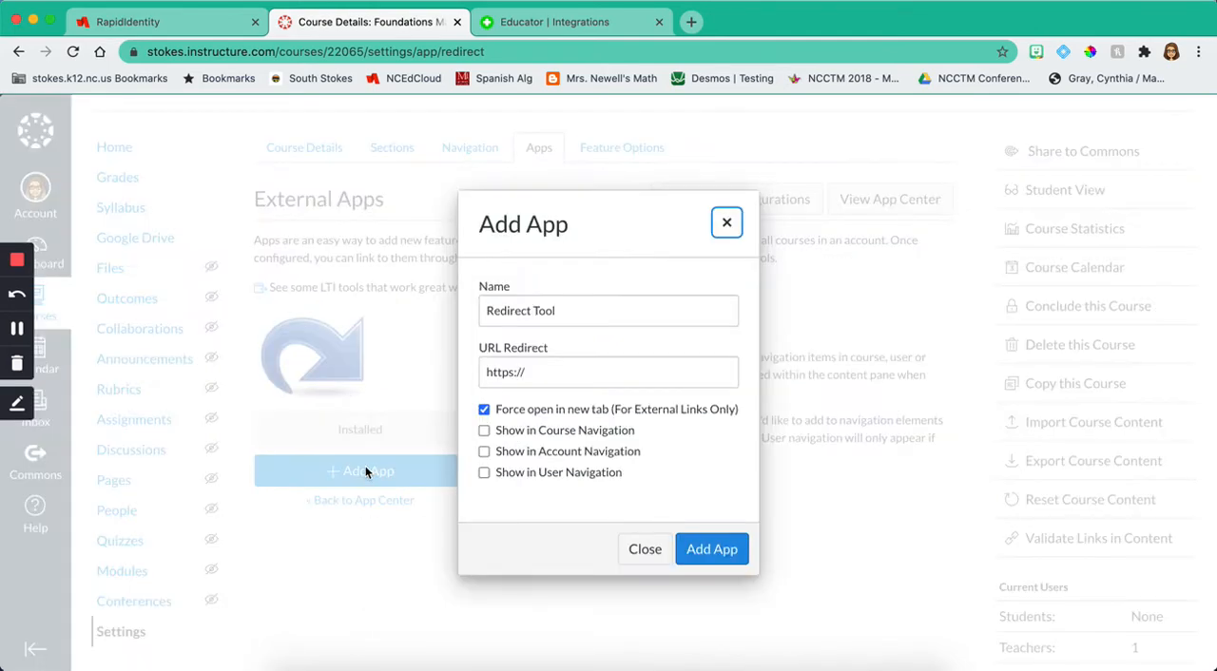
Step: Name the new redirect app "Quizlet"
left_click_drag(573, 306, 444, 322)
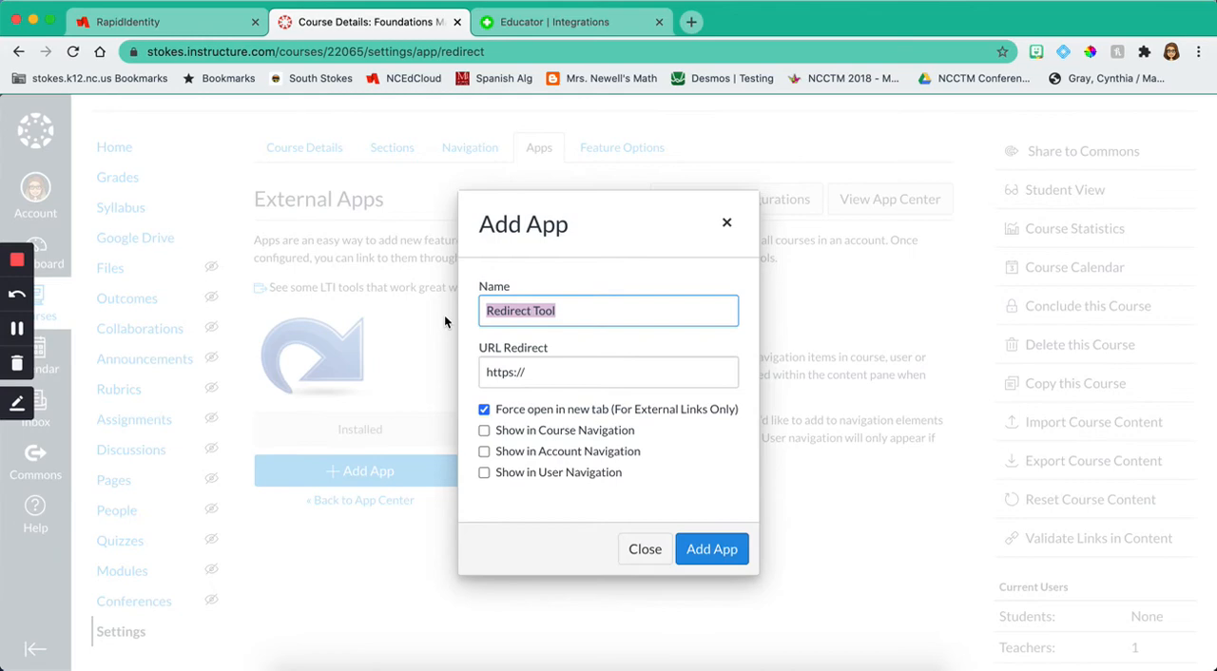
type("Quizlet")
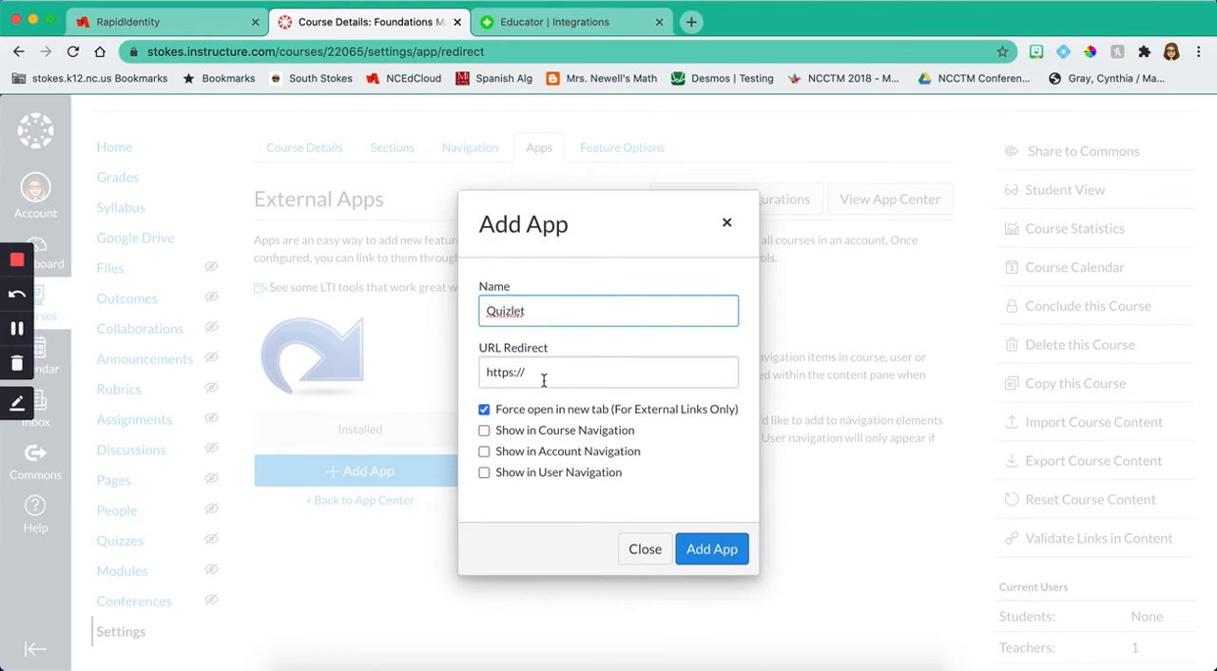
left_click_drag(544, 380, 634, 384)
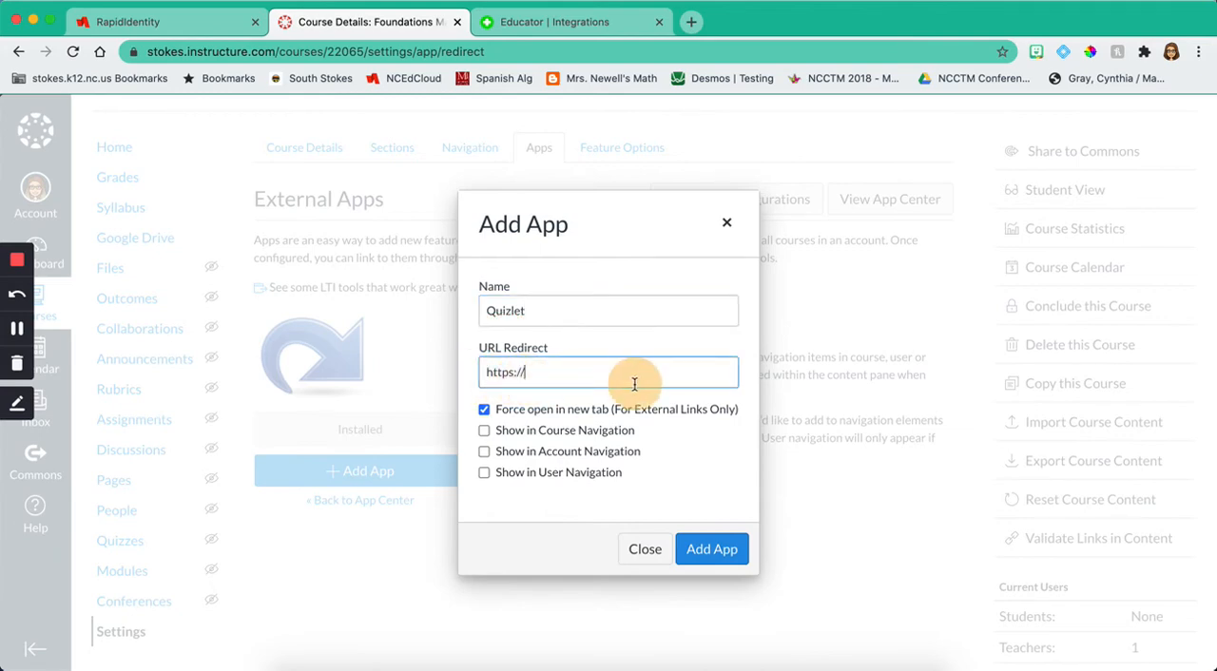
Step: Search the web for "quizlet" in a new browser tab, open the Quizlet site and copy its address
left_click(690, 24)
type("quizl")
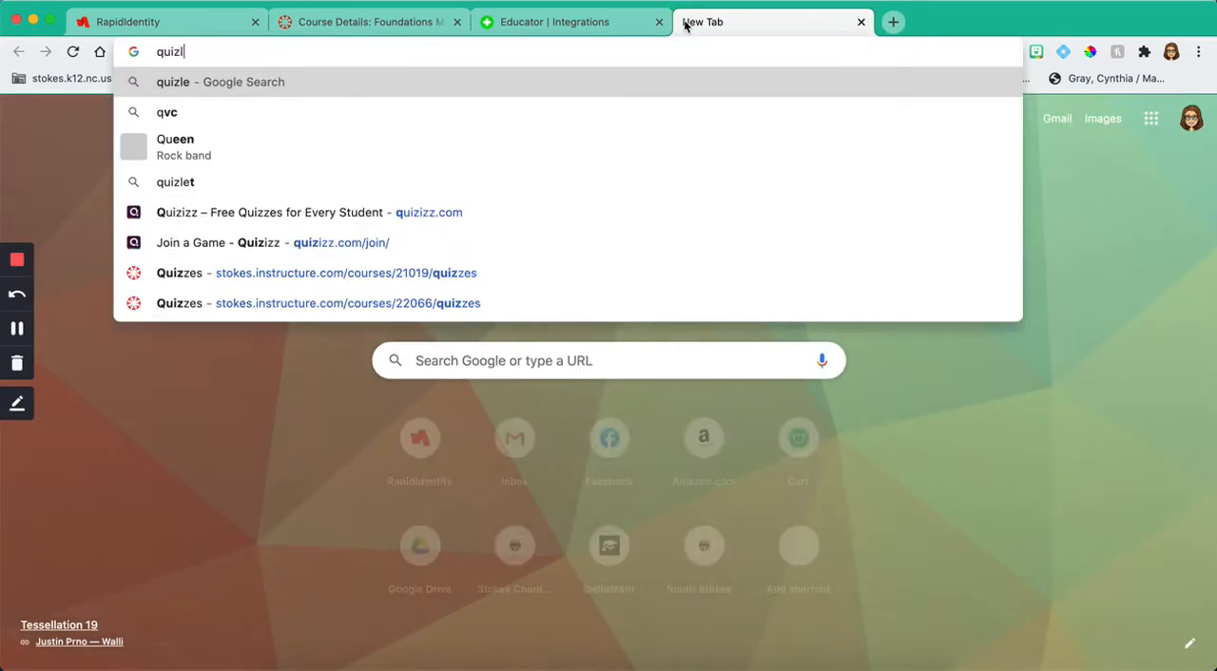
type("et")
key("Return")
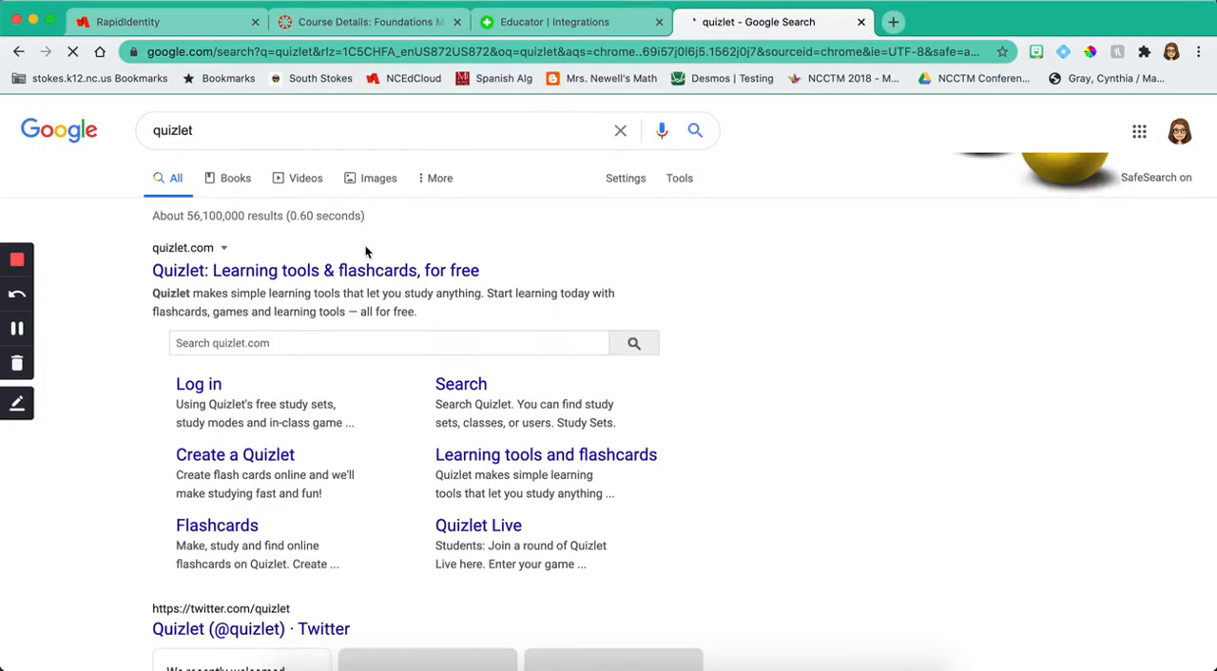
left_click(359, 272)
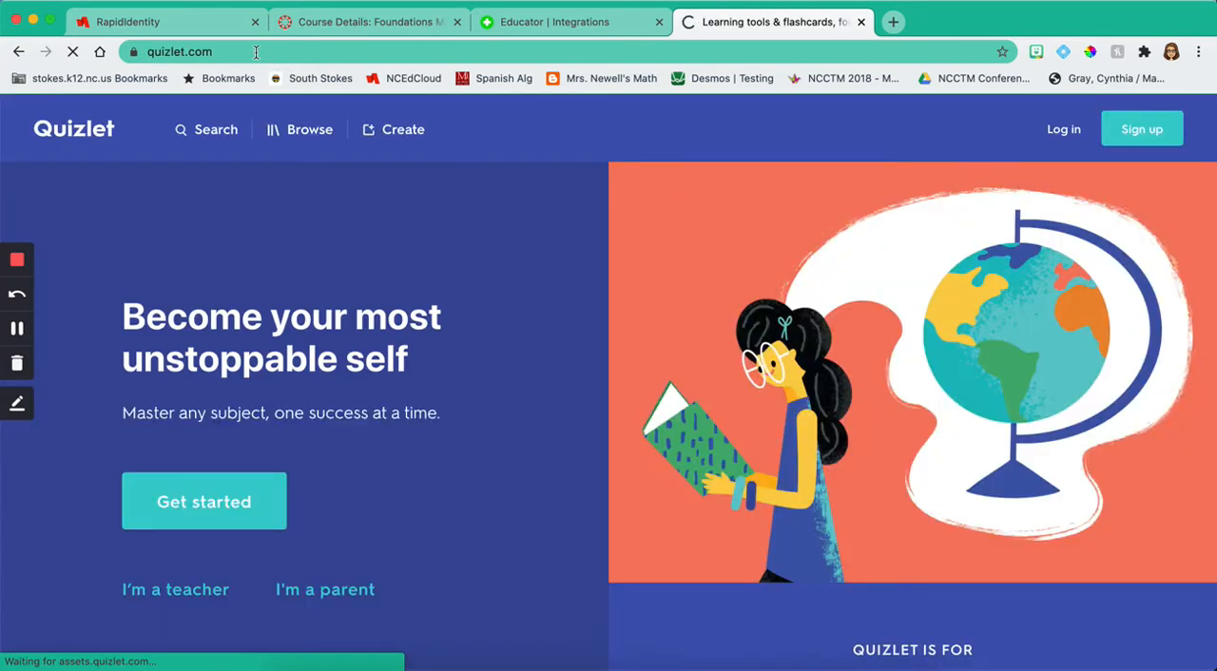
left_click(256, 52)
key("super+c")
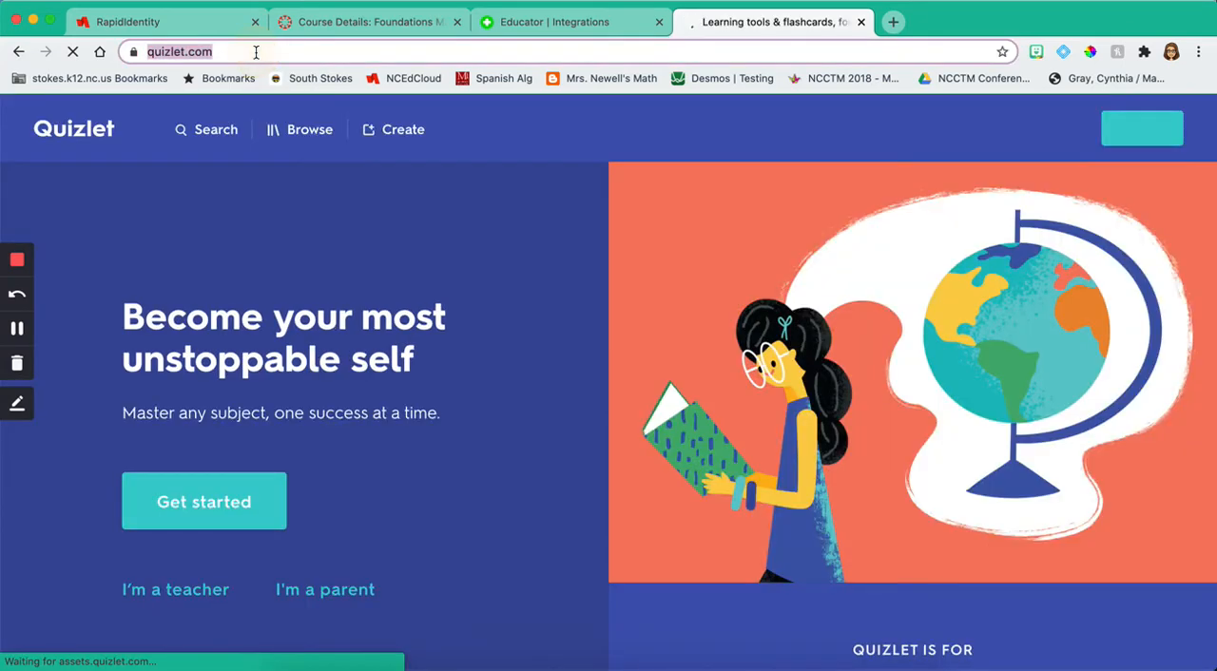
left_click(369, 30)
triple_click(550, 379)
key("super+v")
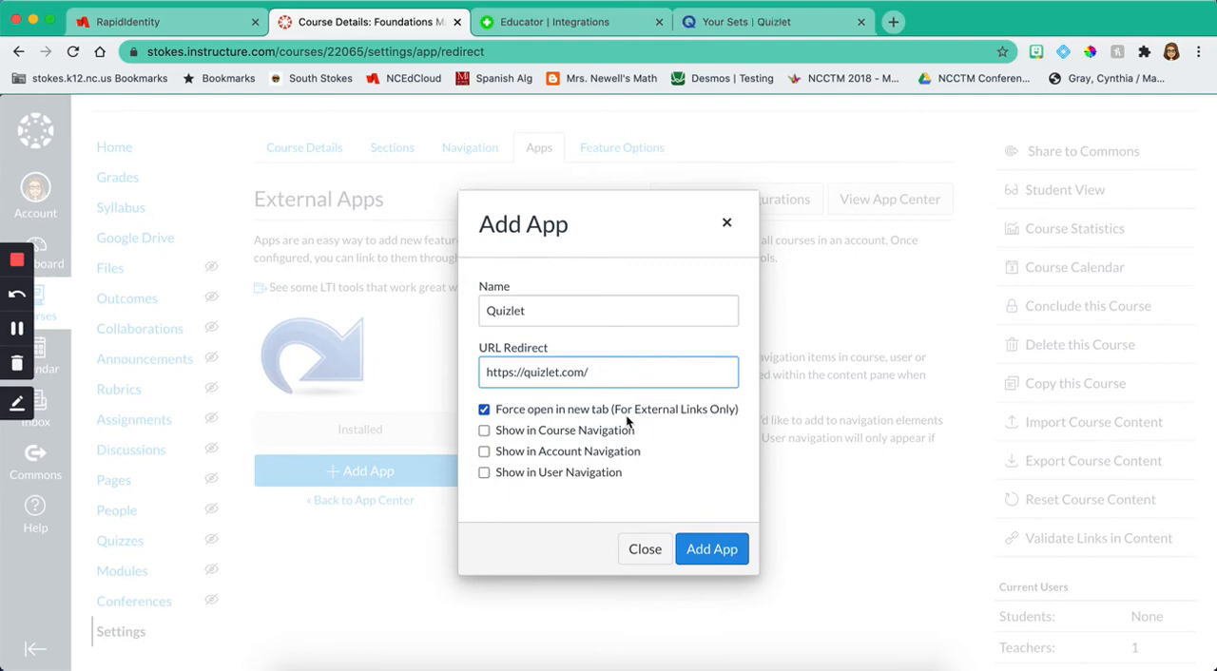
left_click(484, 431)
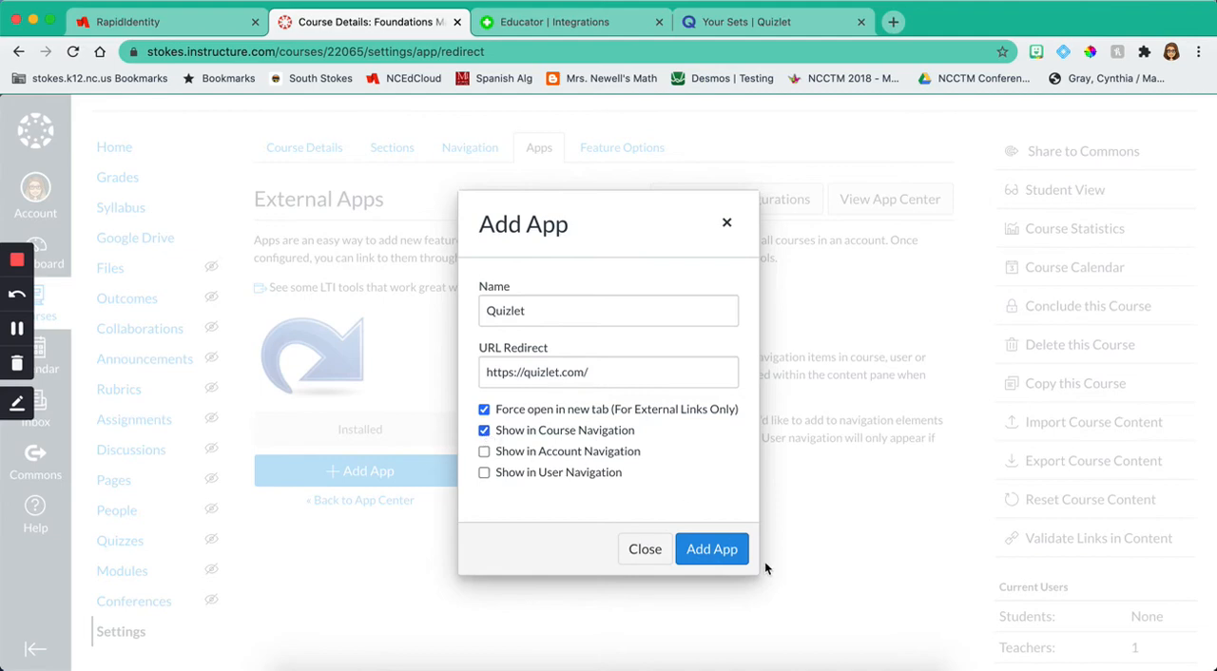
Step: Add the configured Quizlet redirect app to the course and look through the course's Navigation list
left_click(731, 550)
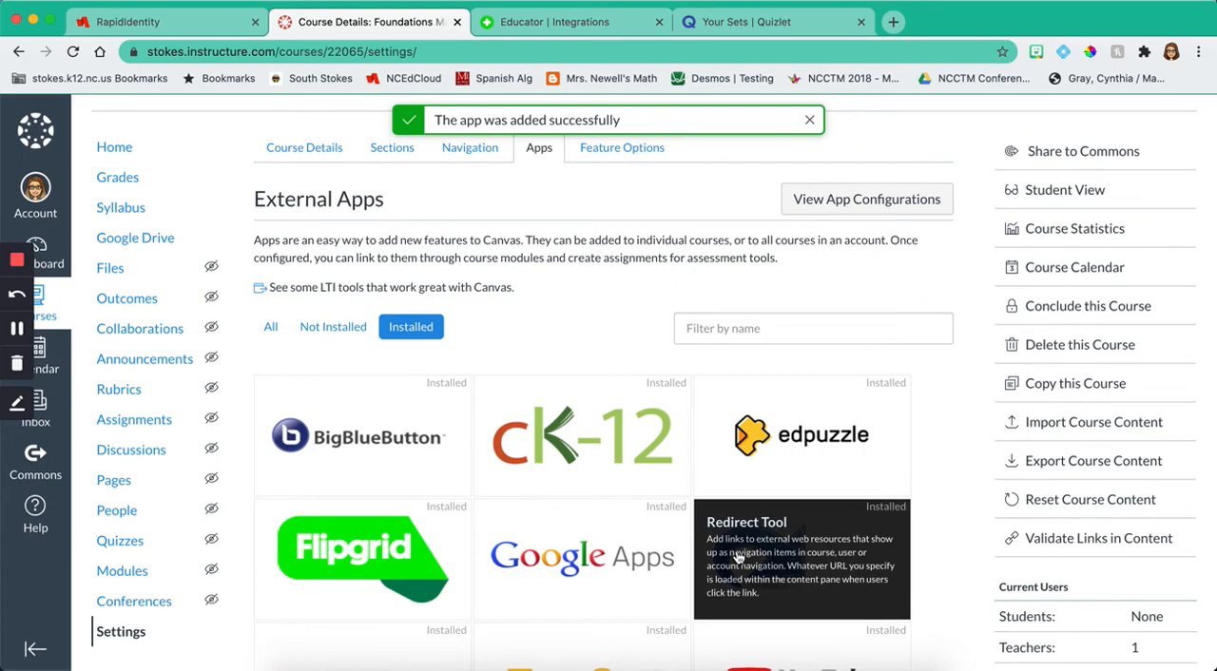
left_click(475, 149)
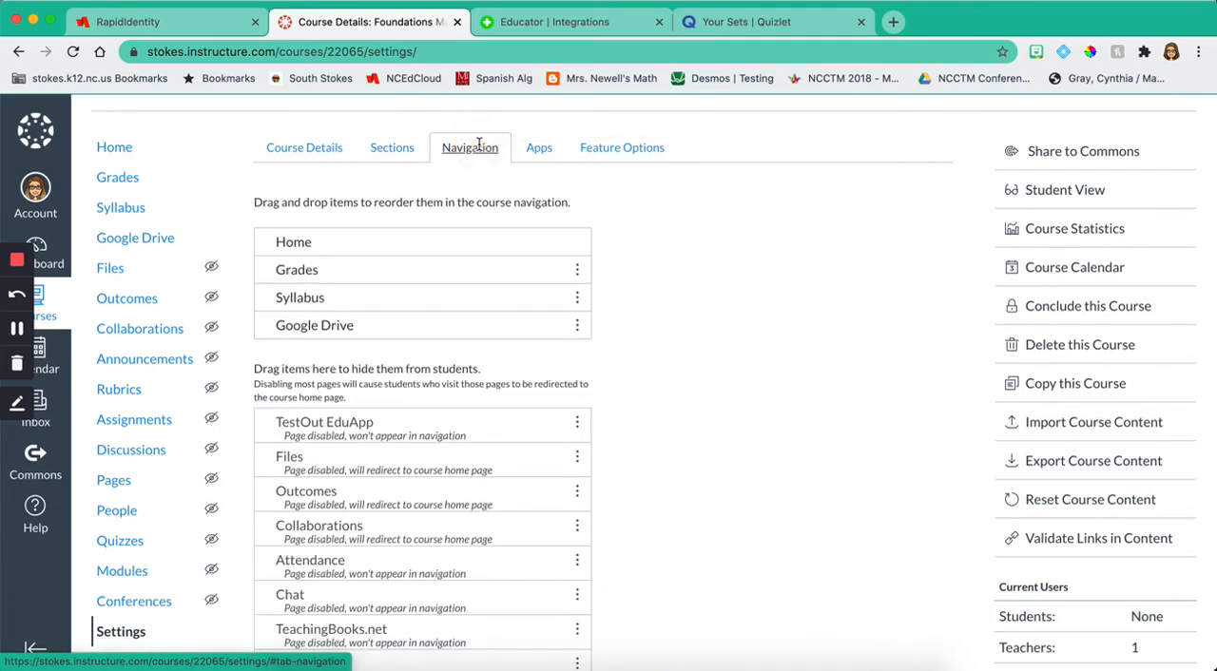
scroll(571, 390, "down", 5)
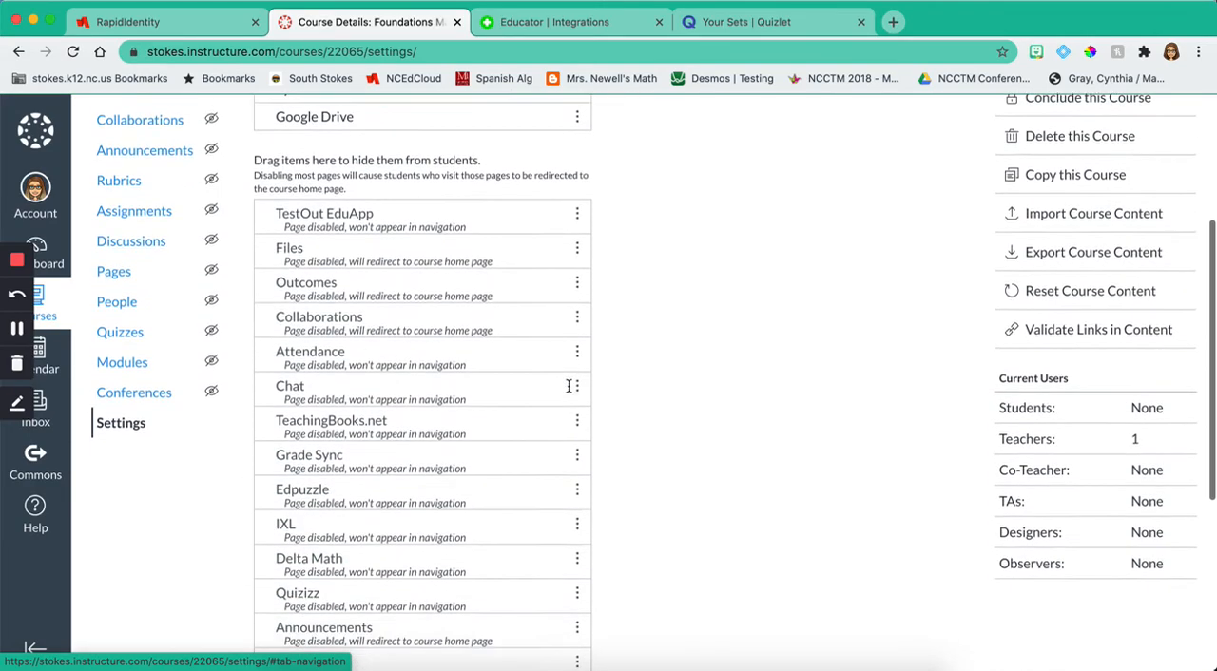
scroll(571, 393, "down", 6)
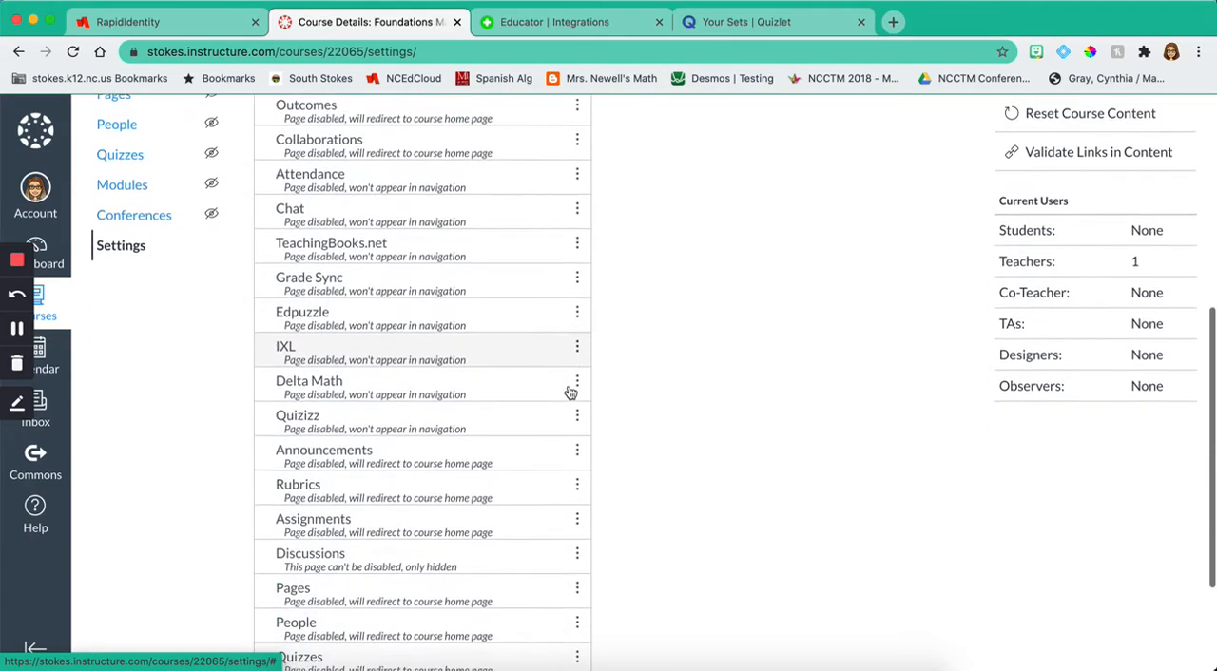
scroll(571, 393, "up", 10)
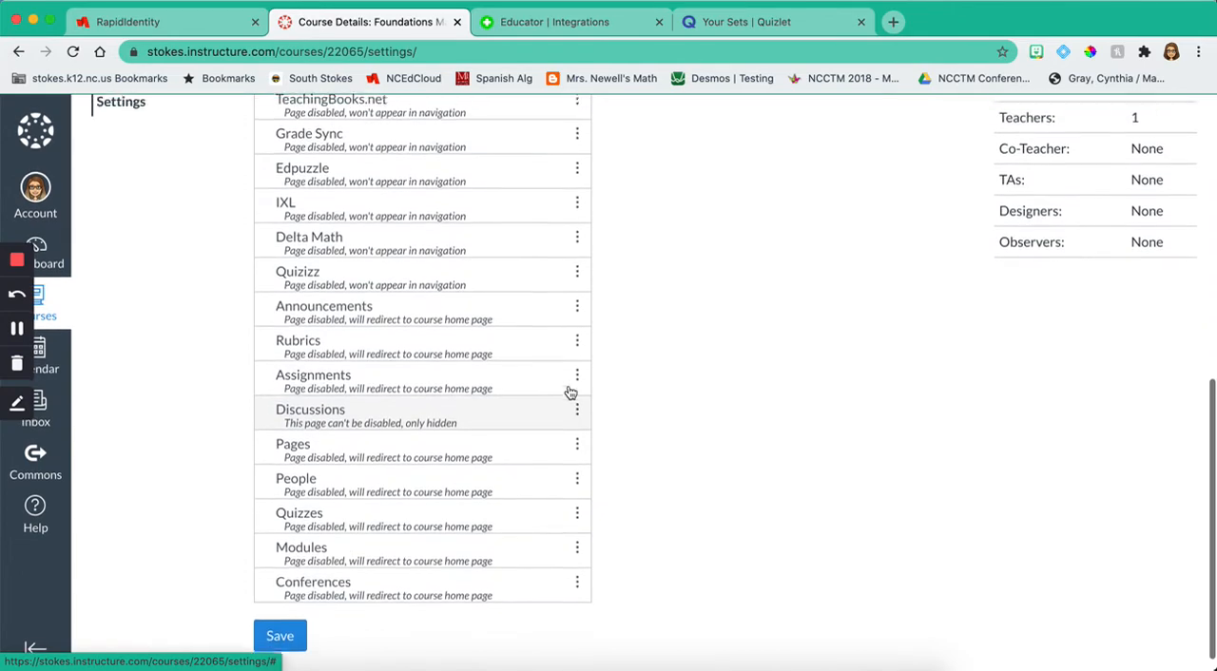
Step: Preview the course home page in Student View and test the Quizlet link by opening it in a new tab
left_click(127, 198)
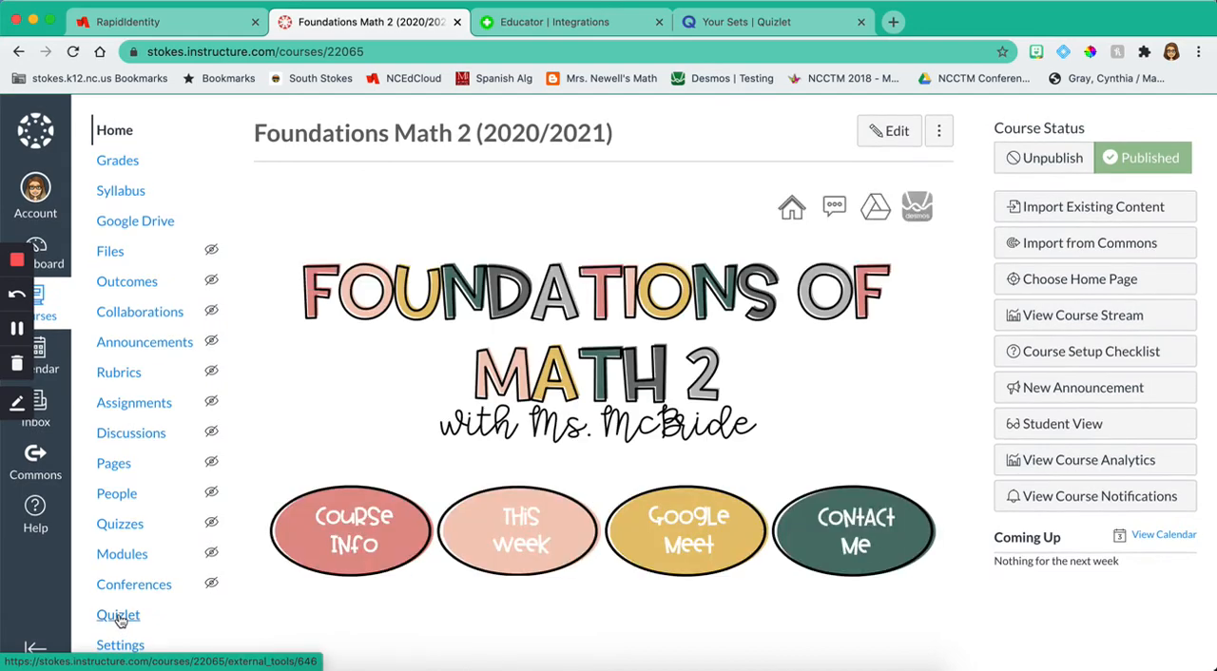
left_click(1046, 431)
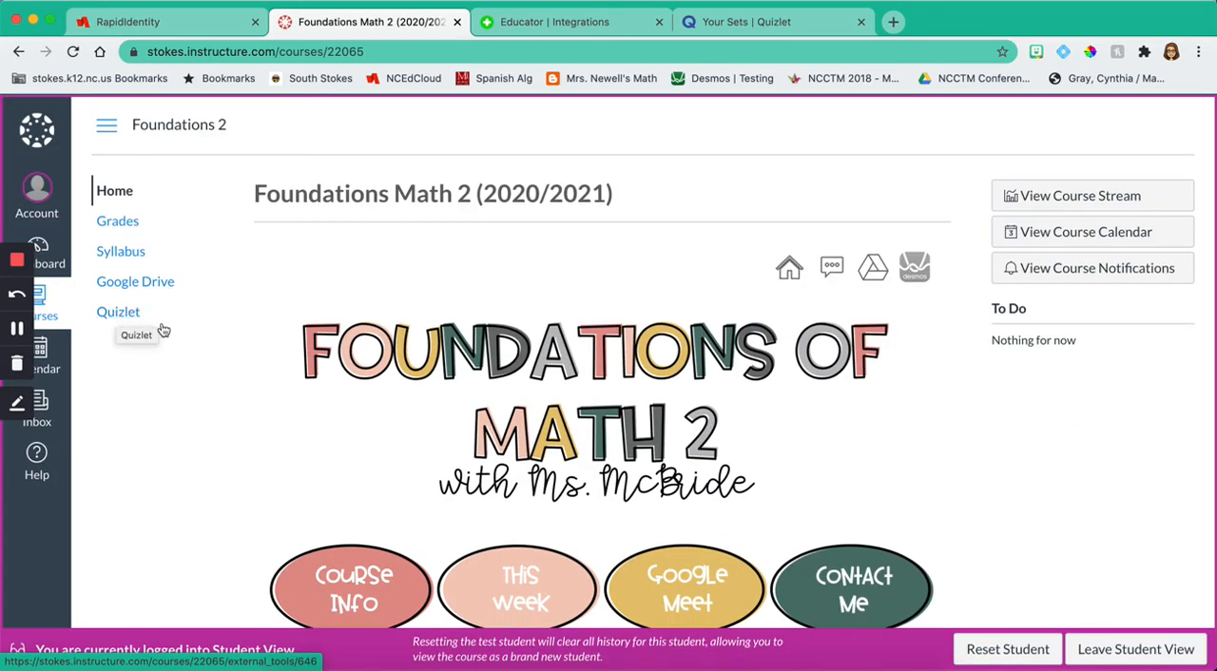
left_click(118, 314)
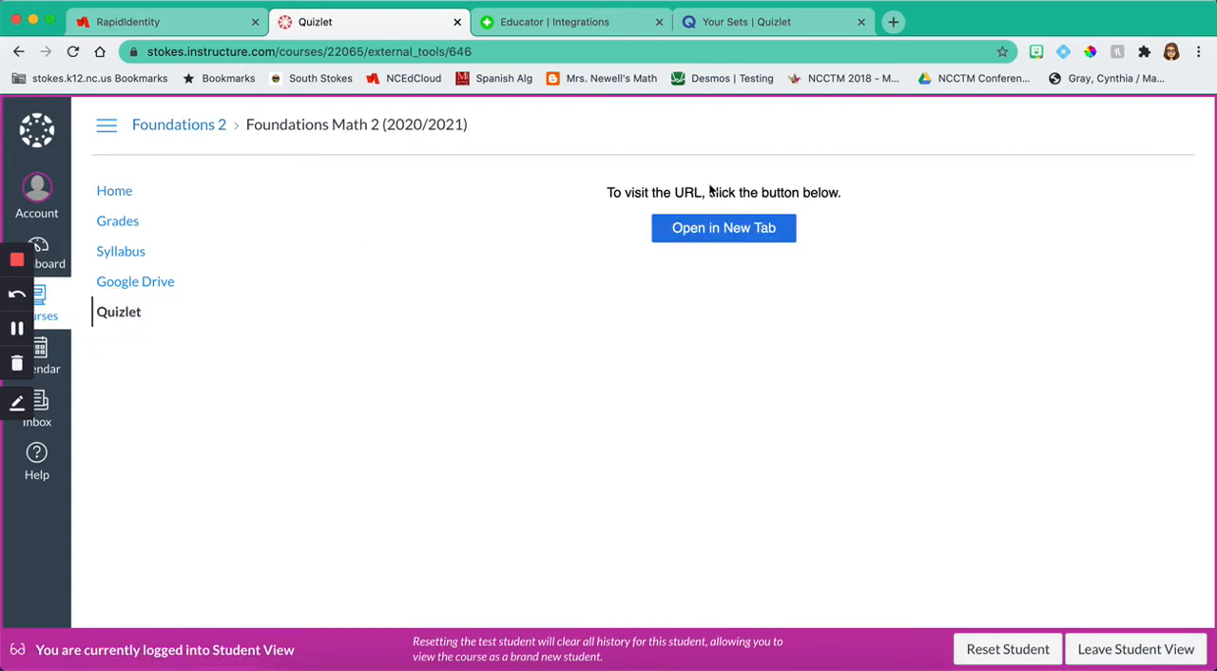
left_click(715, 238)
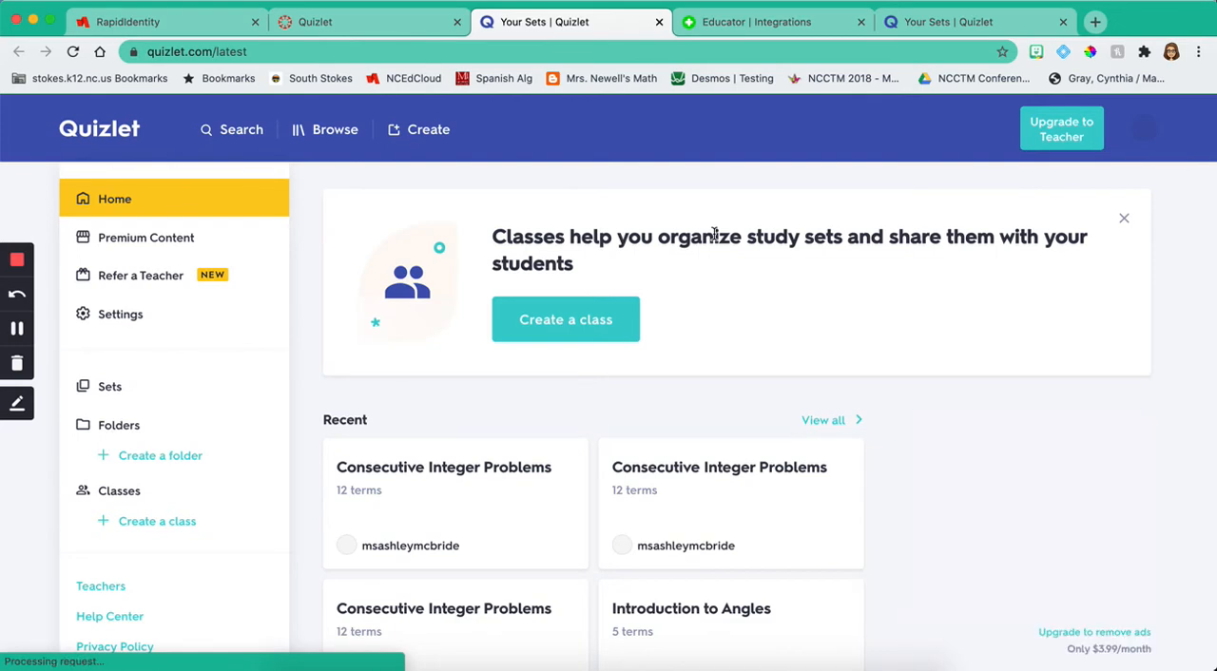
Step: Switch between the Canvas redirect page and the opened Quizlet site to compare the two, ending on the Canvas page
left_click(384, 31)
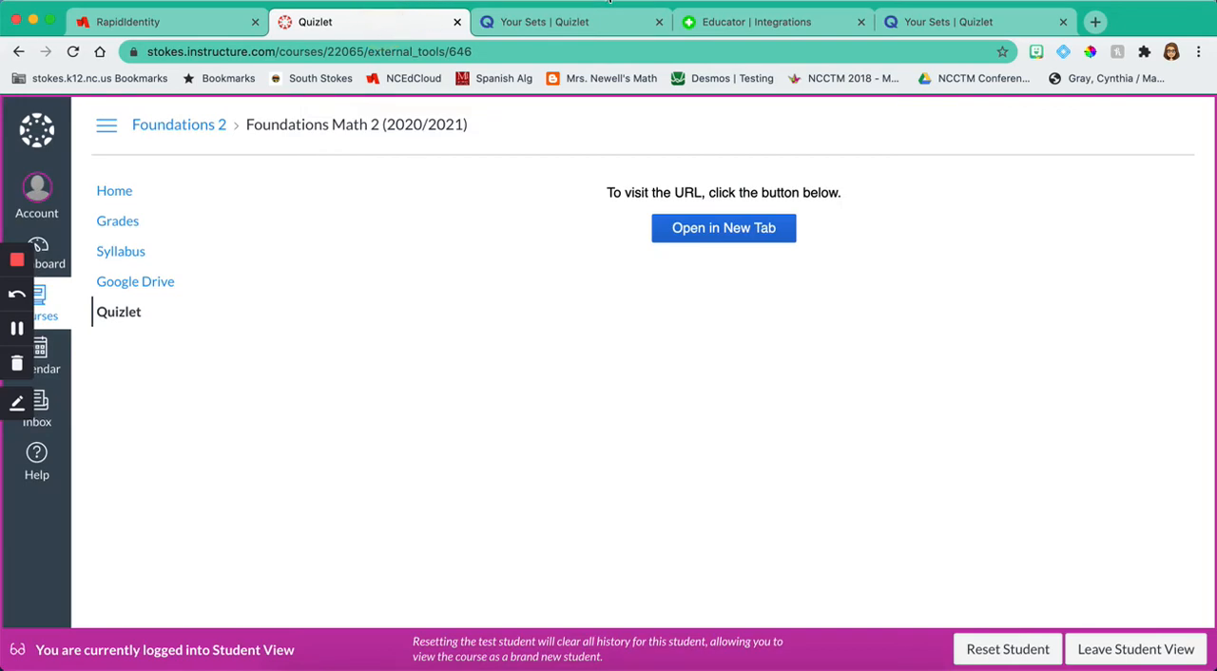
left_click(575, 21)
left_click(423, 27)
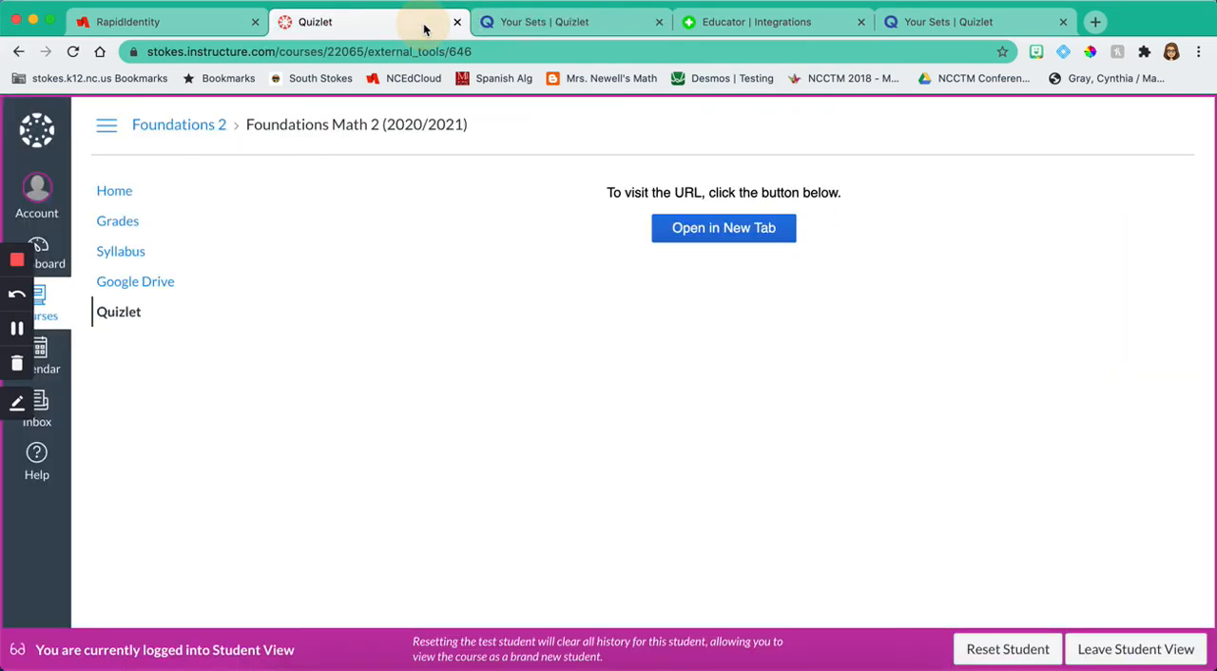
left_click(605, 25)
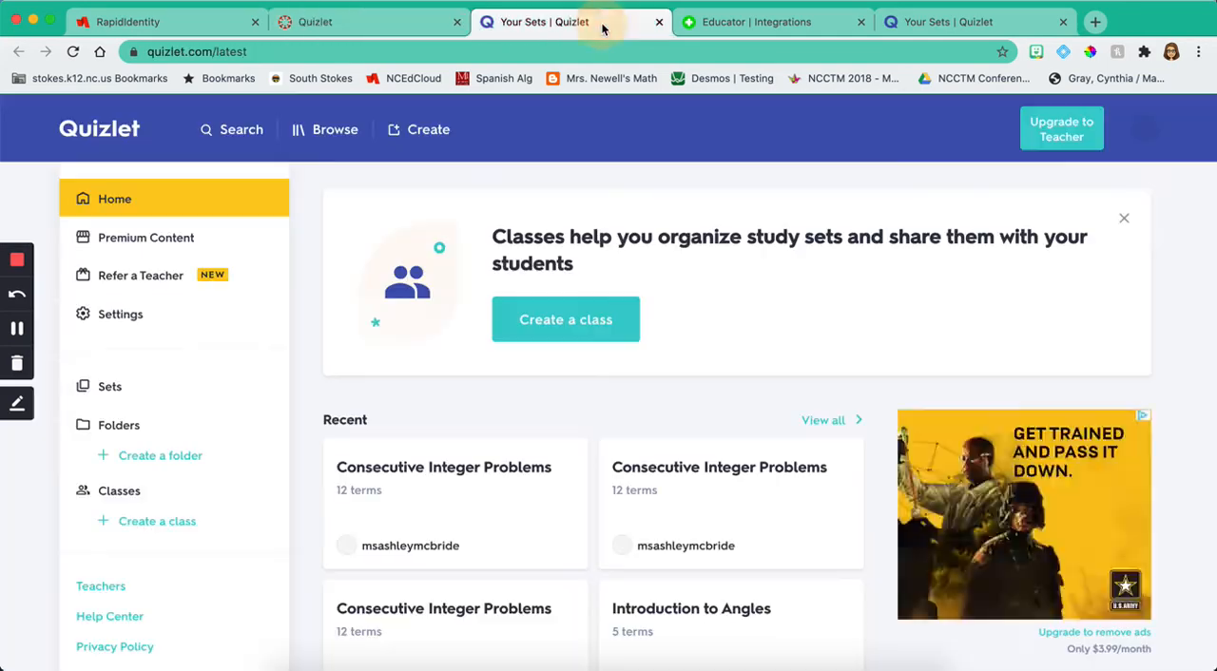
left_click(426, 21)
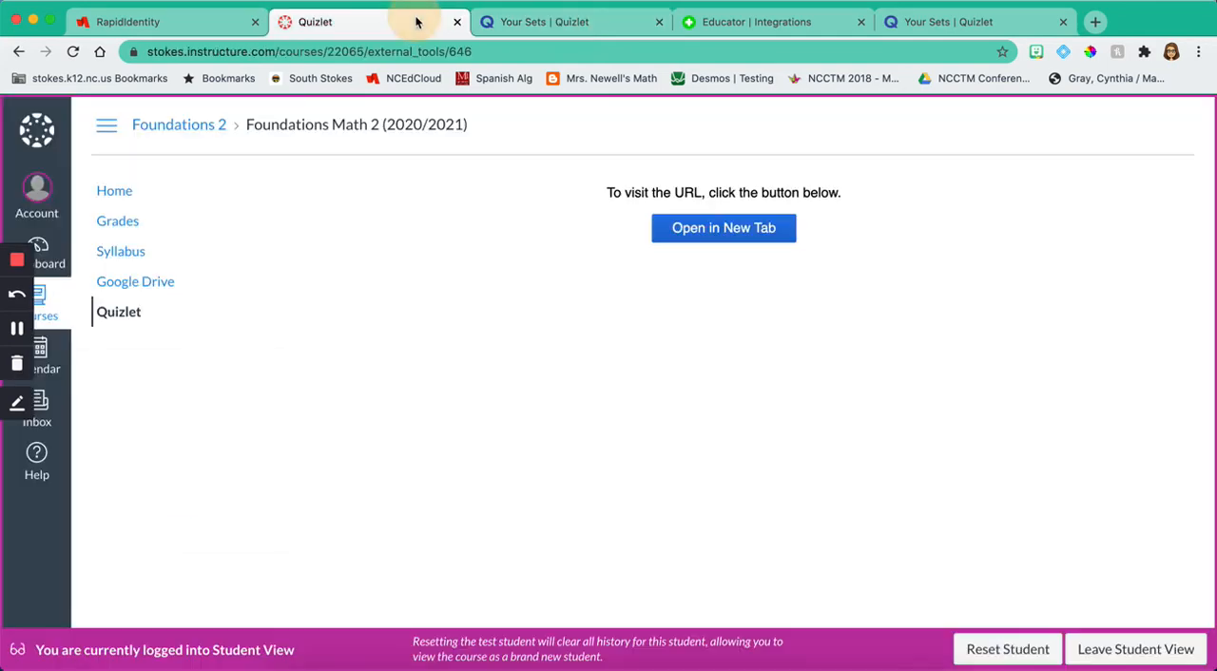
Step: Leave Student View and reopen the course settings
left_click(1110, 655)
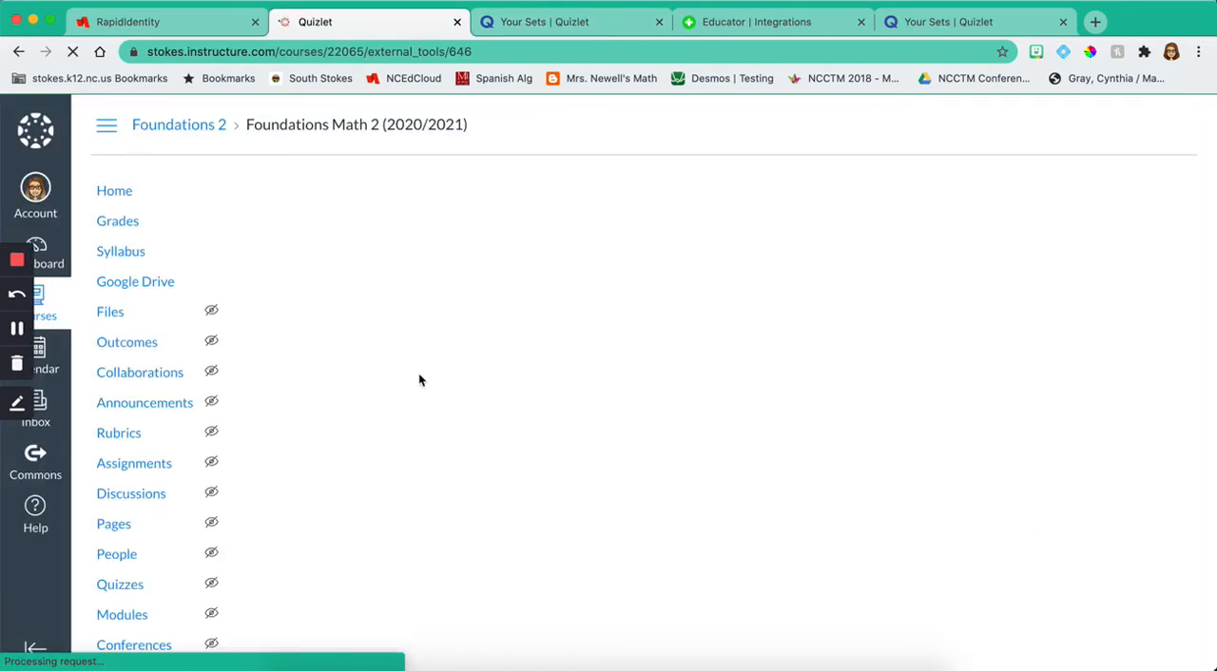
scroll(176, 409, "down", 1)
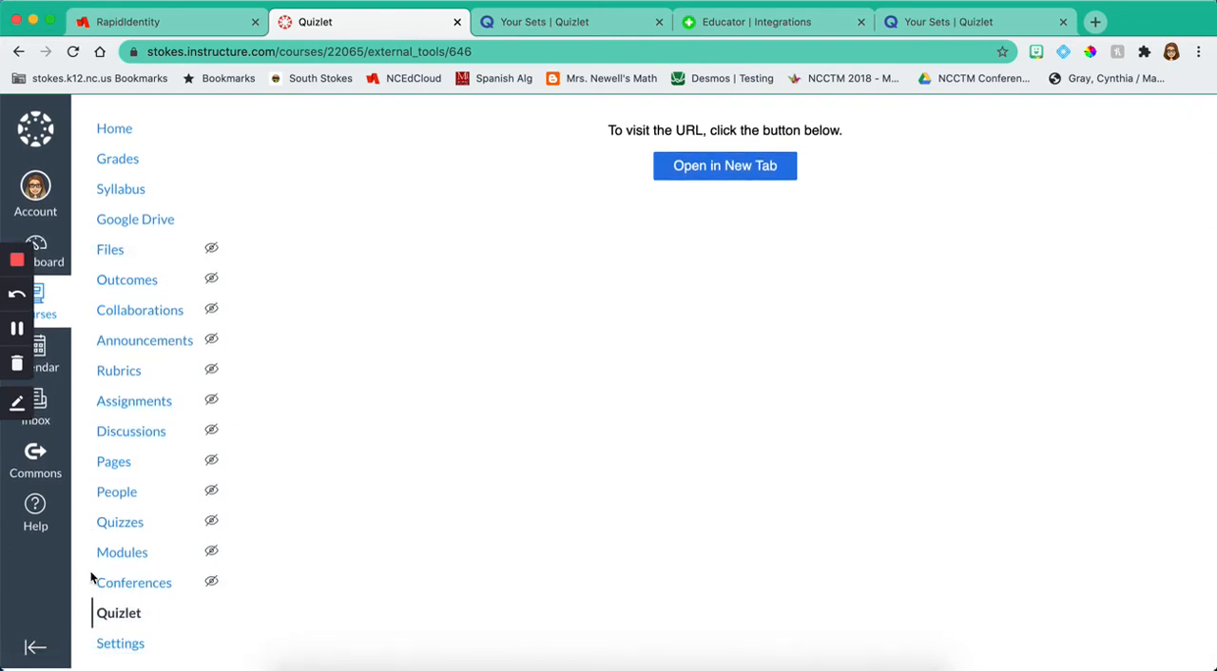
left_click(140, 647)
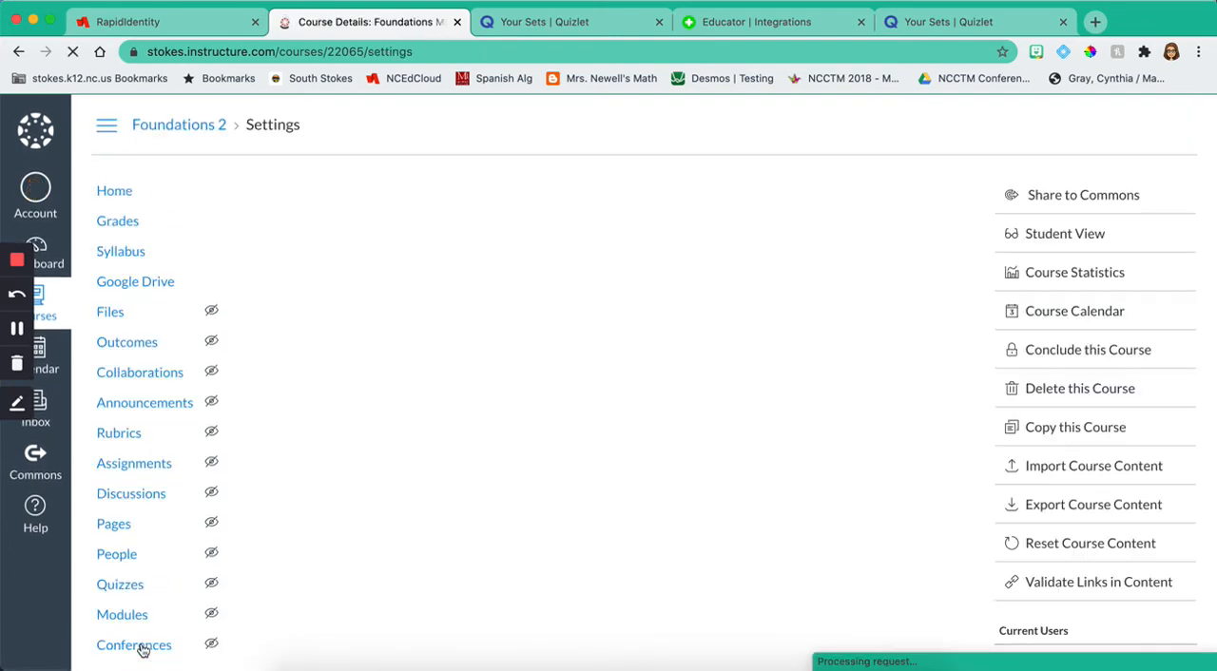
Step: Enable IXL and Quizizz in the course navigation
scroll(498, 327, "down", 5)
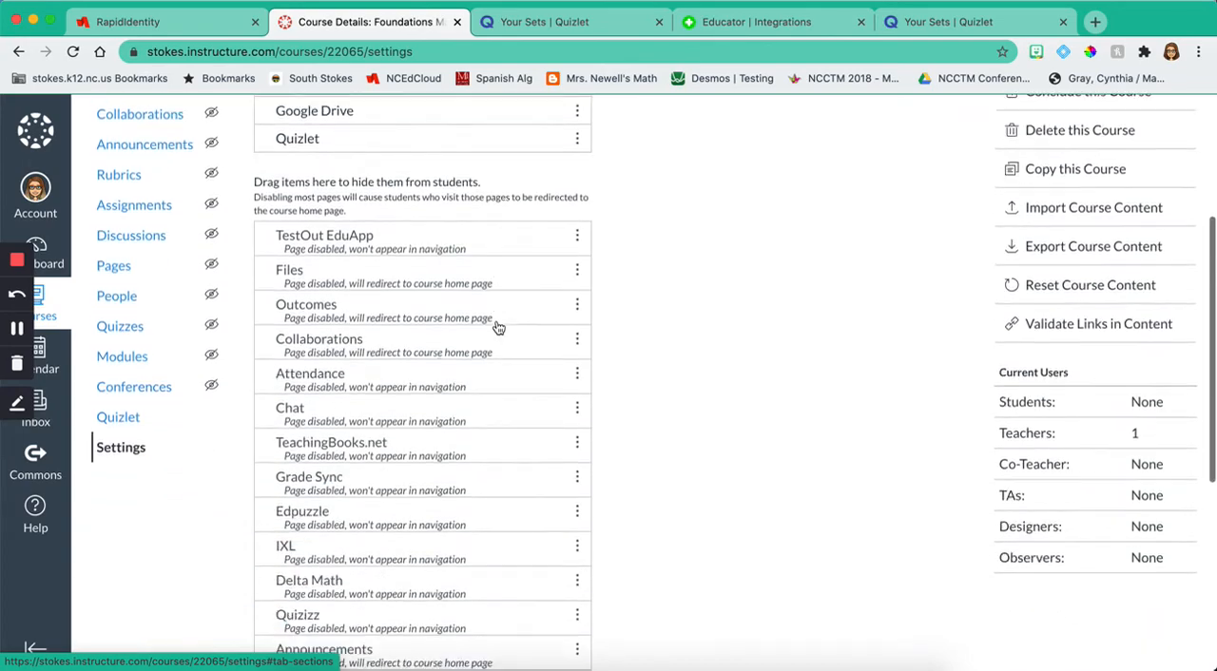
scroll(568, 318, "down", 1)
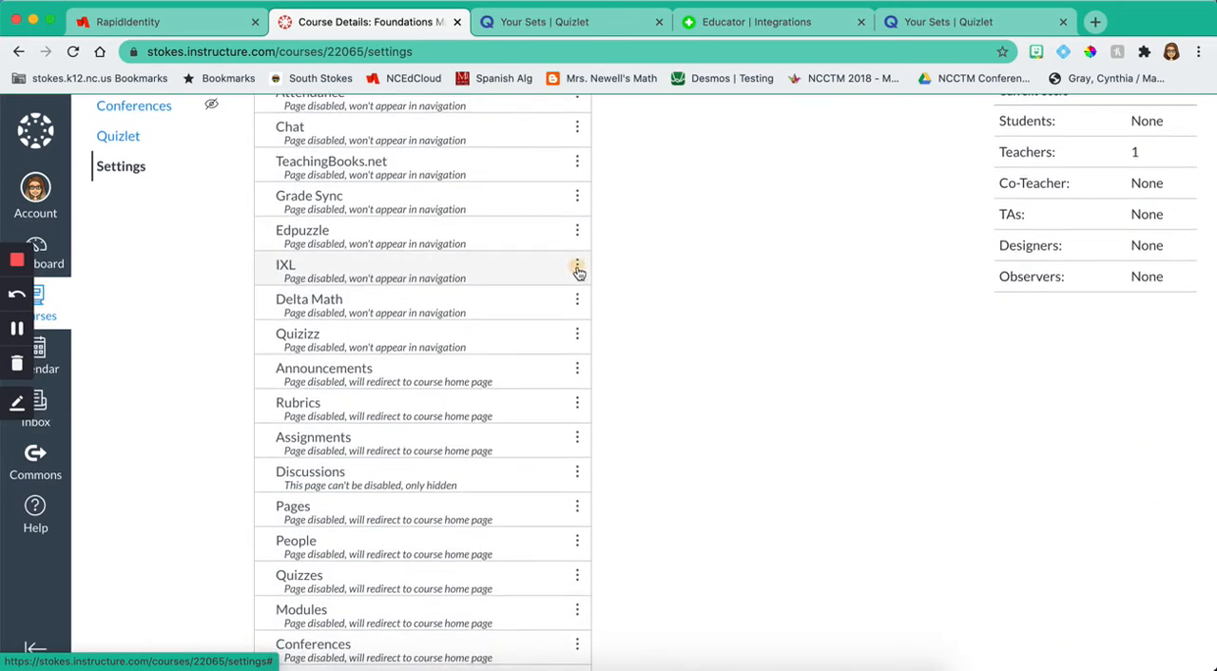
left_click(577, 270)
left_click(566, 313)
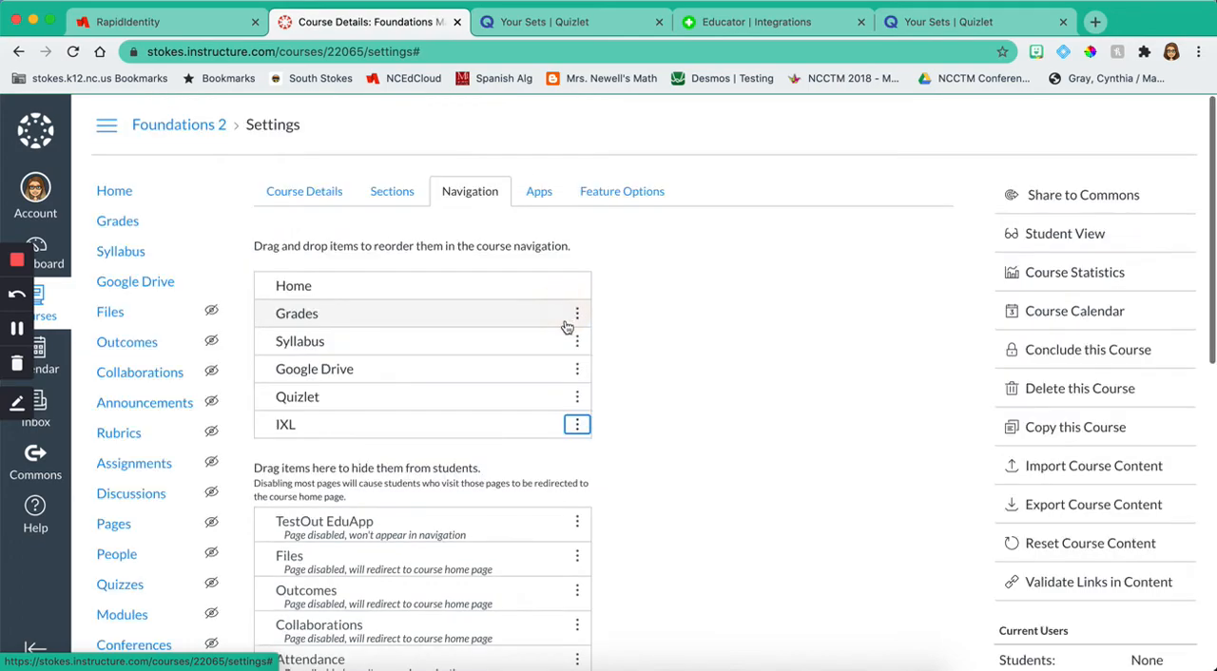
scroll(566, 327, "down", 5)
left_click(578, 323)
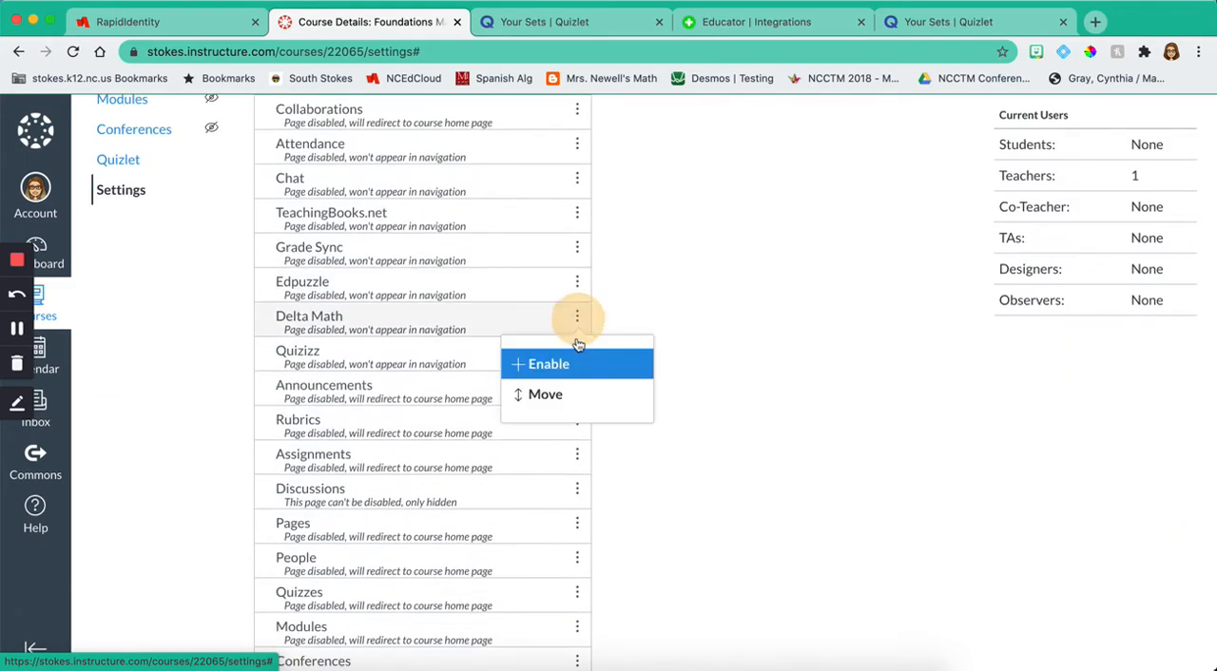
left_click(565, 362)
left_click(576, 352)
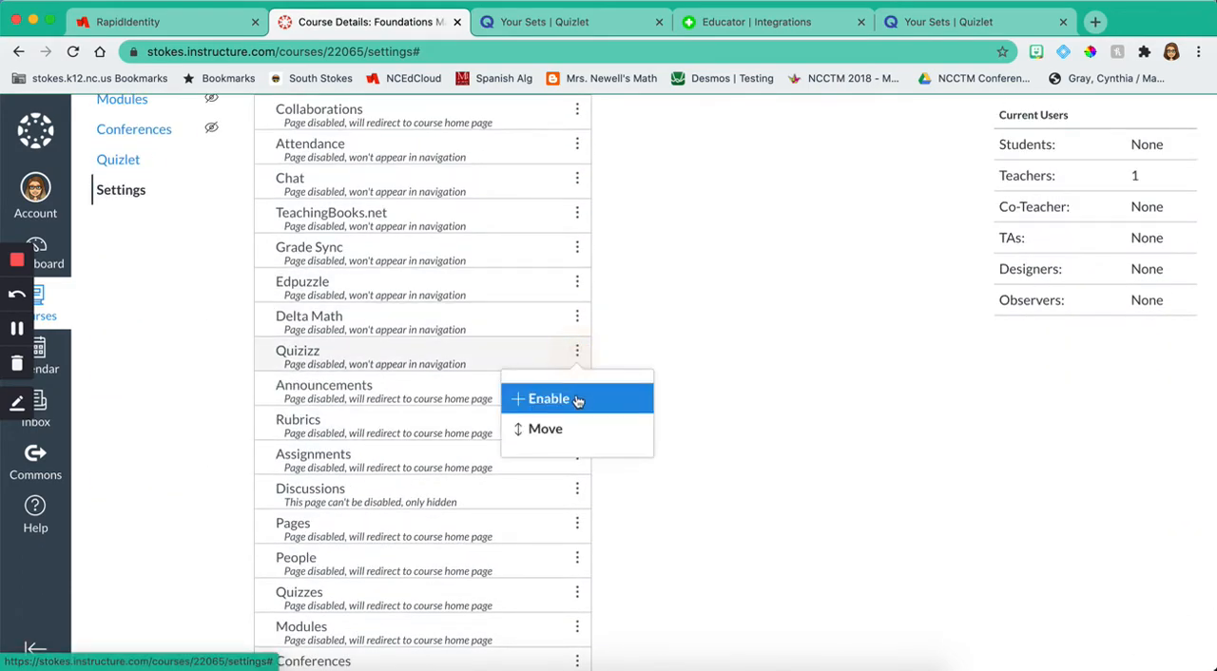
left_click(578, 399)
Step: Enable Delta Math and Flipgrid in the course navigation
scroll(561, 451, "down", 5)
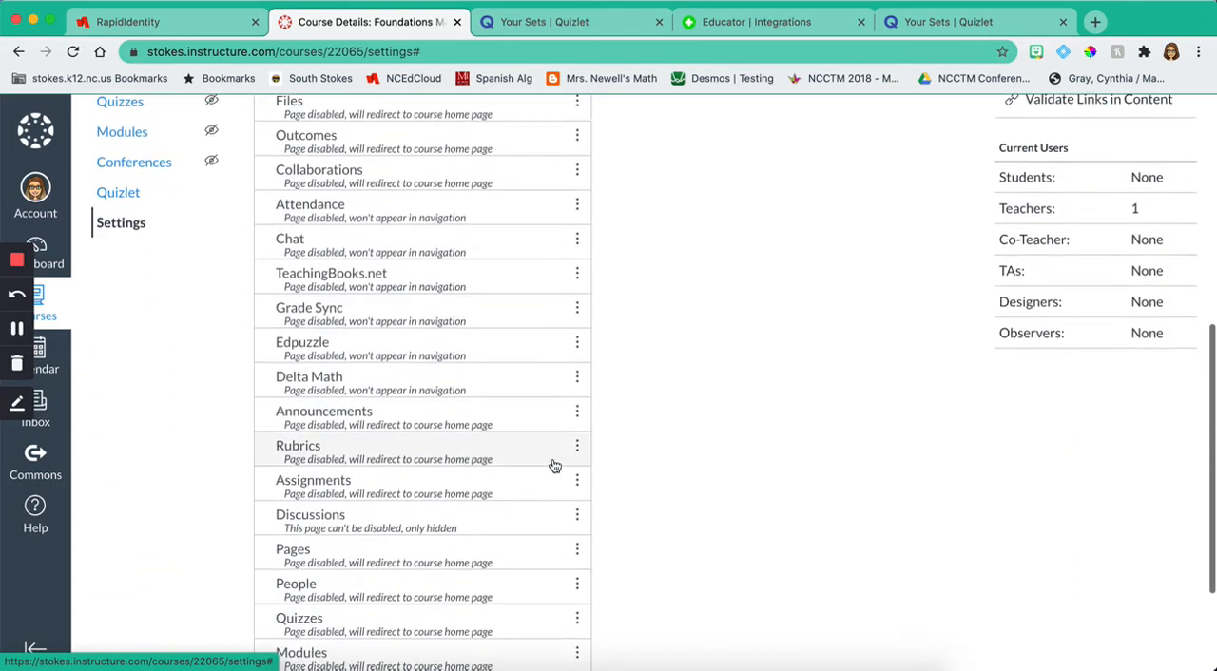
left_click(577, 378)
left_click(571, 429)
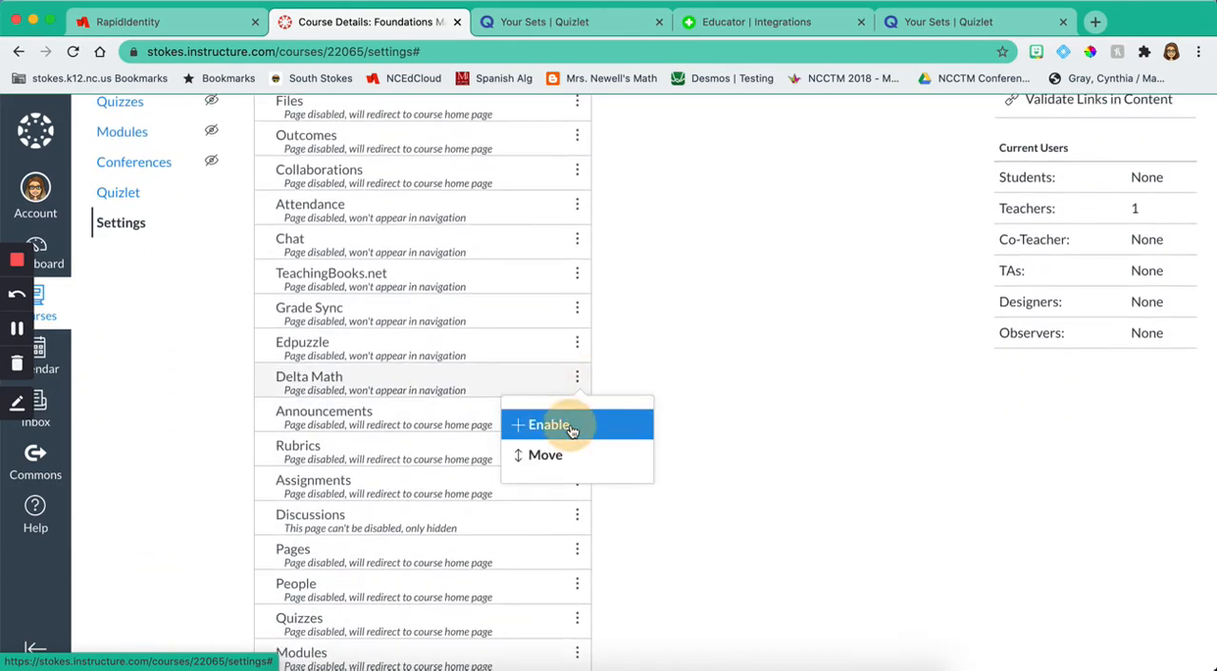
scroll(669, 437, "down", 10)
scroll(671, 435, "up", 4)
scroll(656, 447, "down", 4)
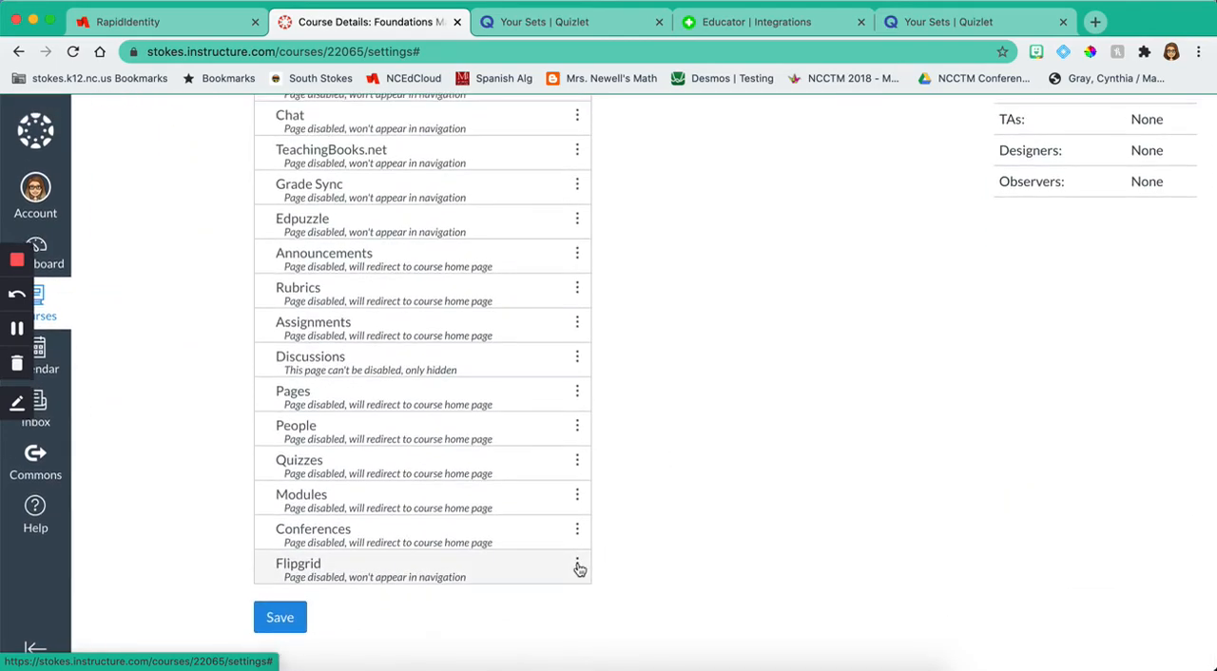
left_click(578, 570)
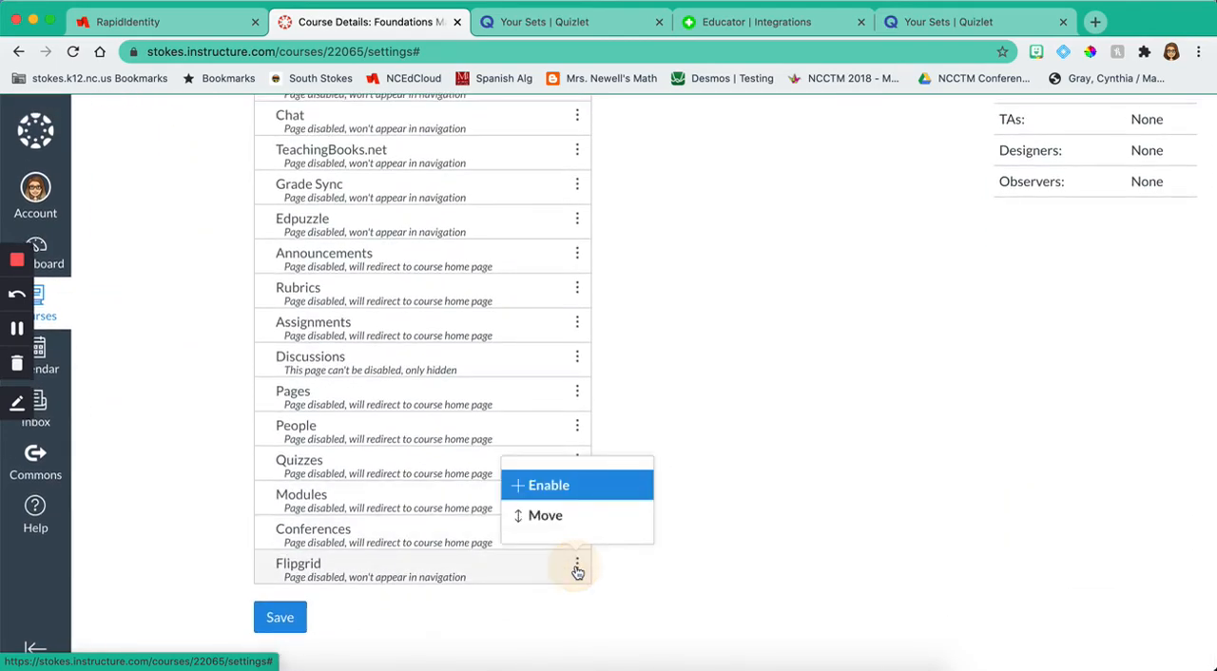
left_click(571, 486)
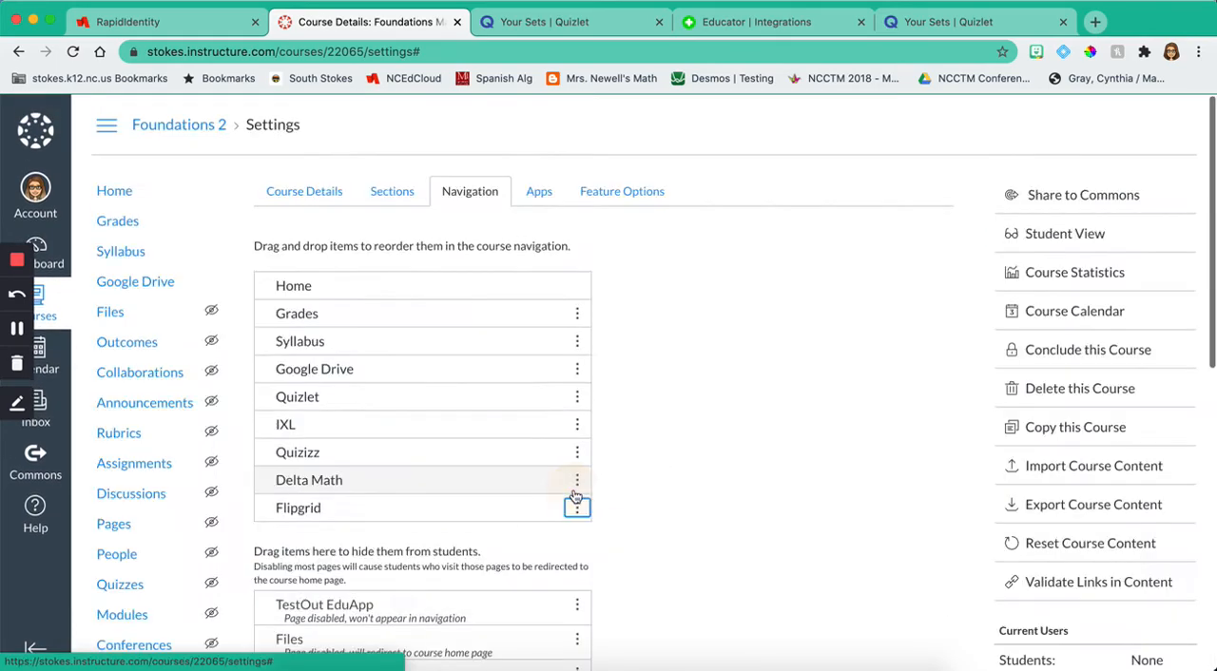
left_click(519, 403)
left_click_drag(518, 403, 516, 362)
left_click_drag(514, 348, 508, 524)
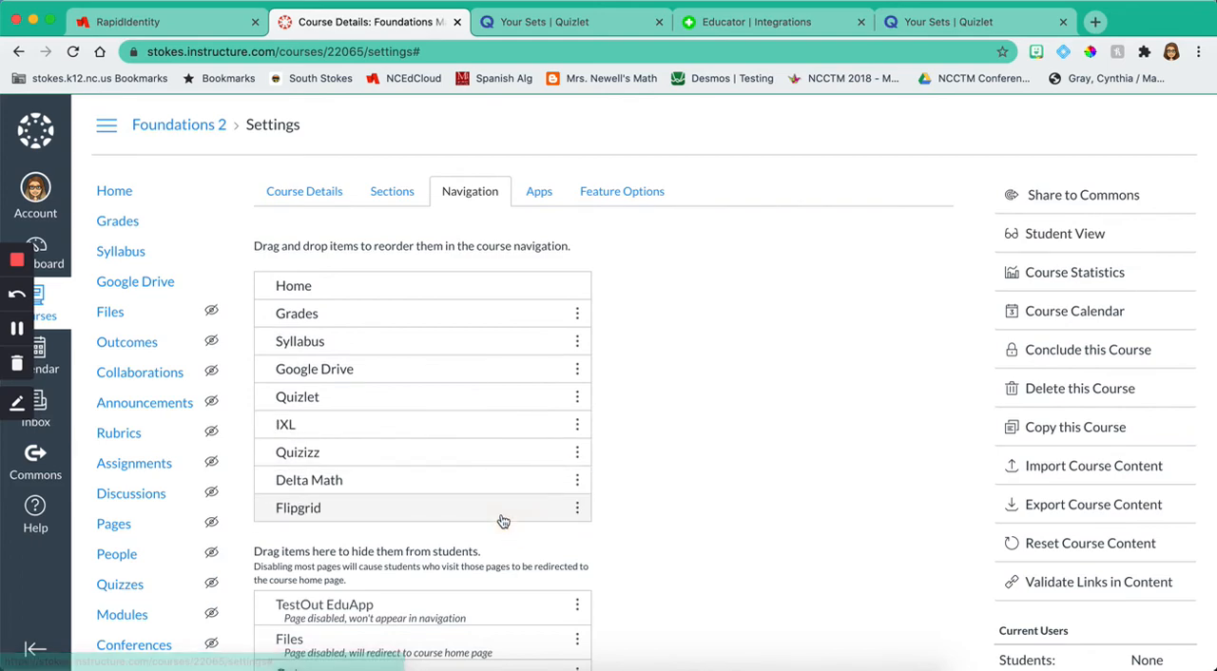
Step: Move Google Drive below Flipgrid and Syllabus above Grades in the visible navigation items, and save the order
left_click(369, 371)
left_click_drag(390, 489, 389, 517)
left_click(345, 324)
left_click_drag(345, 323, 348, 303)
scroll(600, 437, "down", 10)
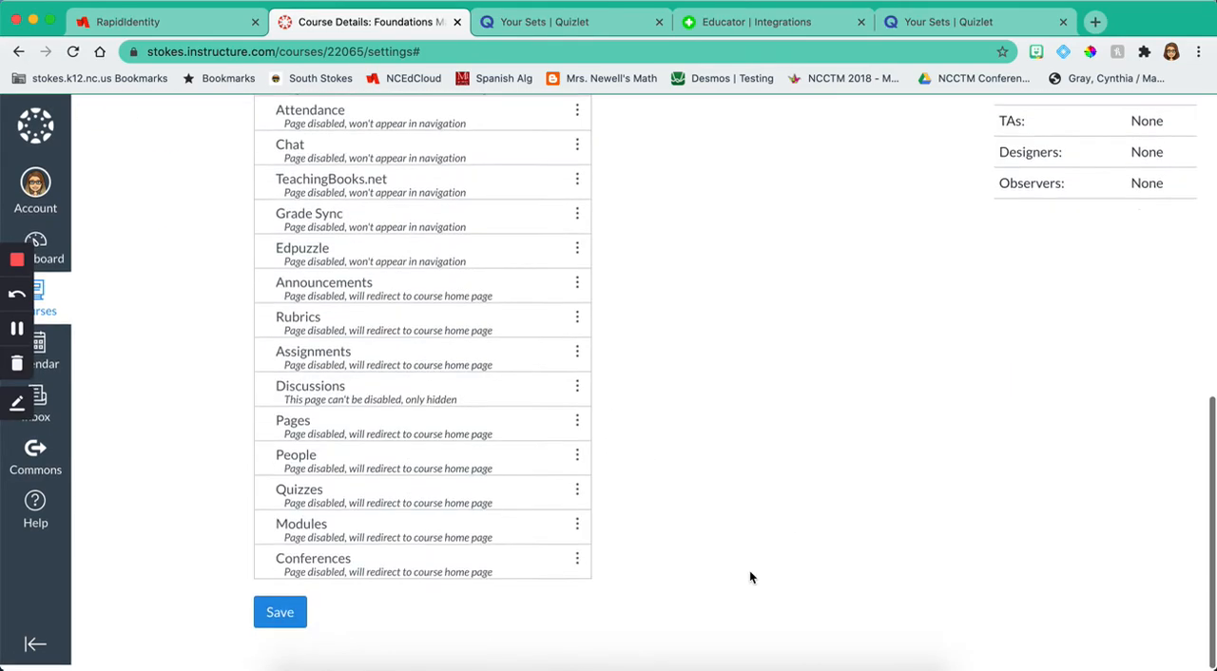
left_click(276, 630)
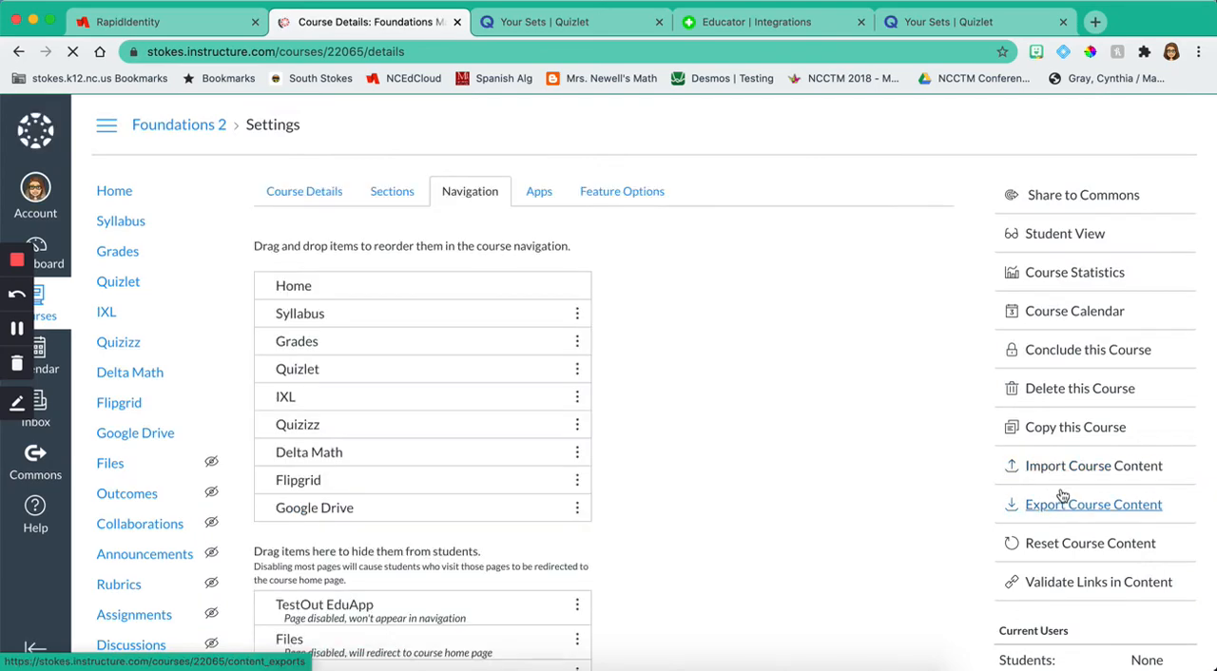
Step: Review the course home page's navigation links in Student View and in the regular teacher view
left_click(152, 194)
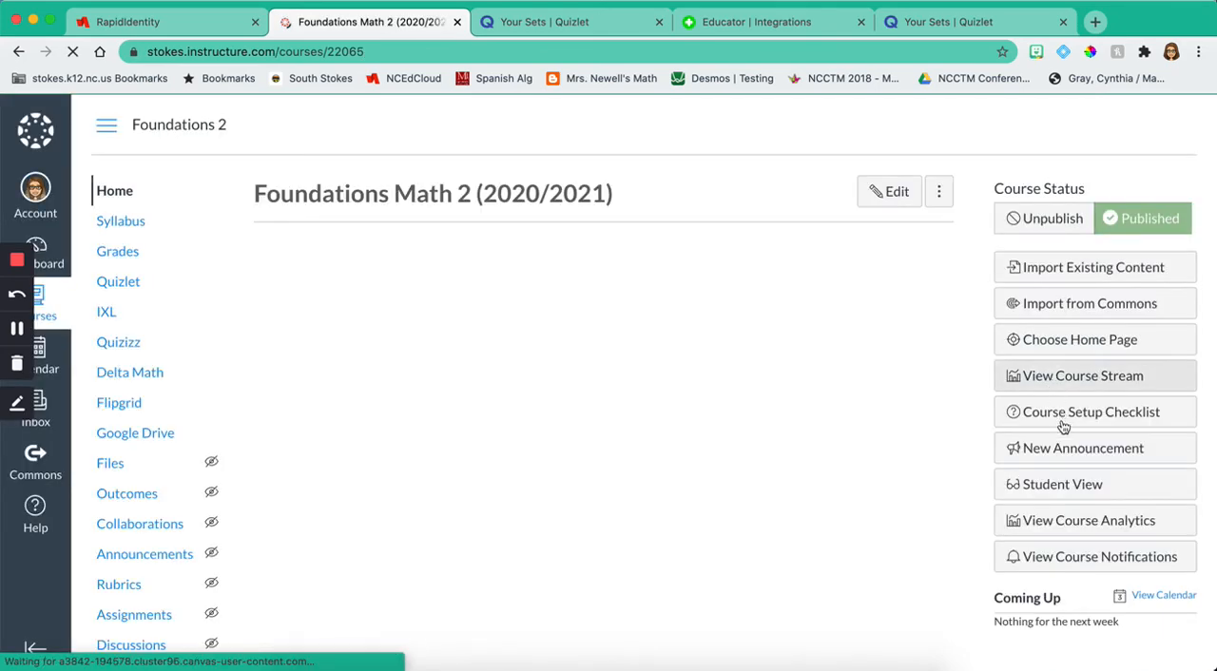
left_click(1074, 486)
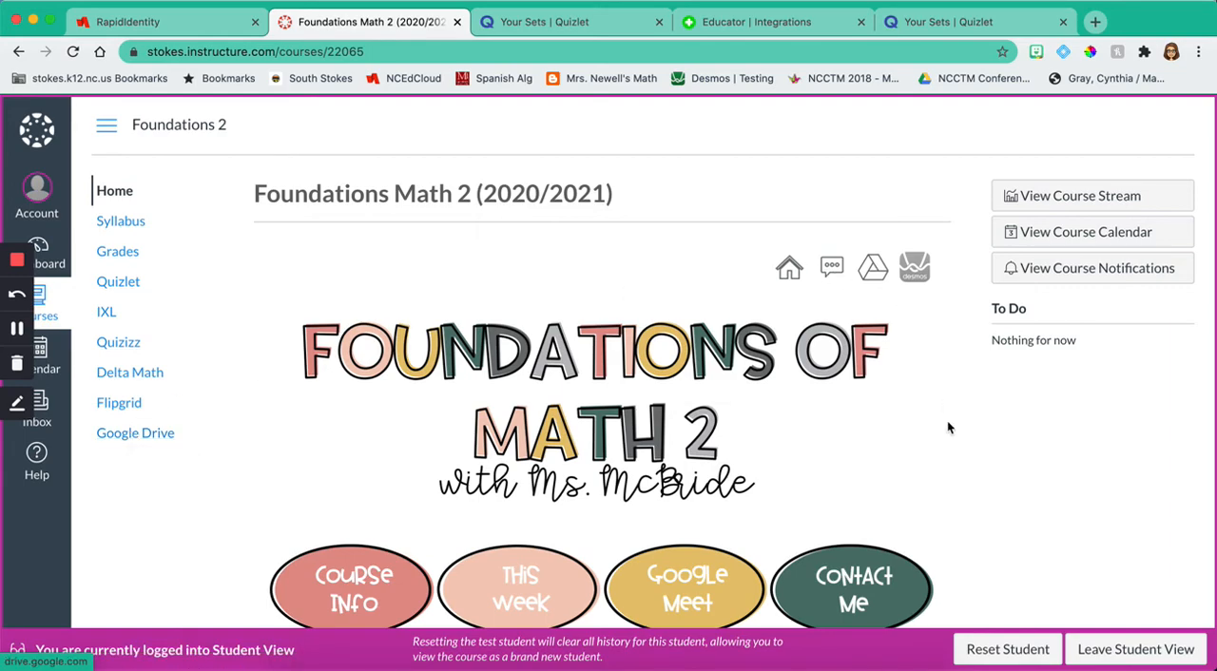
left_click(1147, 653)
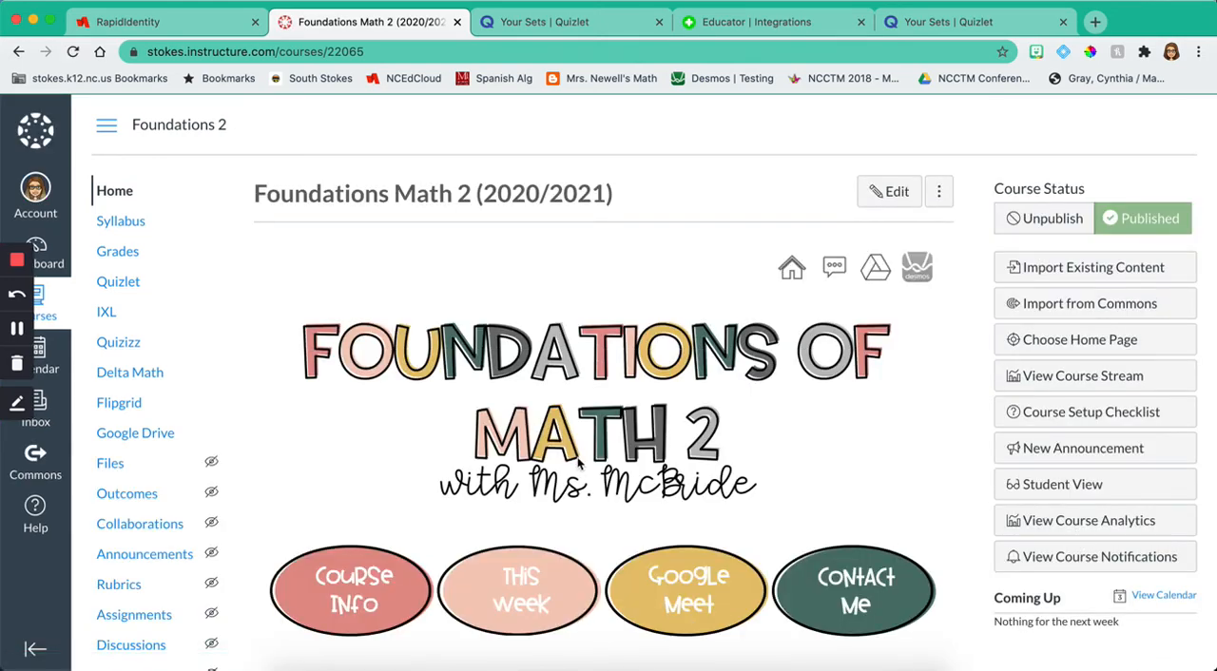
scroll(223, 460, "down", 2)
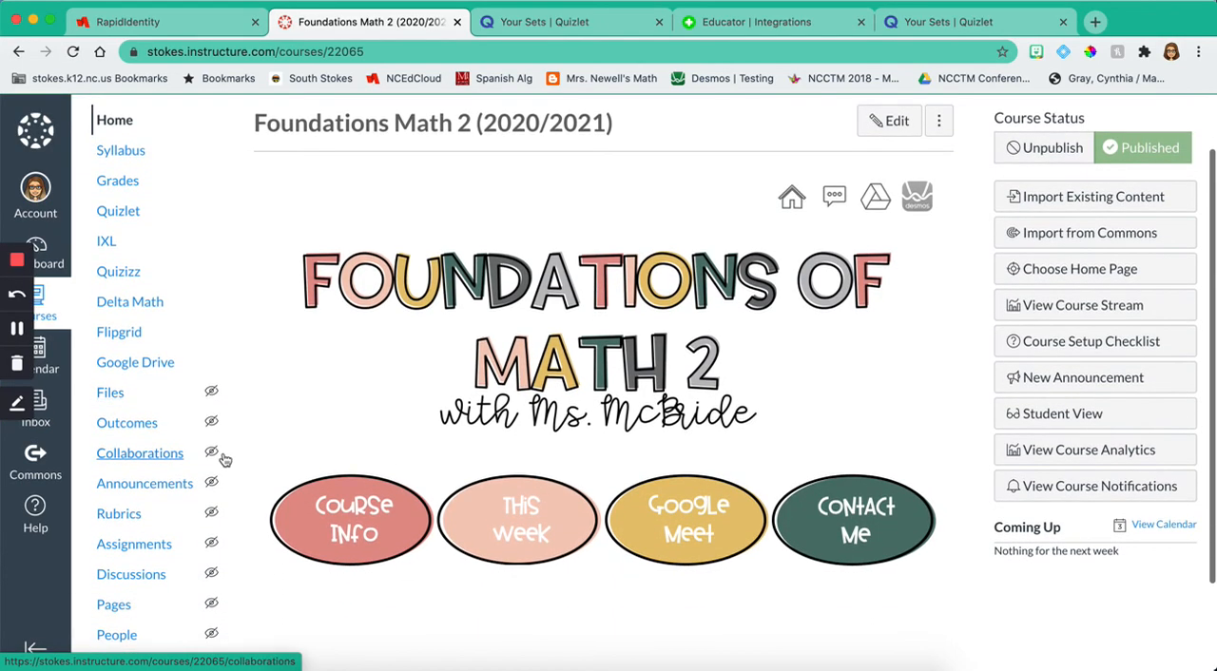
scroll(223, 460, "up", 2)
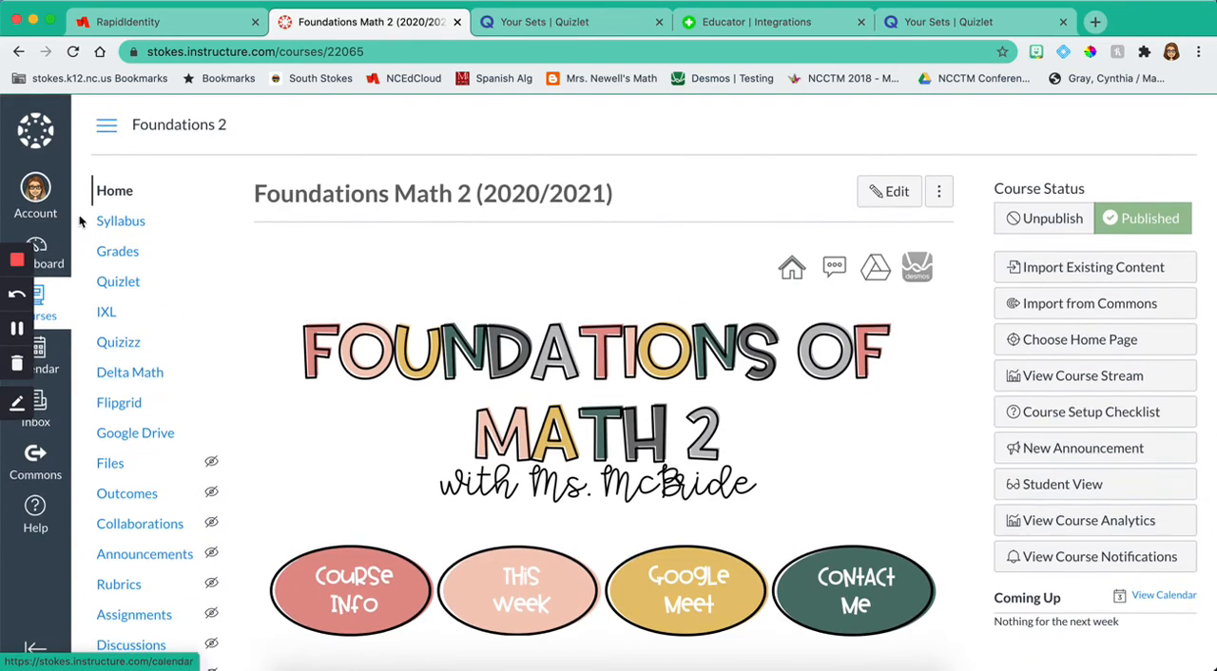
scroll(119, 384, "down", 5)
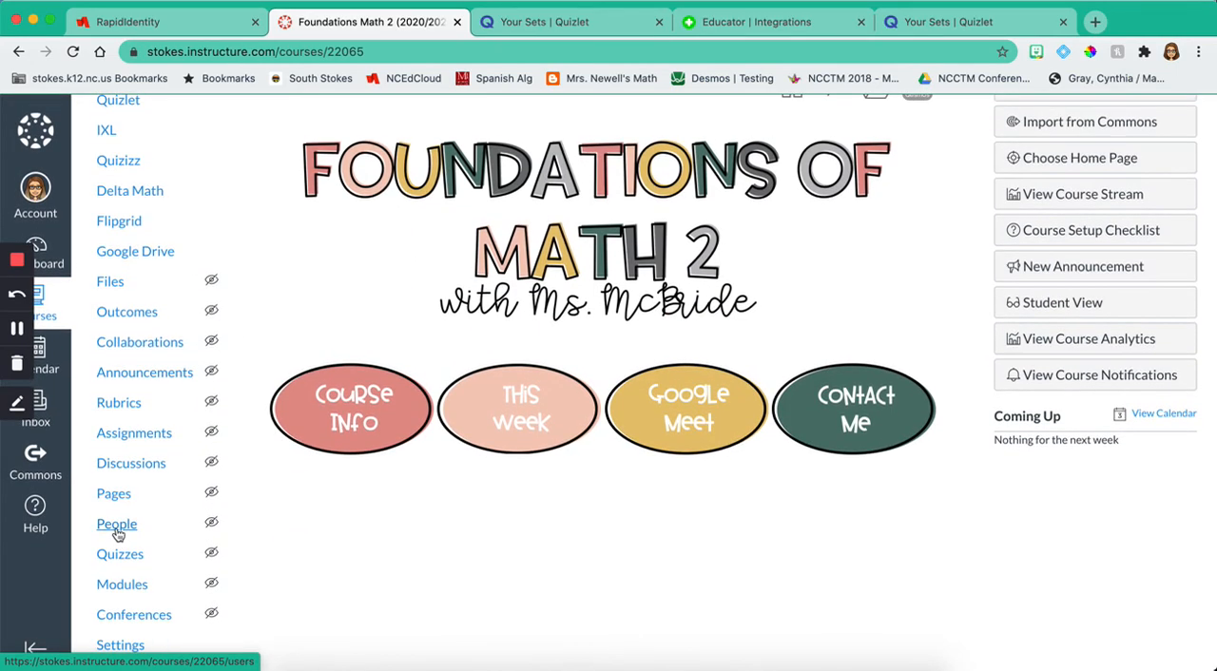
Step: Draft a new course announcement titled "Hi Students!" with the message "This is what an announcement looks like!"
scroll(136, 434, "up", 4)
left_click(1091, 416)
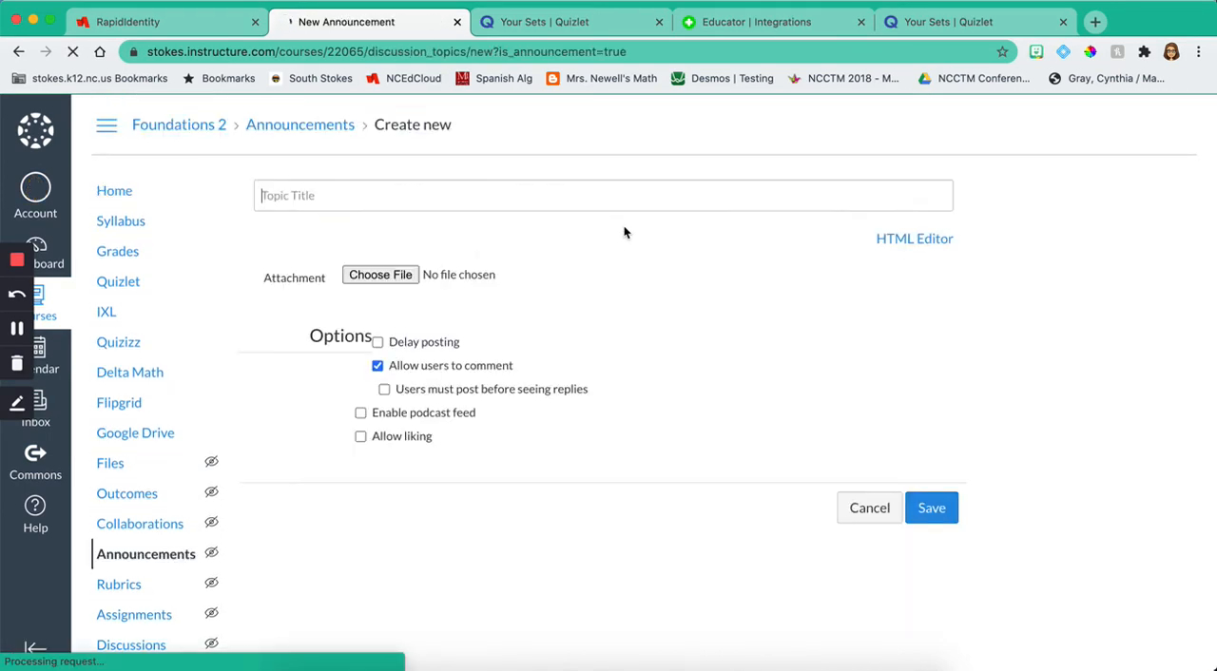
type("Hi Students!")
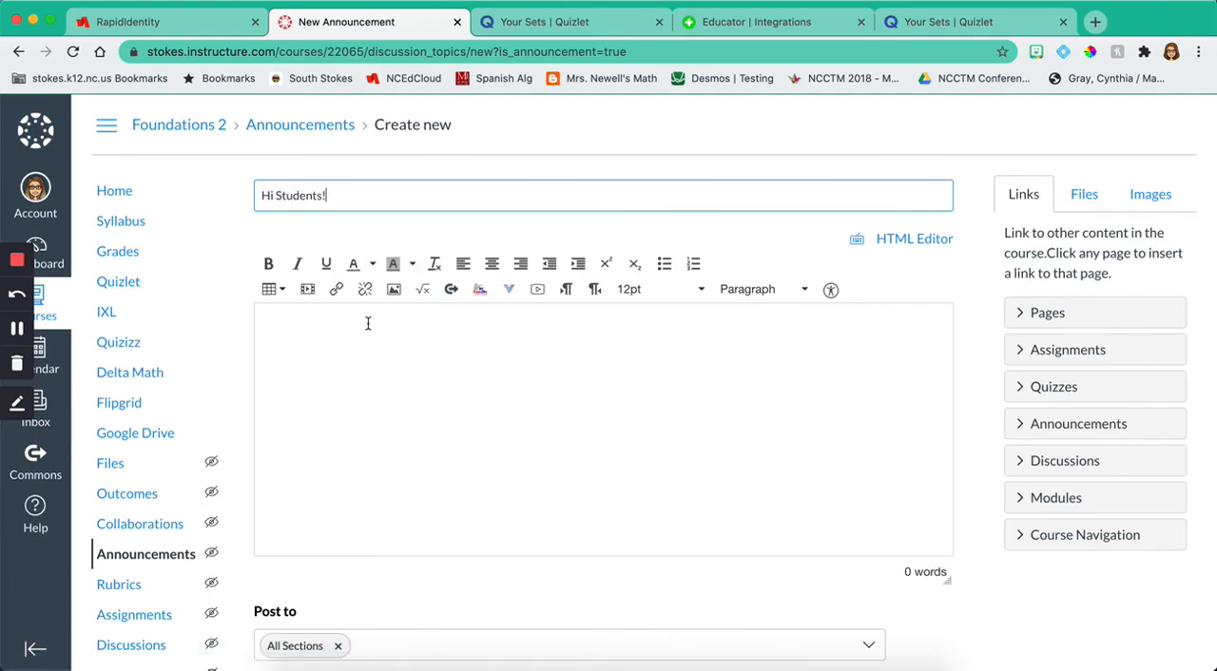
left_click(368, 324)
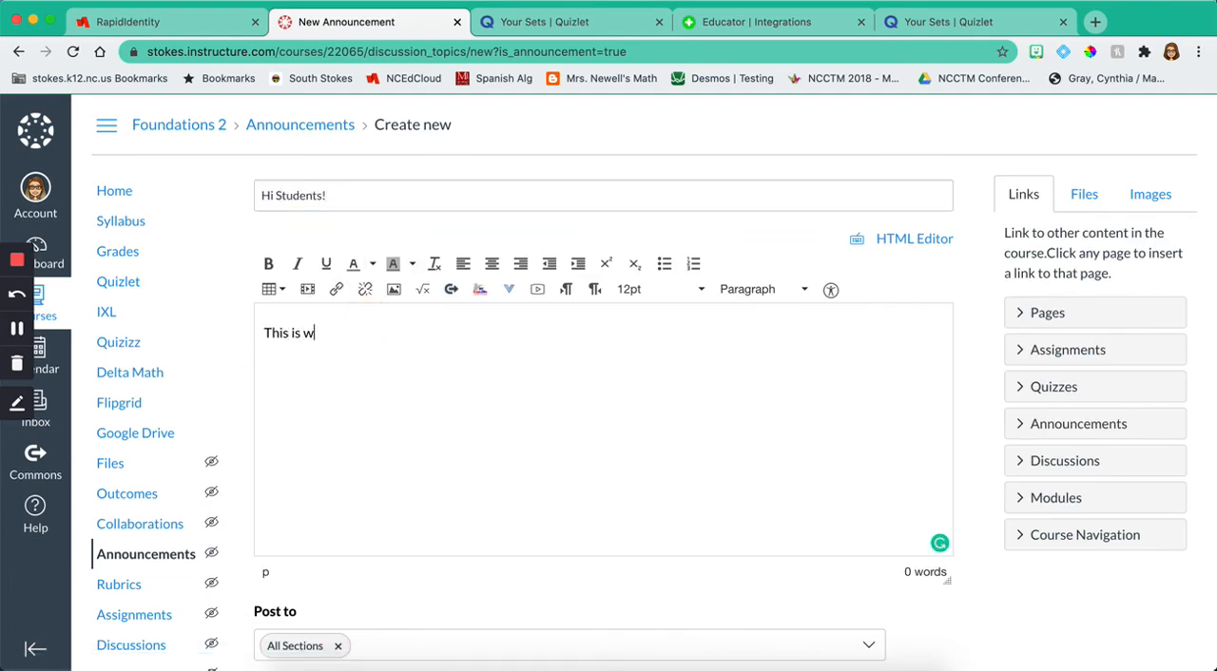
type("This is what an announcemen")
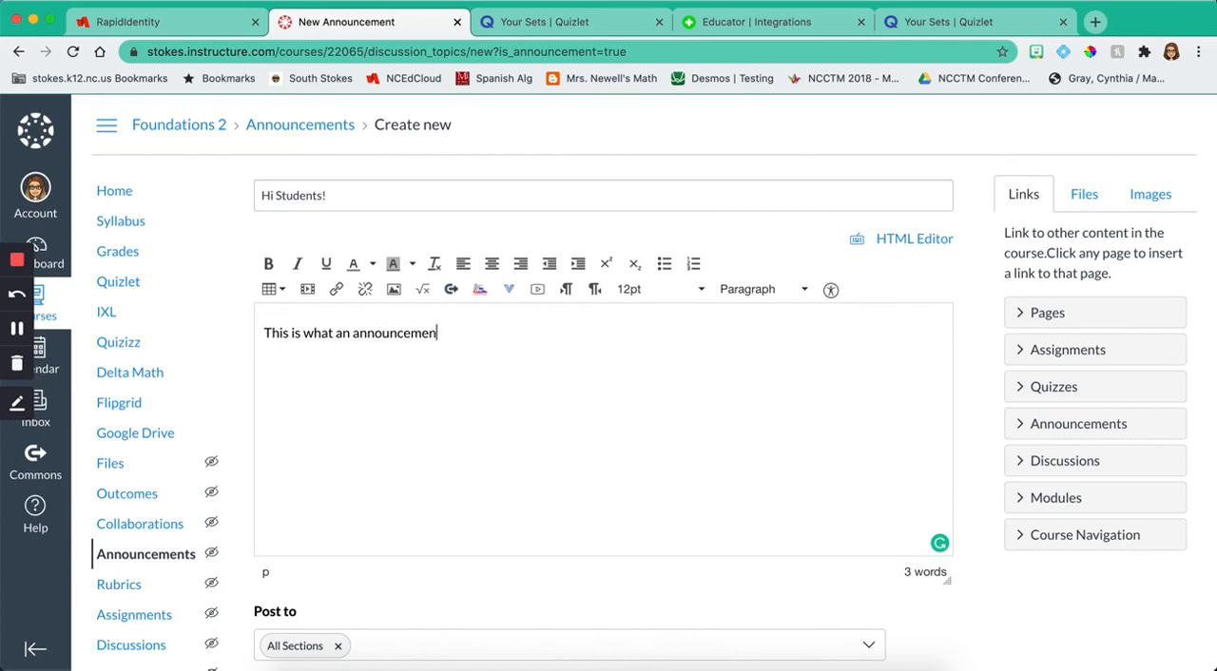
type("t looks like!")
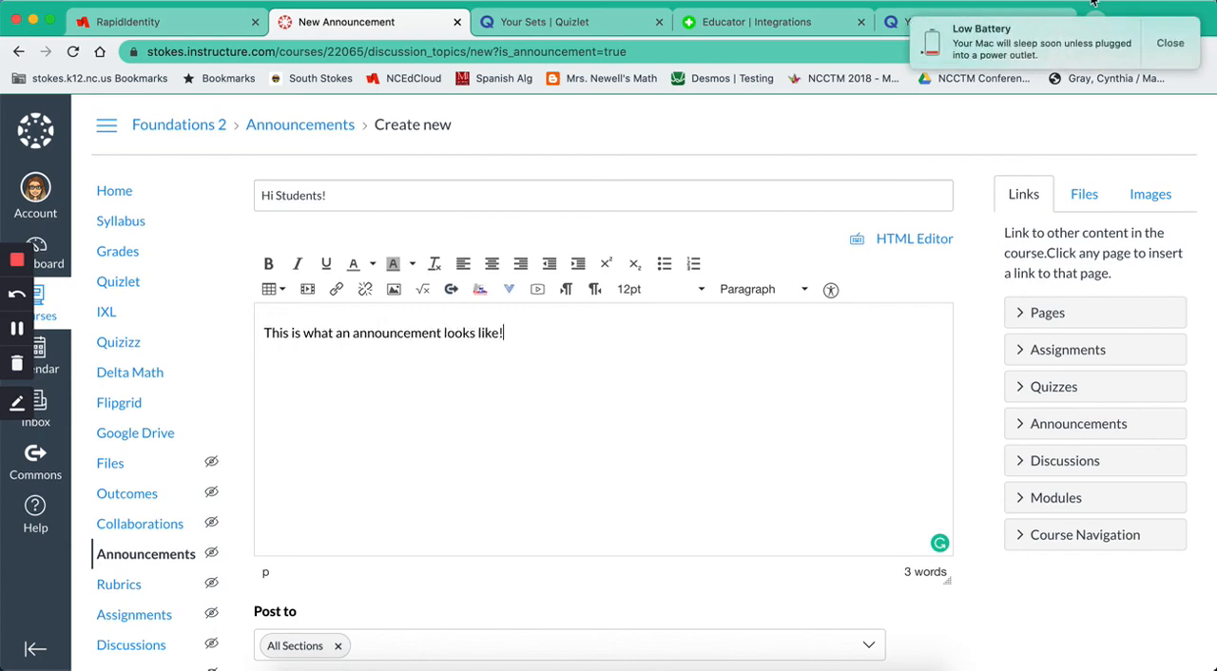
left_click(1169, 60)
Step: Allow liking on the announcement, leave delayed posting off, and save it for all sections
scroll(573, 513, "down", 5)
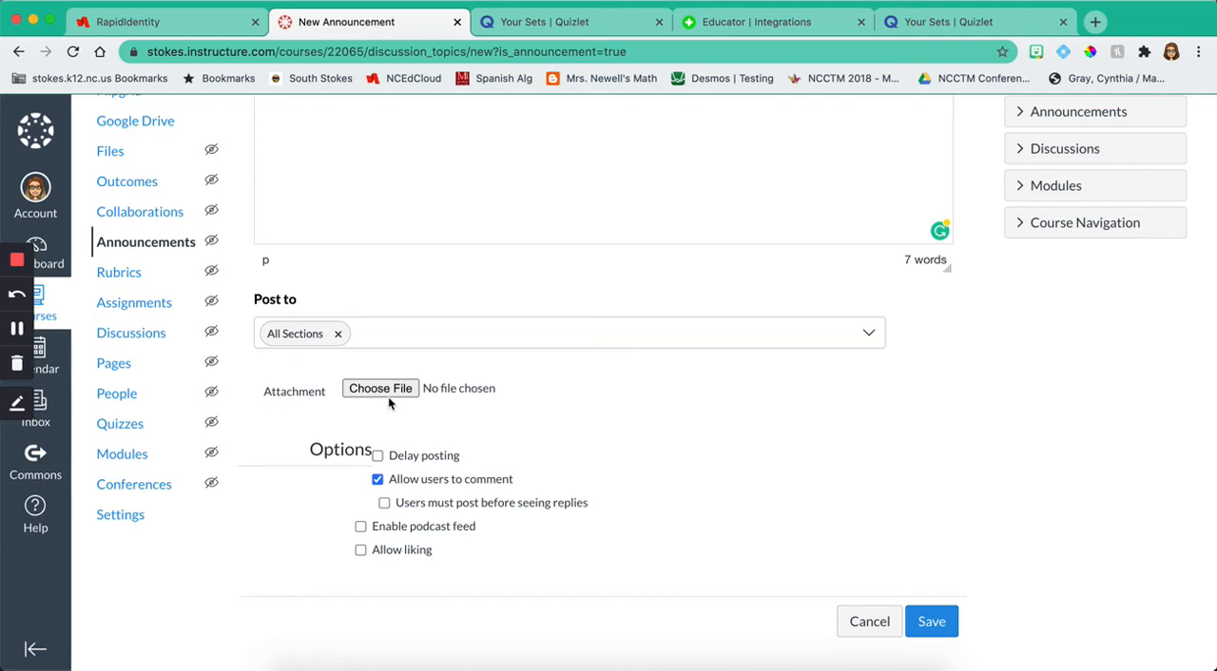
left_click(377, 458)
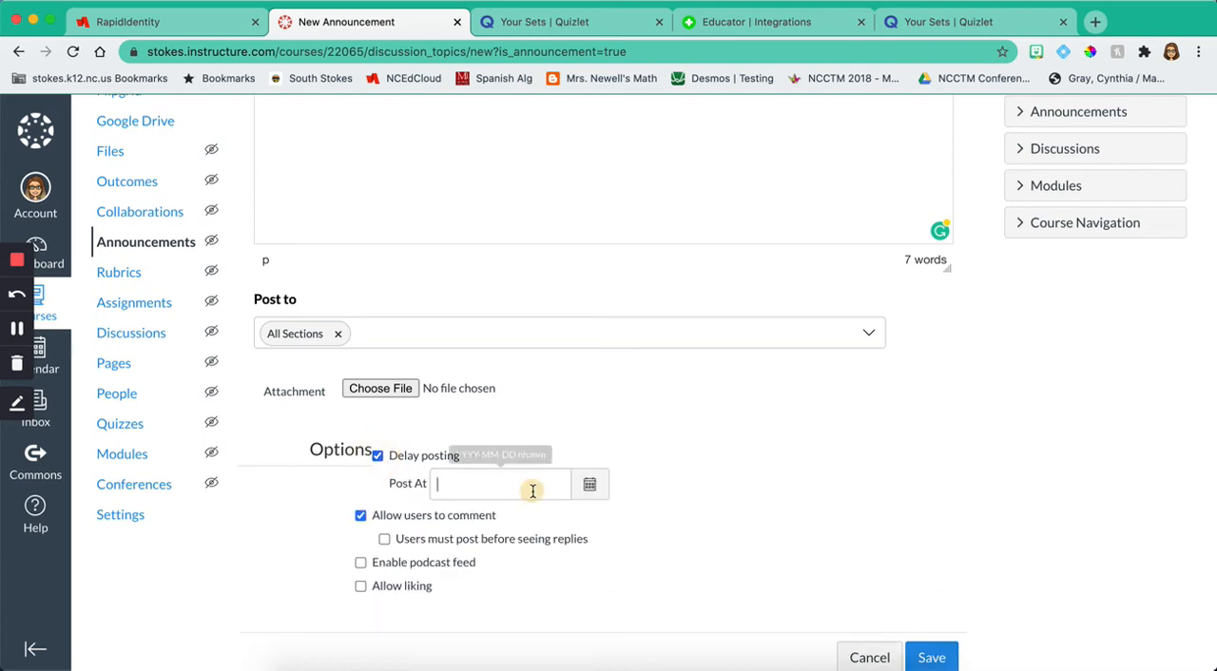
left_click(377, 457)
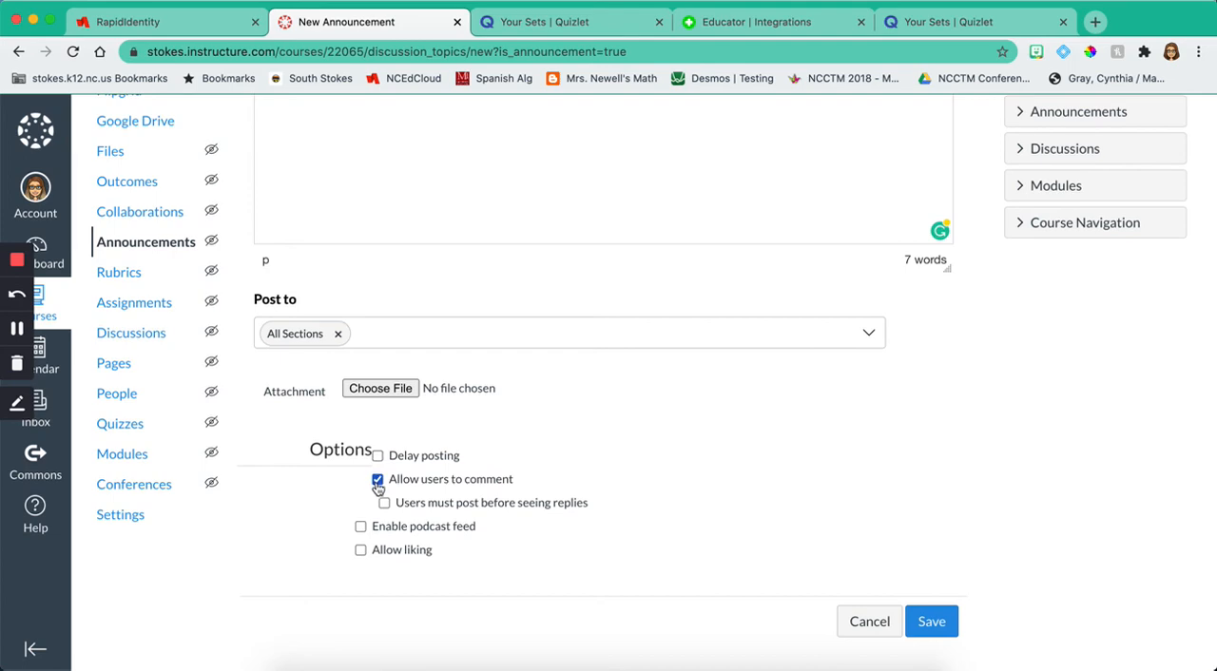
left_click(360, 551)
scroll(679, 582, "down", 1)
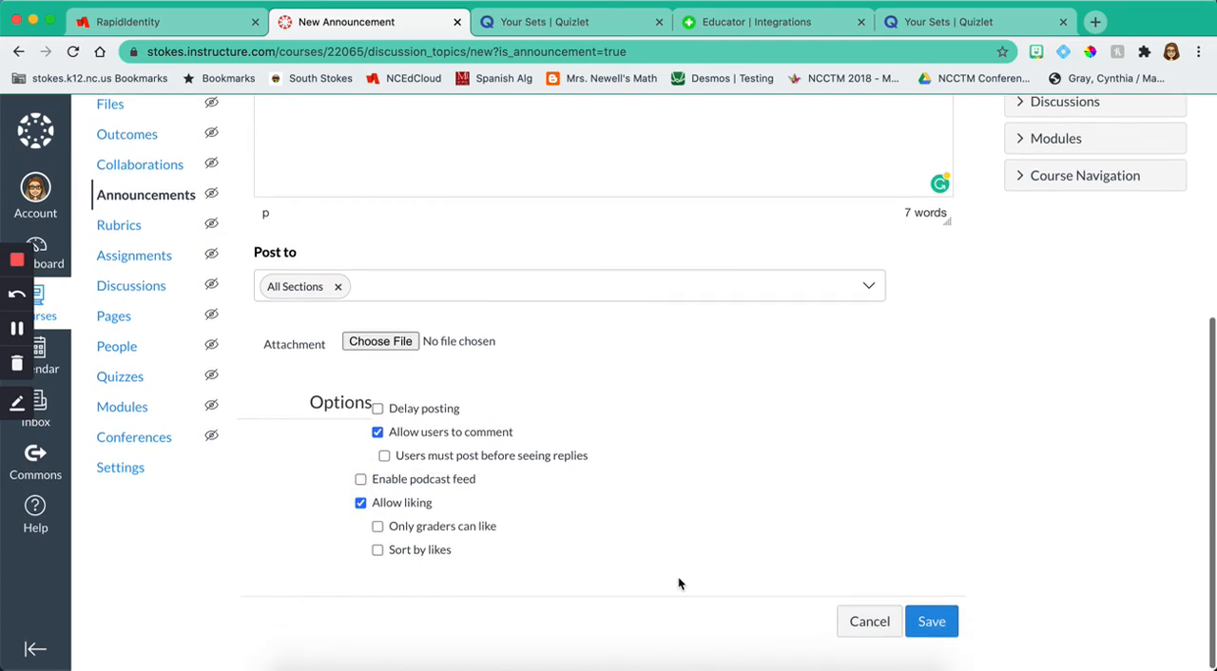
left_click(930, 622)
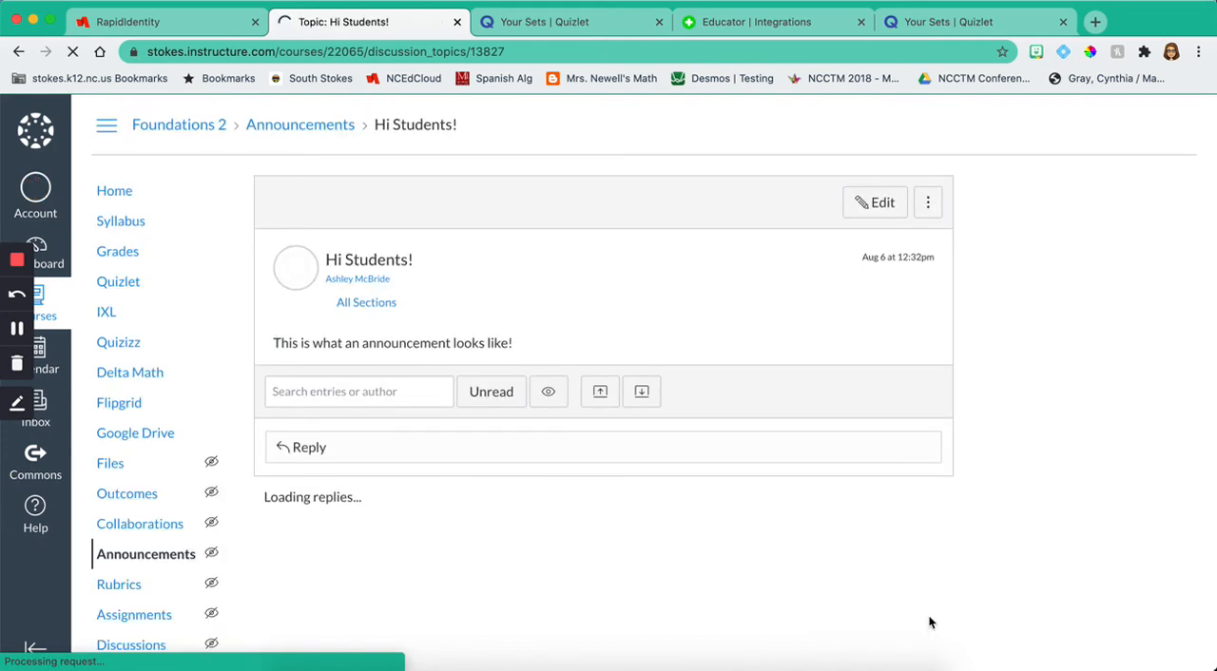
Step: Return to the course home page, open the course settings and expand the additional options in the course details
left_click(137, 194)
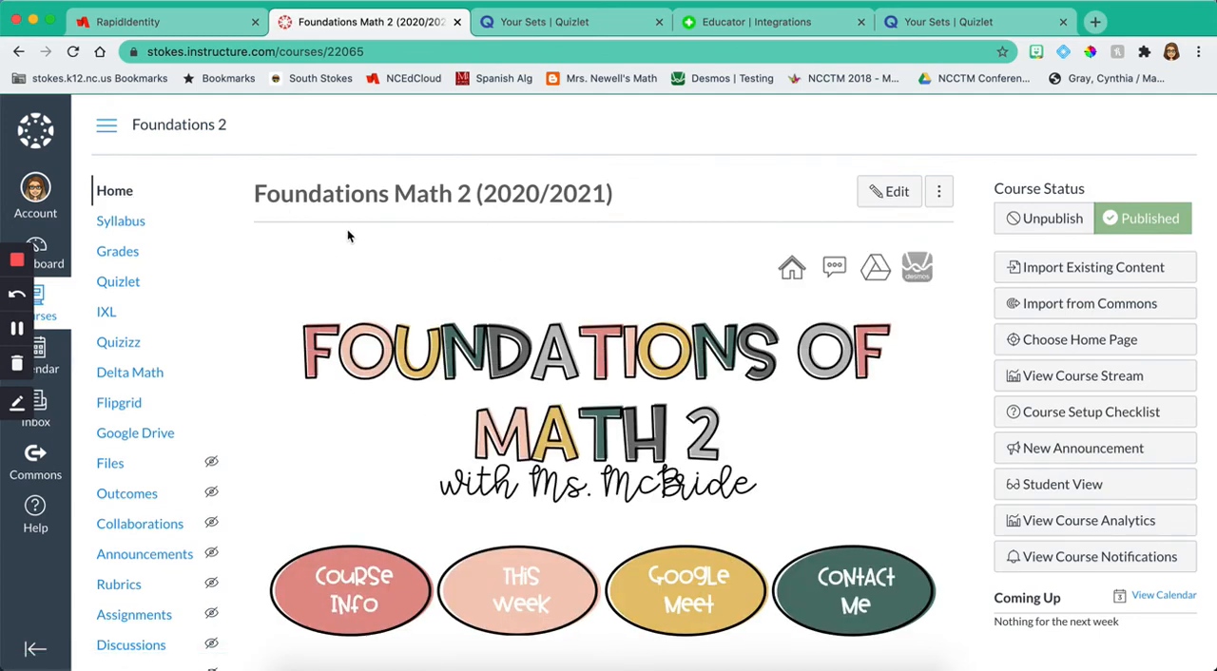
scroll(181, 314, "down", 3)
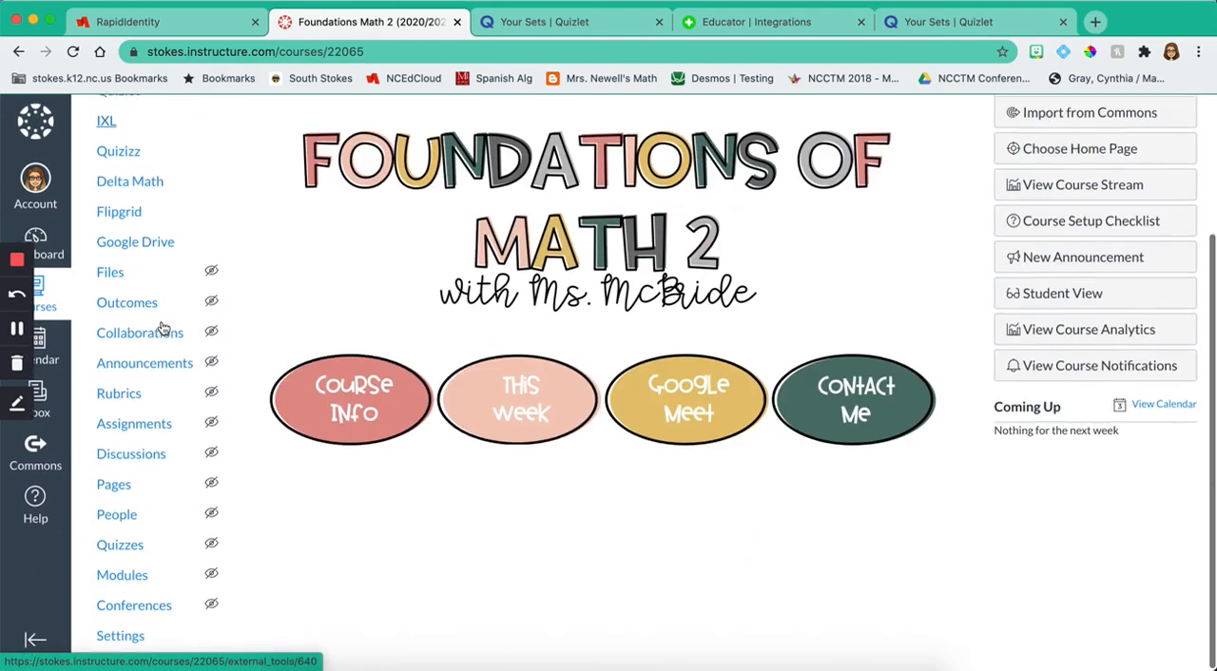
left_click(143, 647)
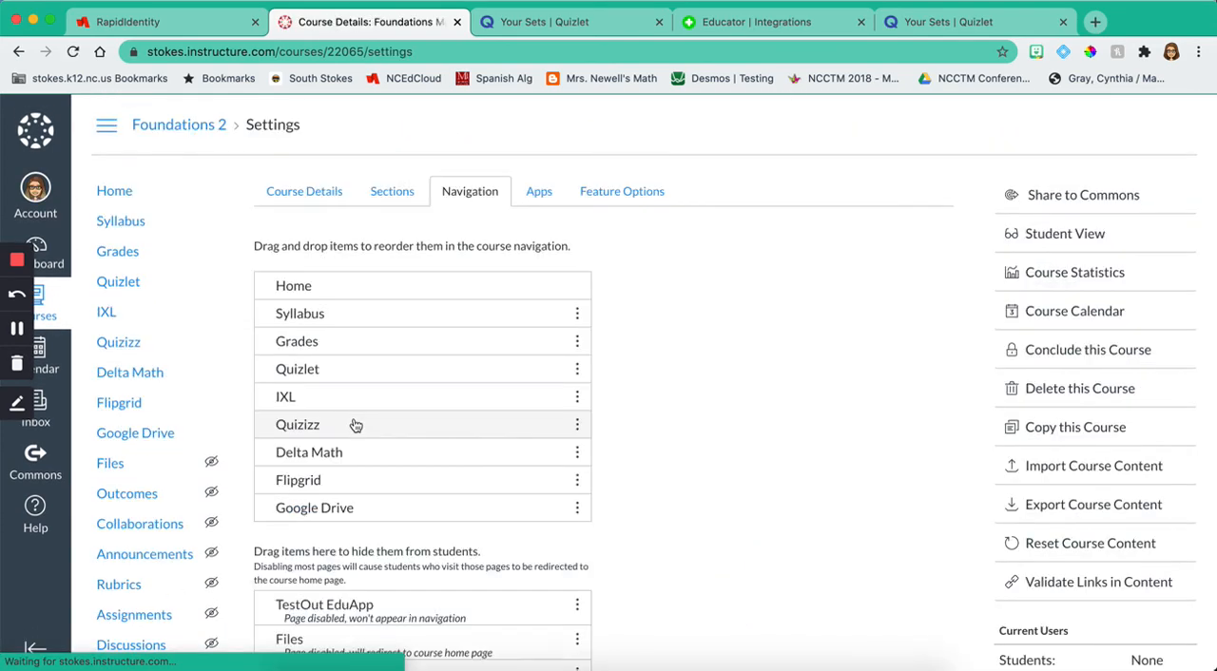
scroll(315, 198, "down", 6)
scroll(315, 198, "up", 6)
left_click(307, 193)
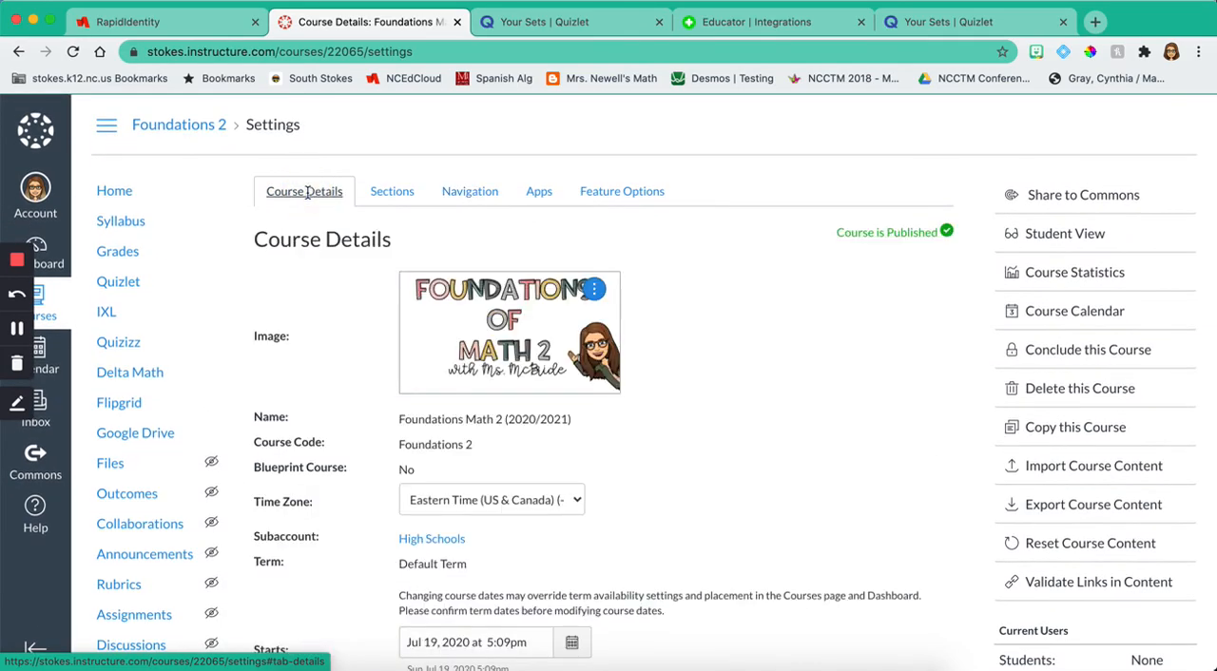
scroll(360, 352, "down", 7)
scroll(360, 358, "down", 2)
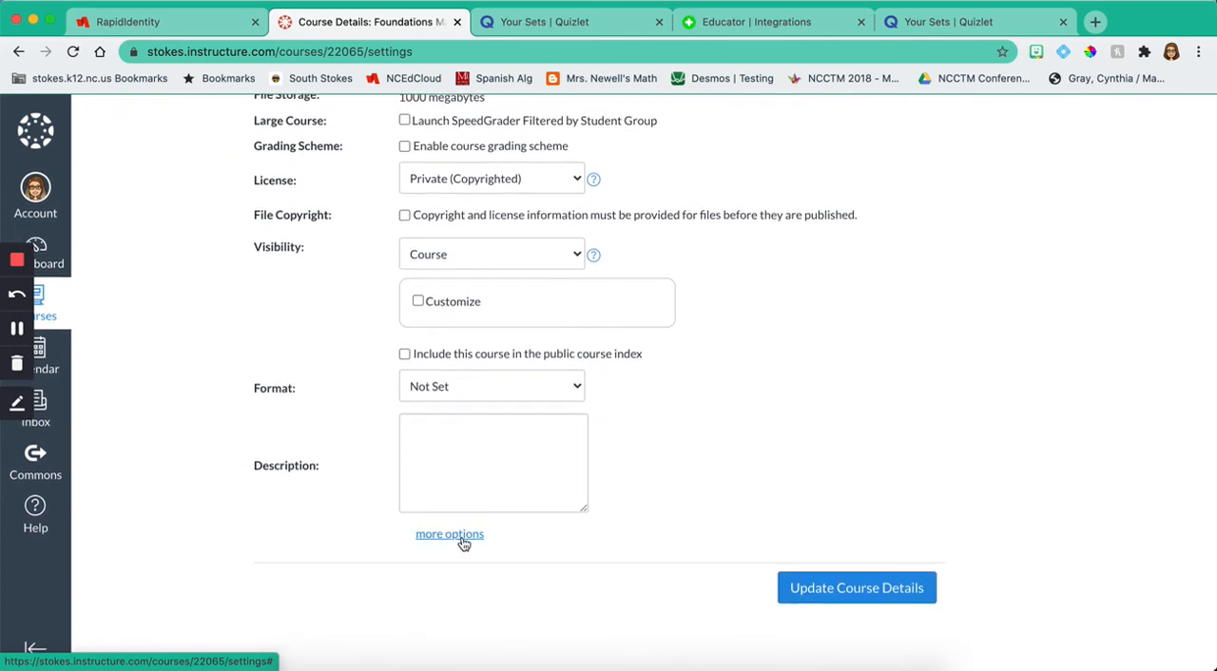
left_click(450, 535)
scroll(463, 546, "down", 2)
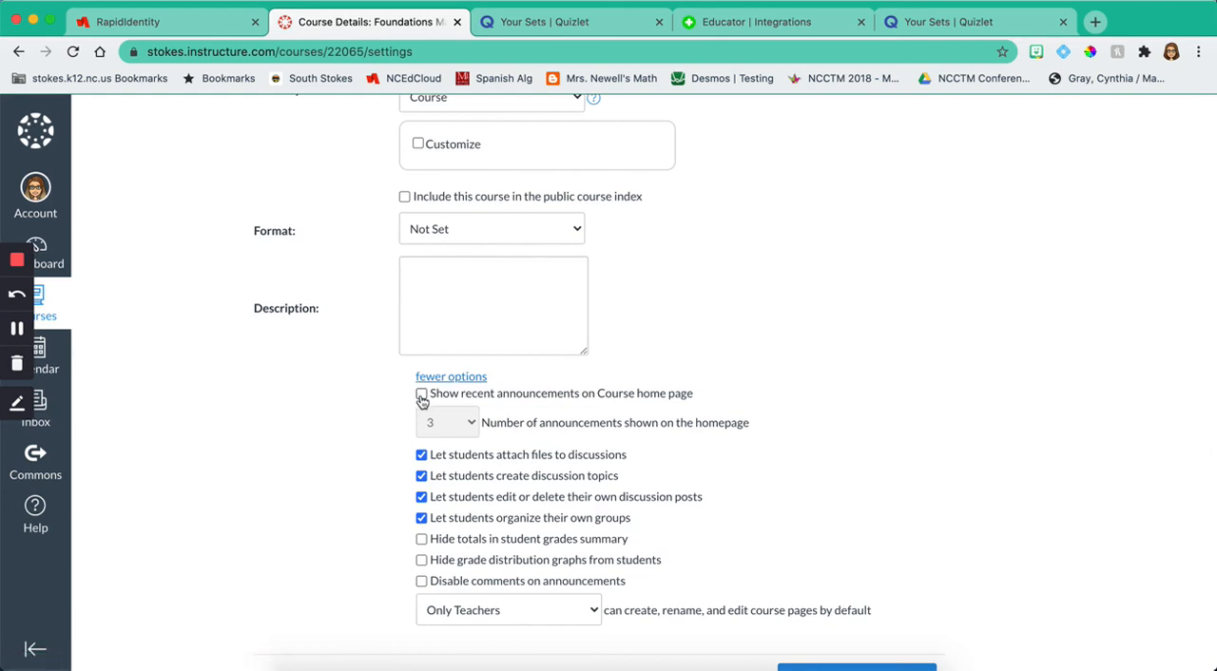
Step: Show recent announcements on the course home page, limited to 1, update the course details and go back to the home page
left_click(422, 395)
left_click(468, 435)
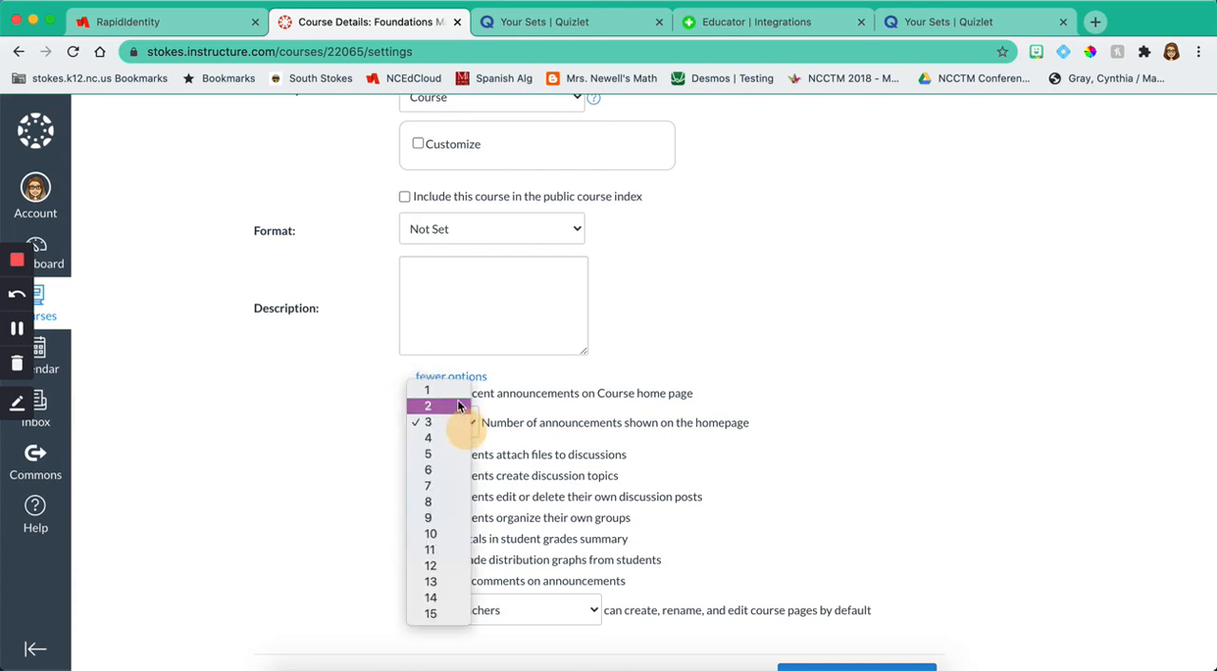
left_click(431, 391)
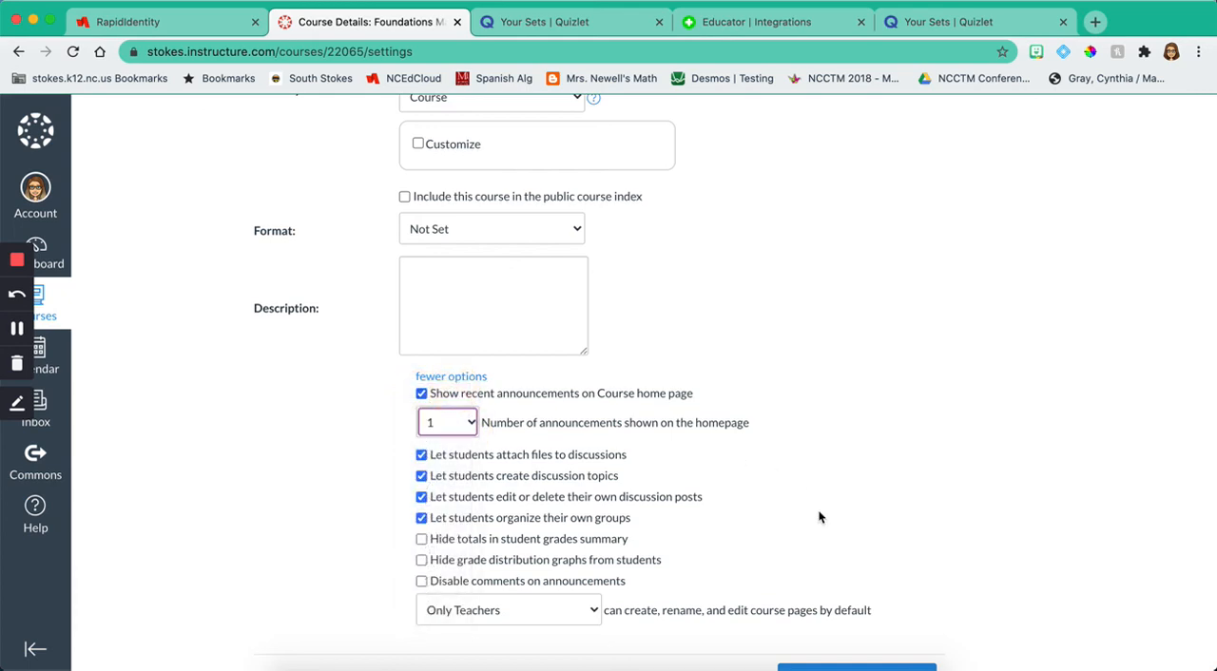
scroll(820, 517, "down", 2)
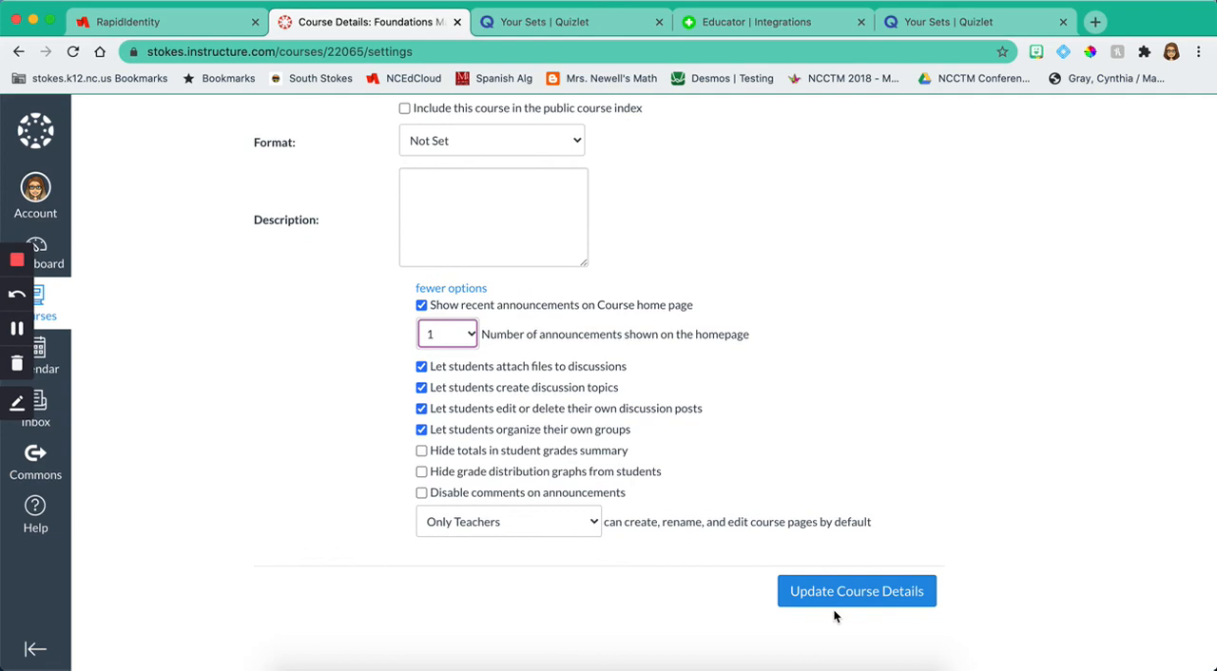
left_click(834, 603)
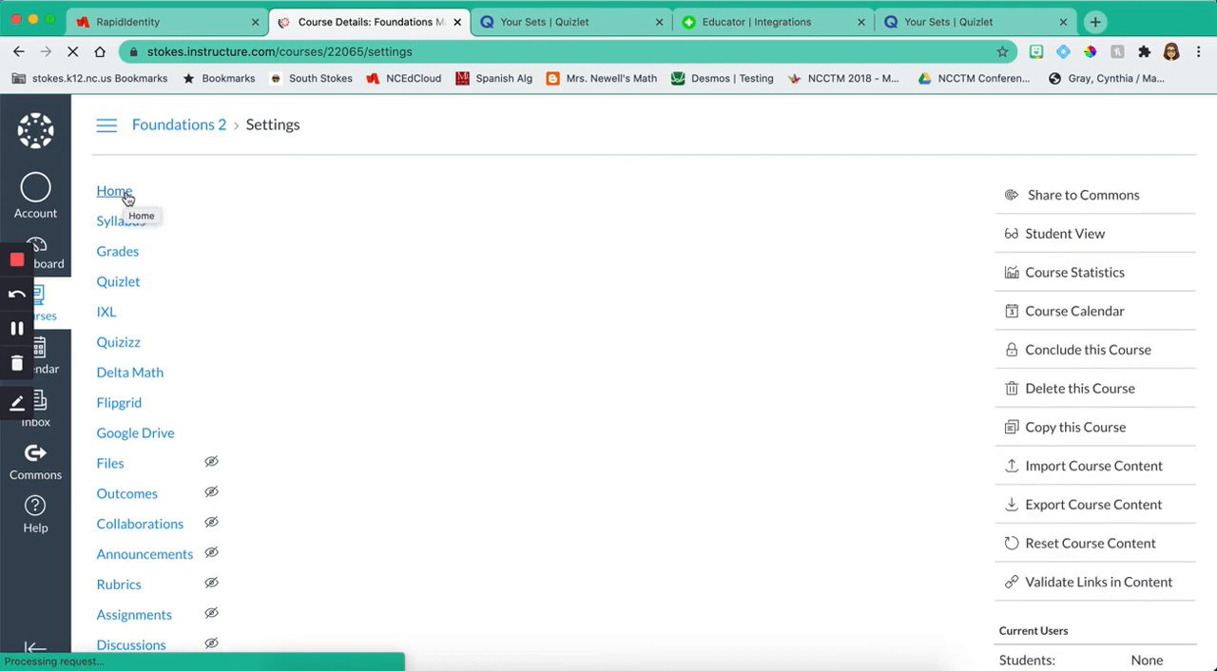
left_click(128, 196)
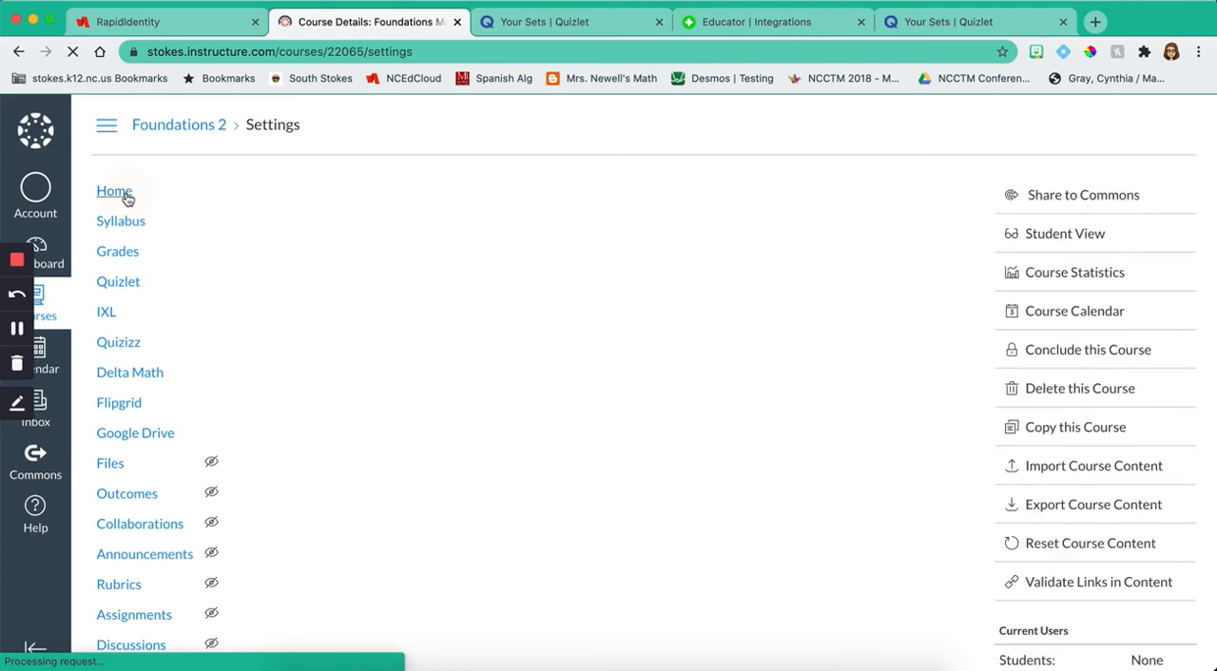